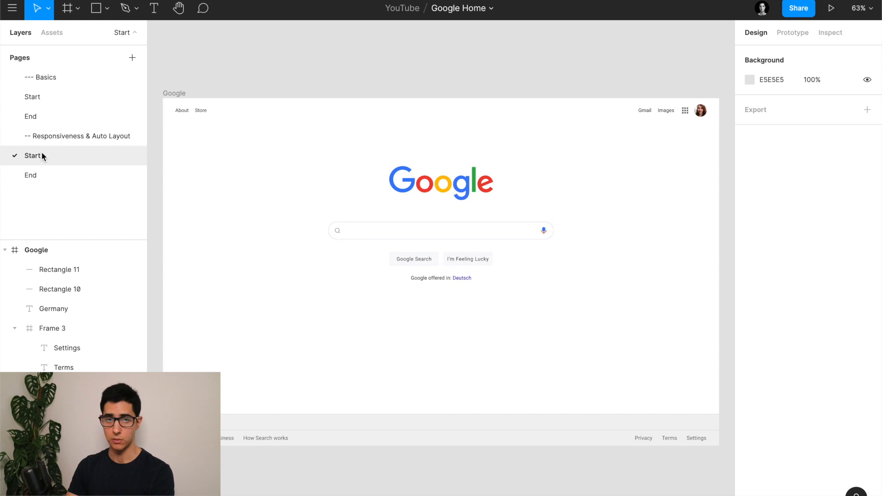
- Open the End page under Basics, try narrowing the Google frame to 1187 px wide, and undo the resize
left_click(44, 116)
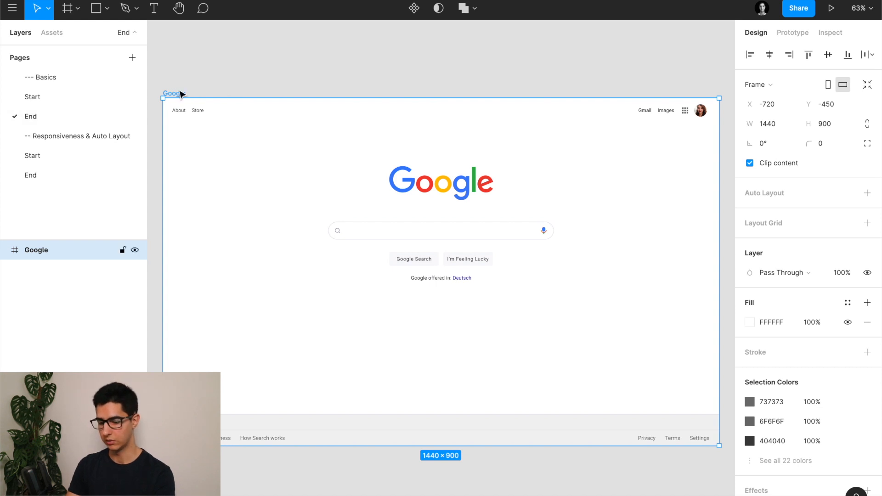
key("shift+2")
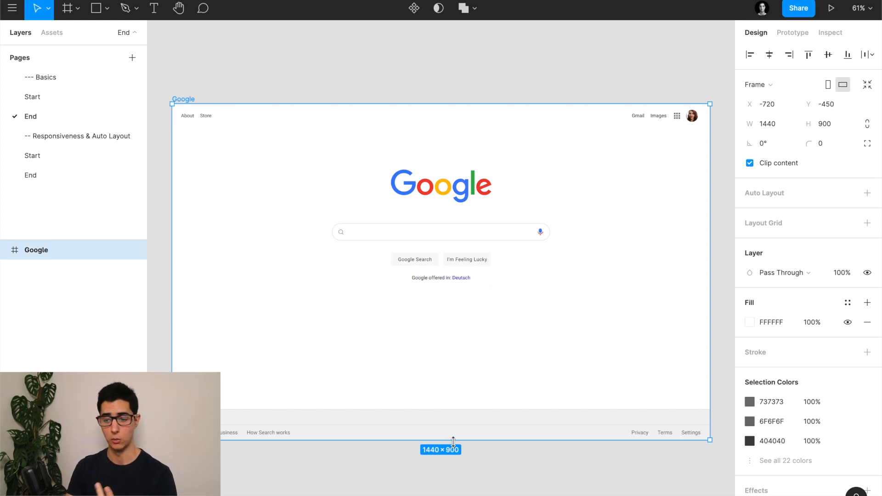
key("shift+2")
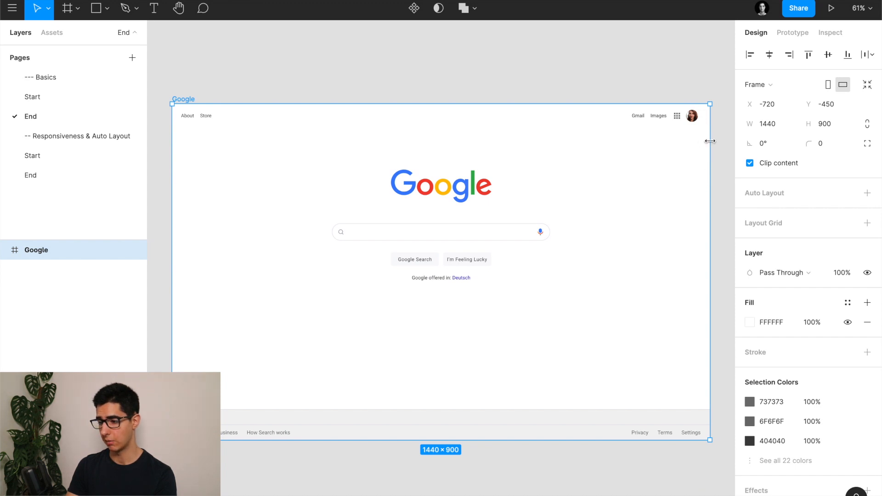
left_click_drag(710, 179, 616, 220)
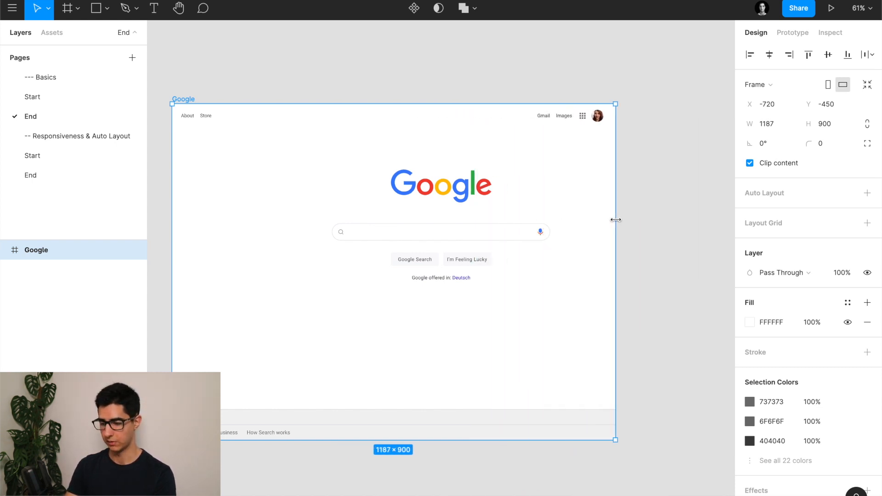
key("ctrl+z")
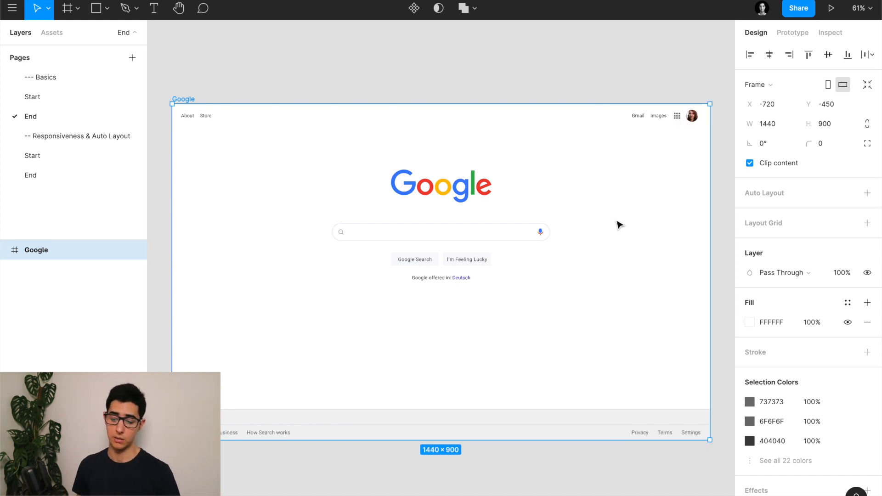
- Switch to the browser showing the Google homepage, and narrow and re-widen its window to examine how the layout responds
key("super+Tab")
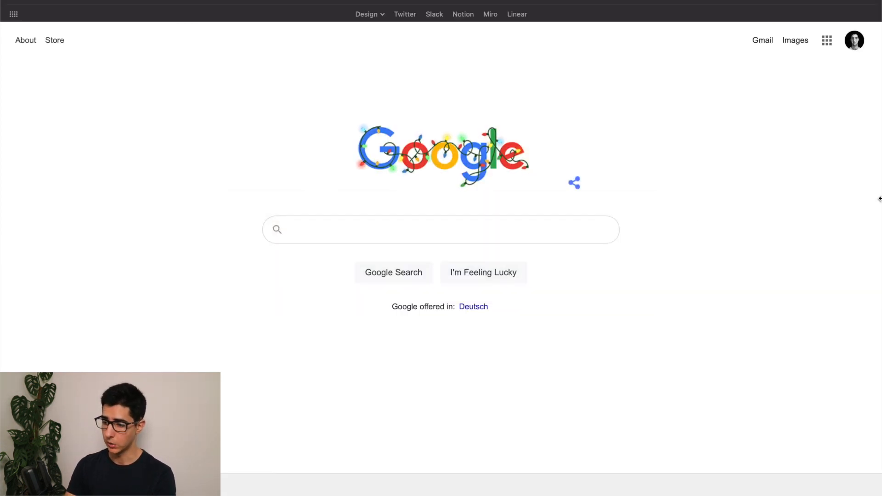
left_click_drag(879, 199, 552, 219)
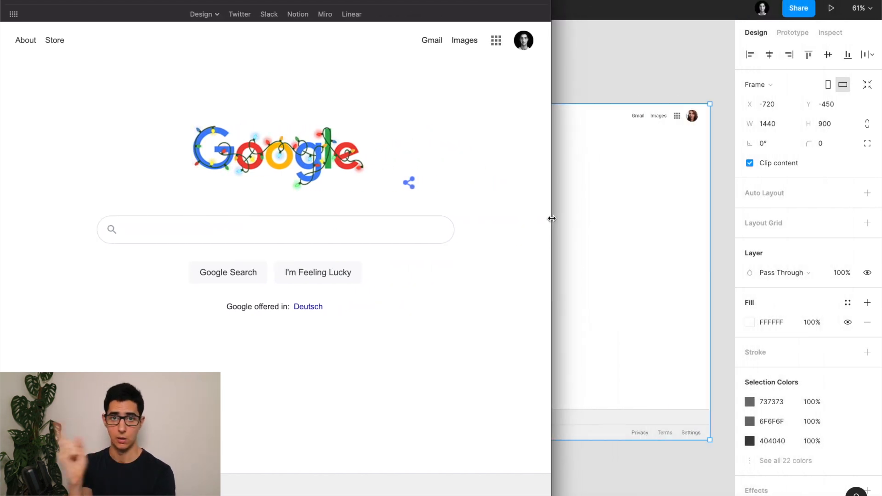
left_click_drag(552, 218, 880, 163)
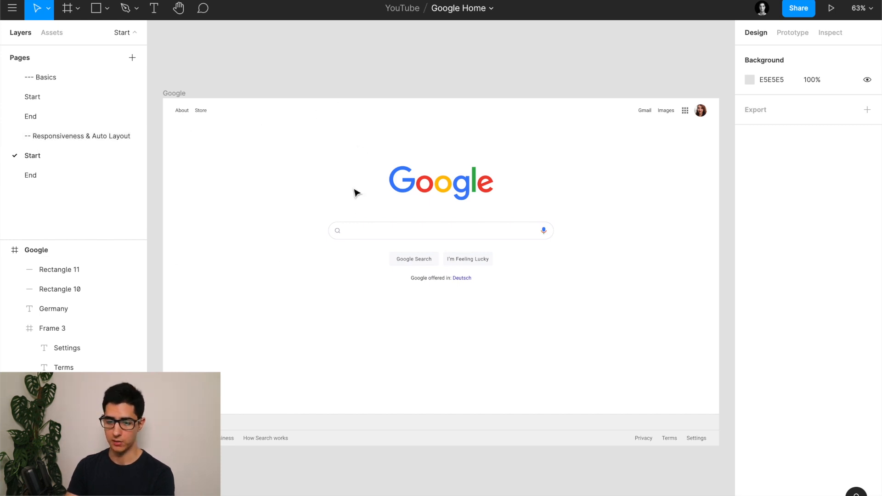
- Examine the breakpoint frames on the End page under Responsiveness & Auto Layout, and return to that section's Start page
left_click(65, 175)
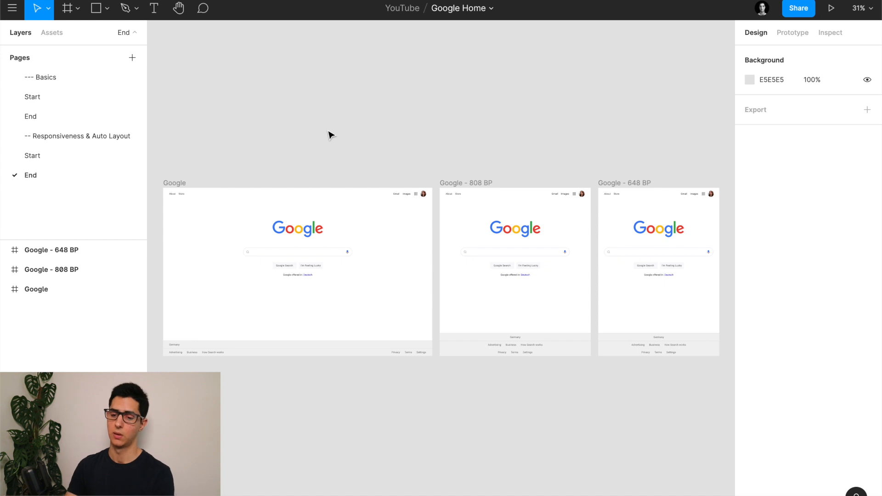
left_click(73, 159)
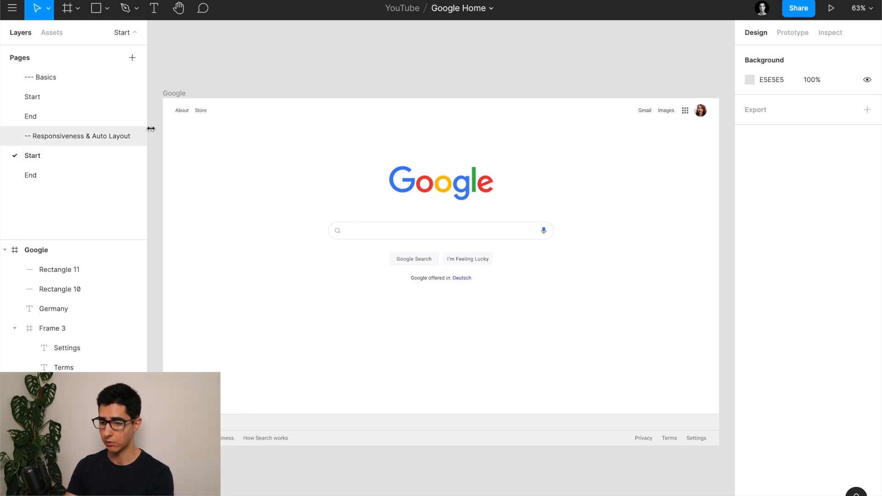
left_click(176, 95)
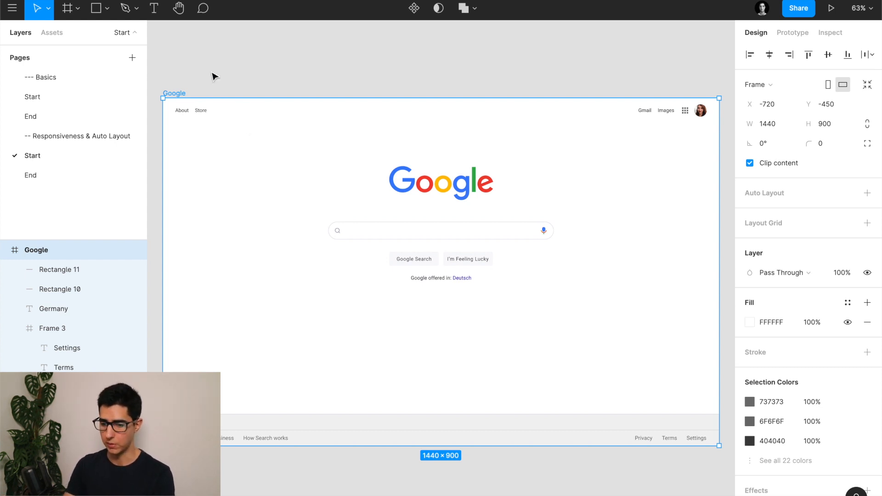
left_click(184, 114)
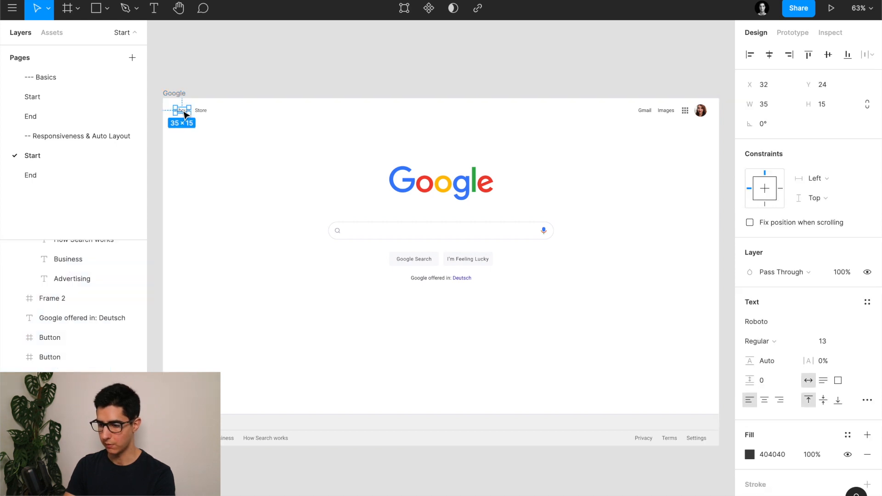
left_click(292, 89)
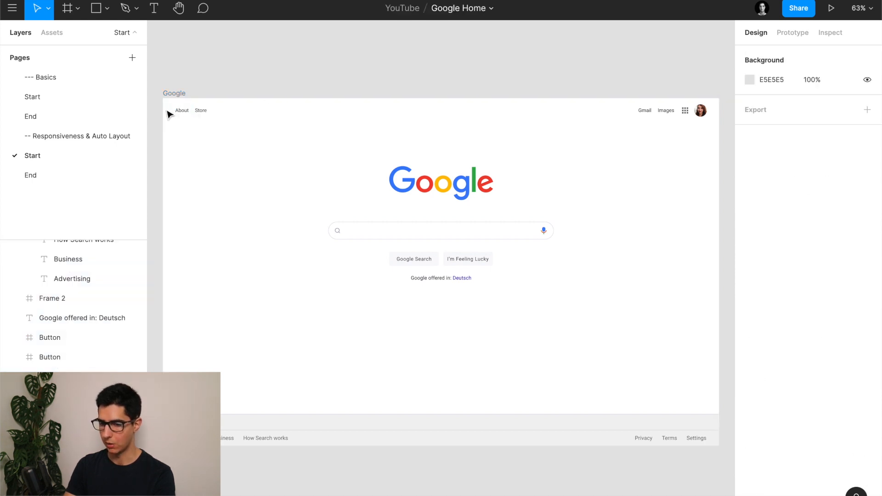
- Combine the About and Store texts in the Google frame's header into an auto layout frame
scroll(179, 114, "up", 5)
scroll(176, 111, "up", 2)
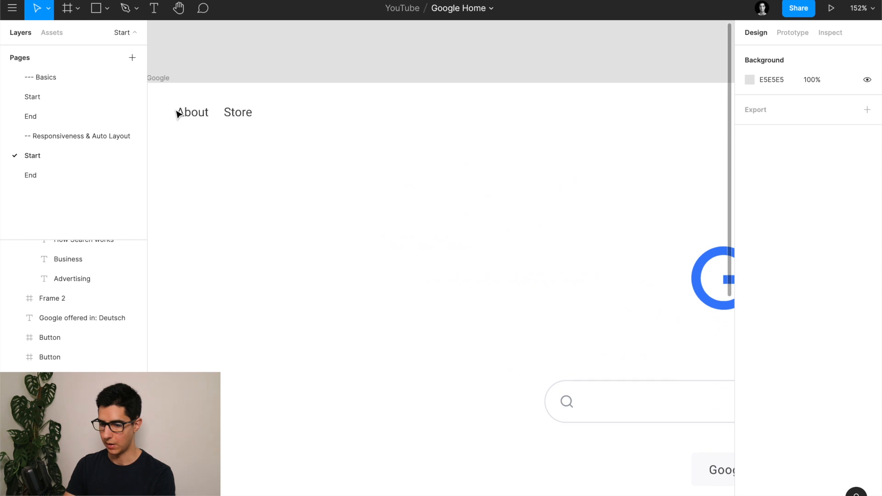
scroll(176, 111, "left", 2)
scroll(246, 106, "up", 3)
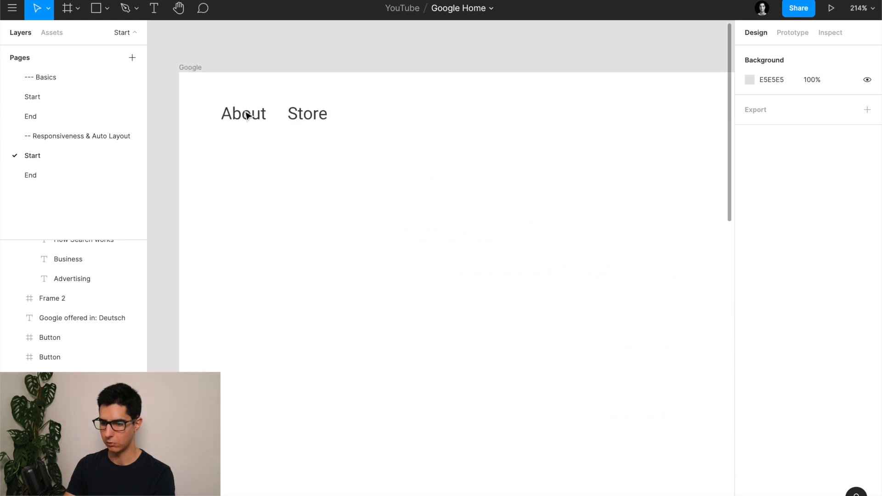
left_click(247, 116)
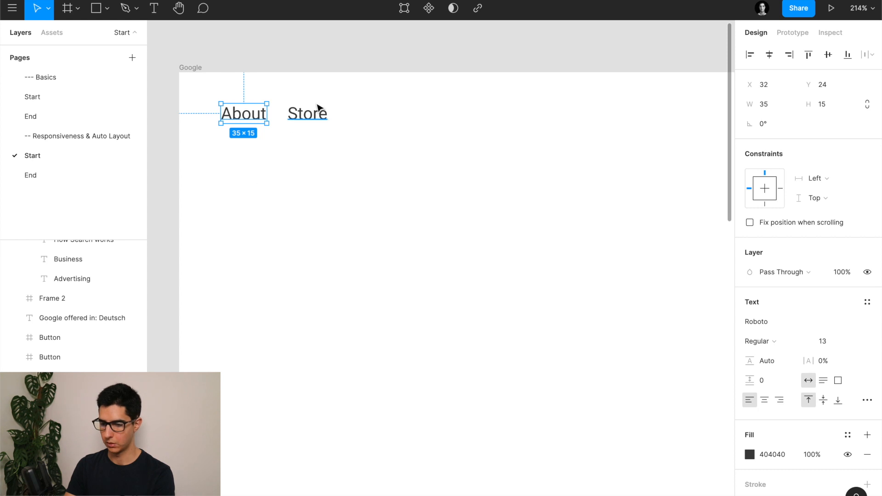
left_click(306, 121, "shift")
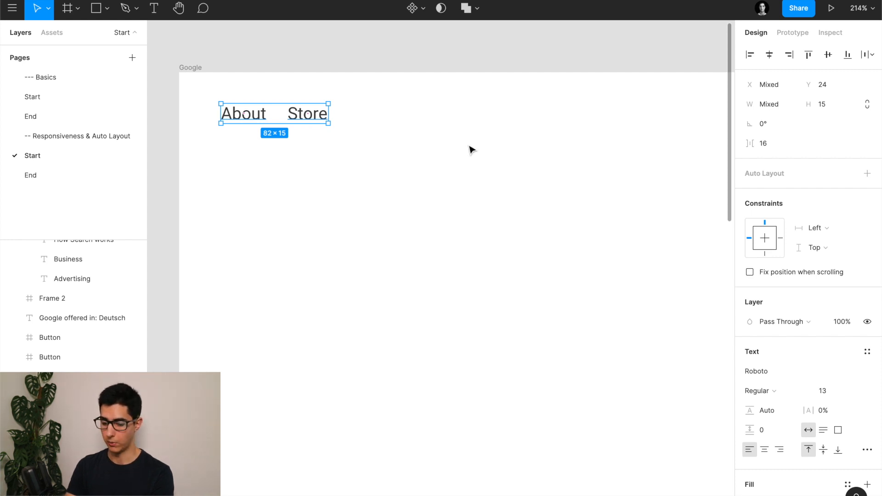
key("shift+a")
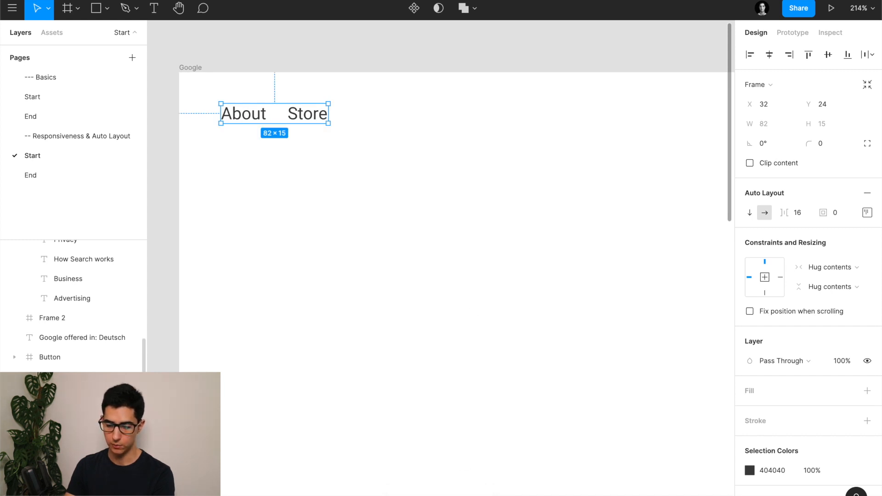
- Duplicate the Store text inside the header's auto layout frame
scroll(73, 305, "down", 2)
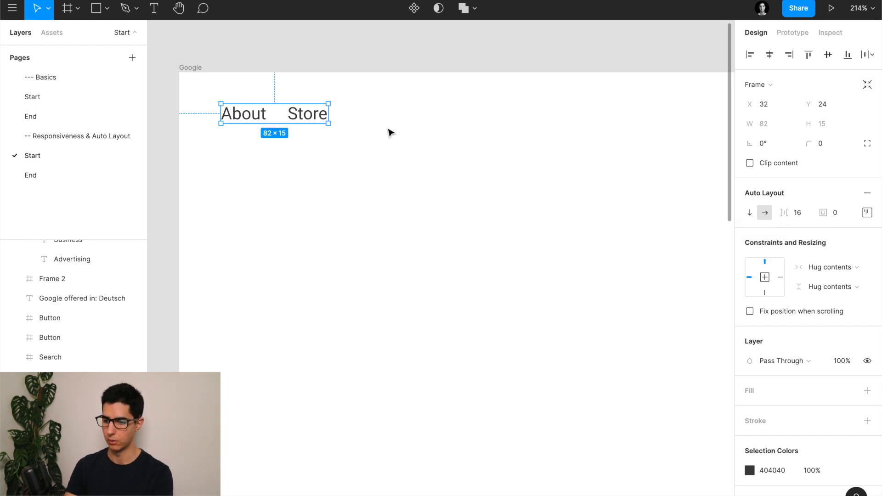
left_click(317, 120)
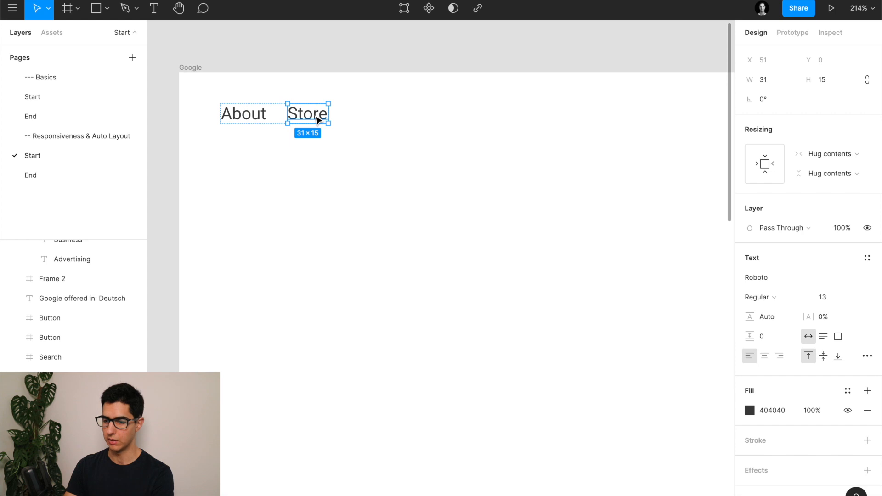
key("ctrl+d")
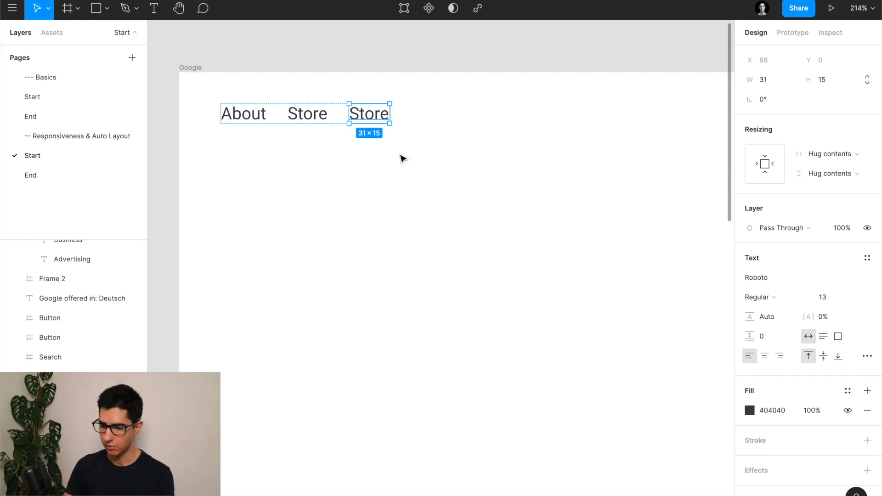
left_click(411, 71)
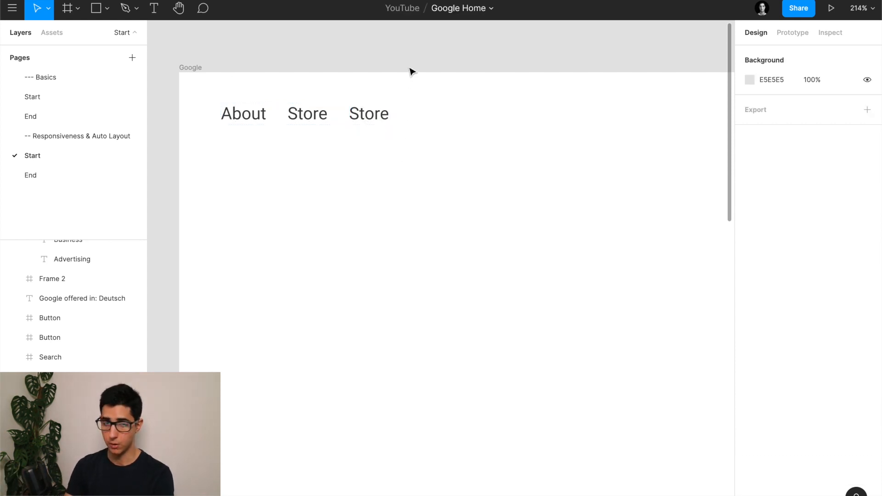
- Try a vertical direction for the header links' auto layout, and switch it back to horizontal
left_click(322, 116)
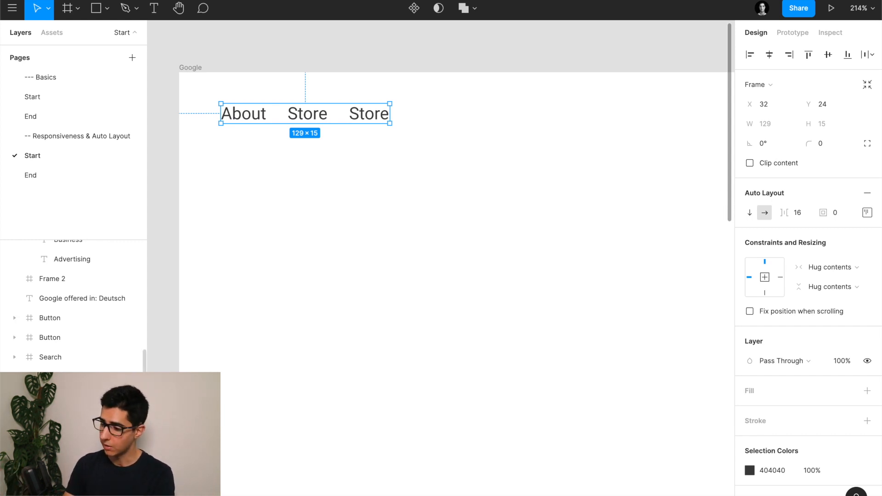
left_click(751, 214)
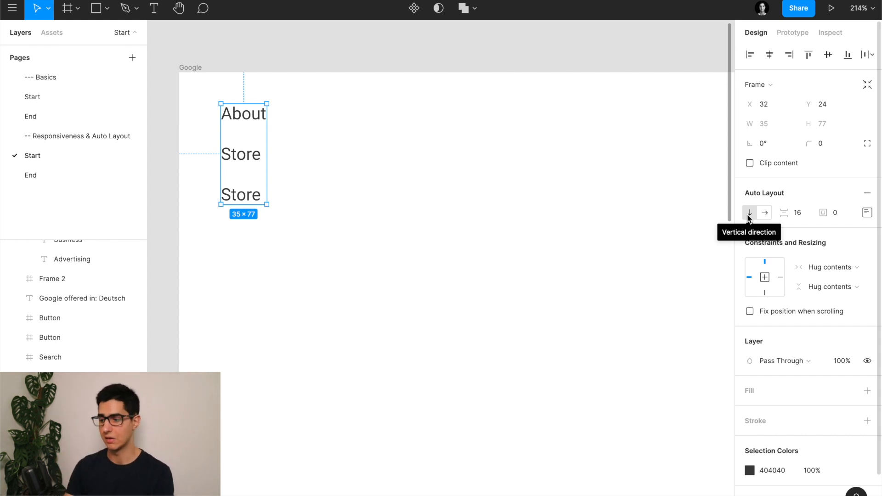
left_click(765, 213)
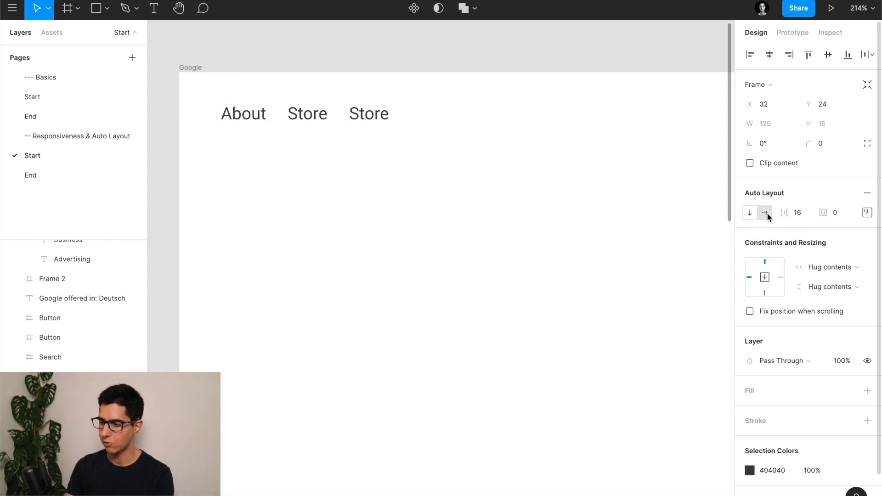
- Try a spacing of 40 between the header links' auto layout items, and undo the change
left_click(798, 212)
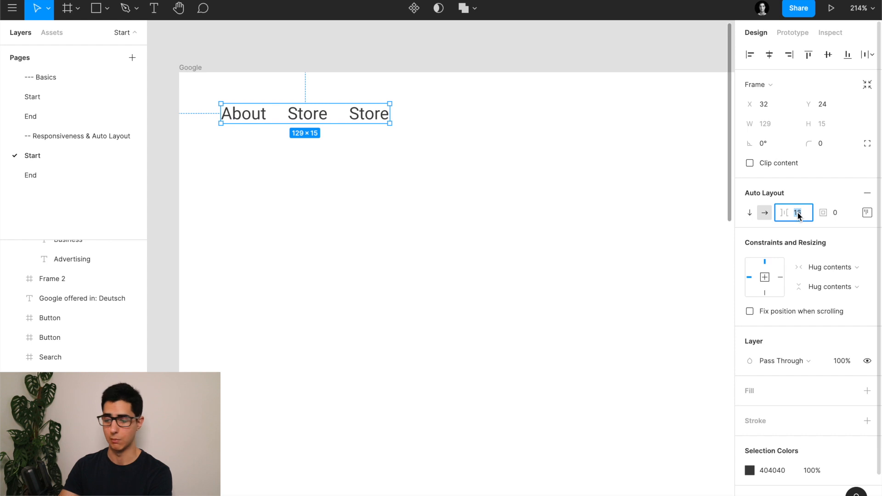
type("40")
key("Return")
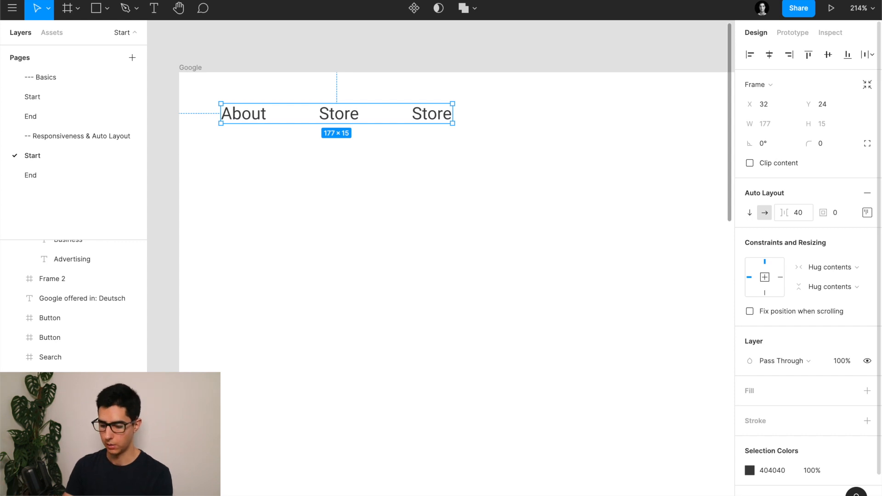
key("ctrl+z")
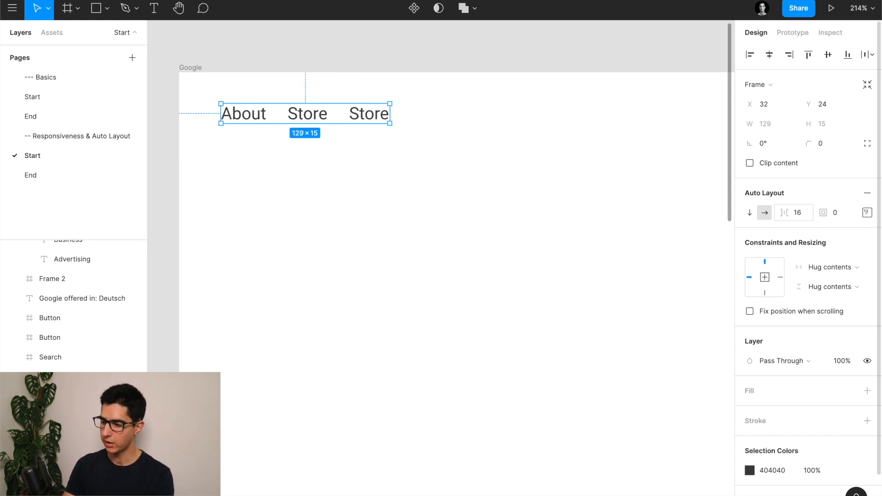
- Set the padding around the header links' auto layout frame to 8
left_click(845, 215)
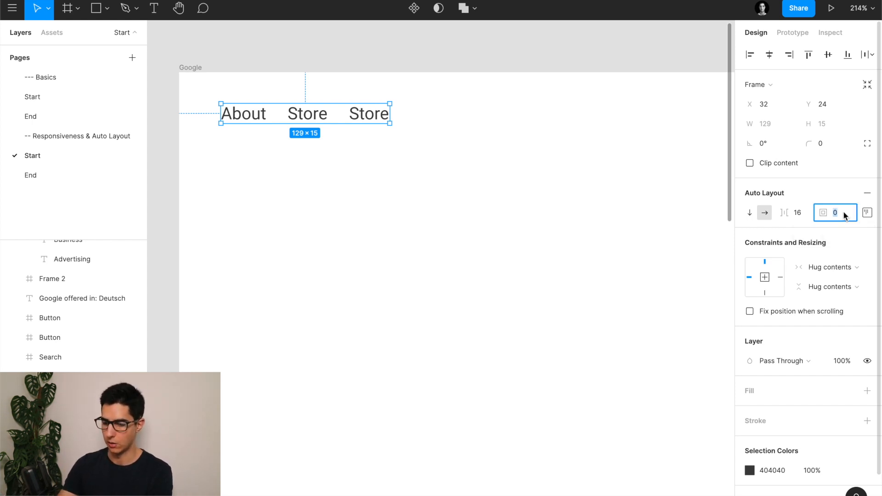
type("8")
key("Return")
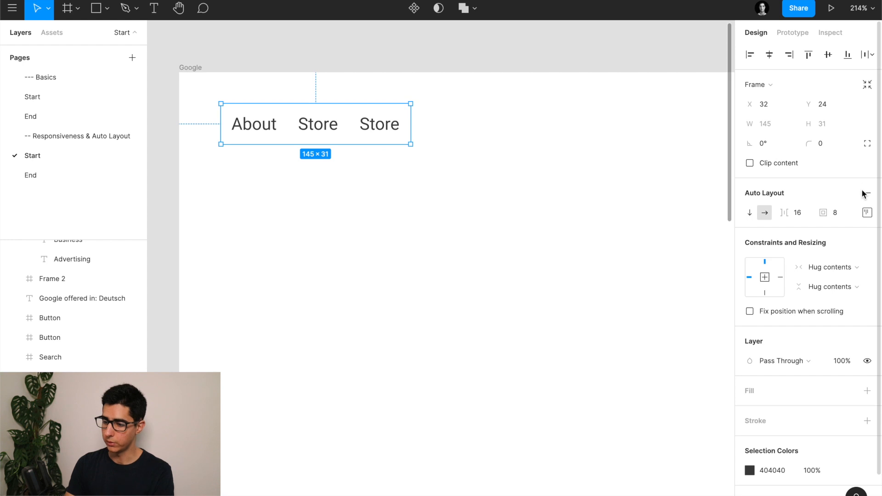
- Set the top and bottom padding of the header links' auto layout frame to 4 each
left_click(868, 214)
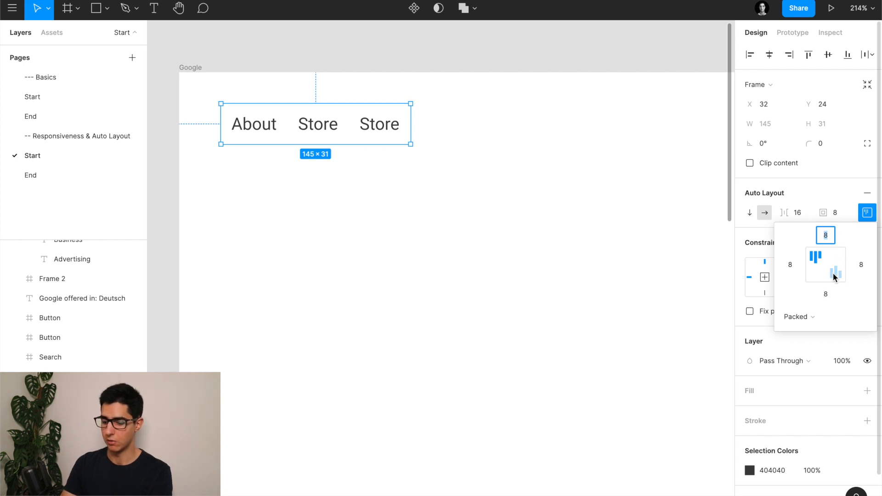
type("4")
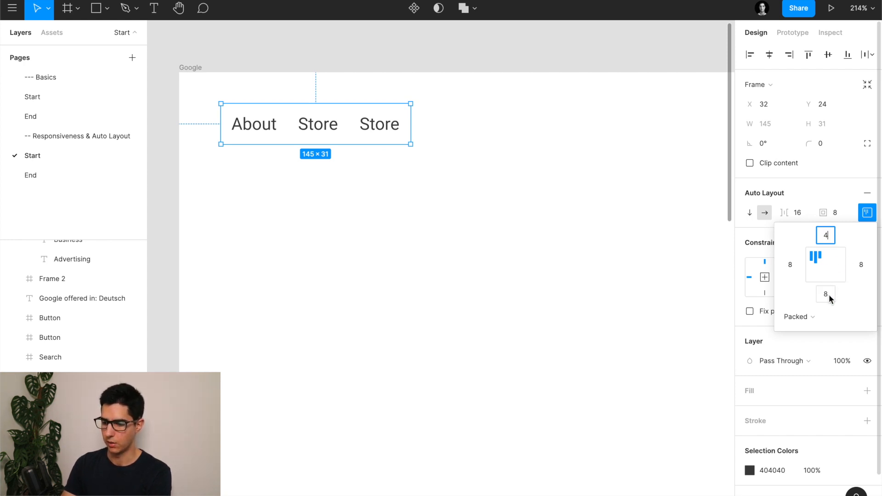
left_click(828, 294)
type("4")
key("Return")
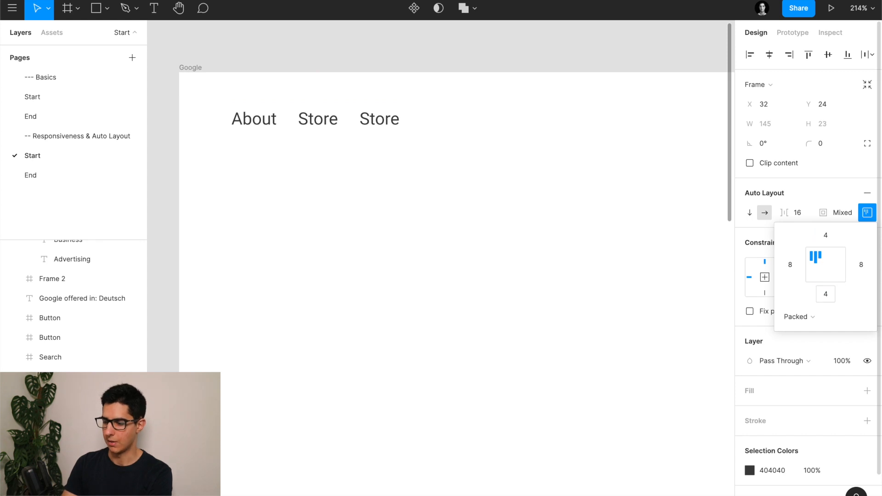
left_click(802, 316)
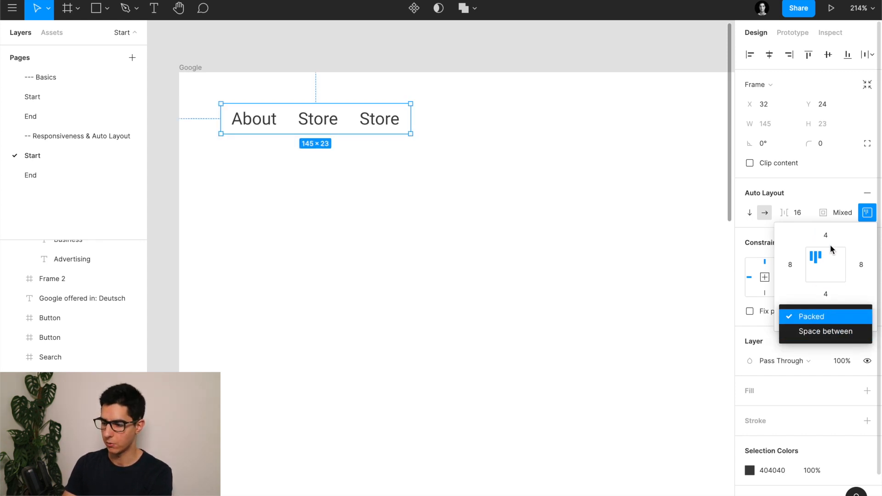
left_click(825, 267)
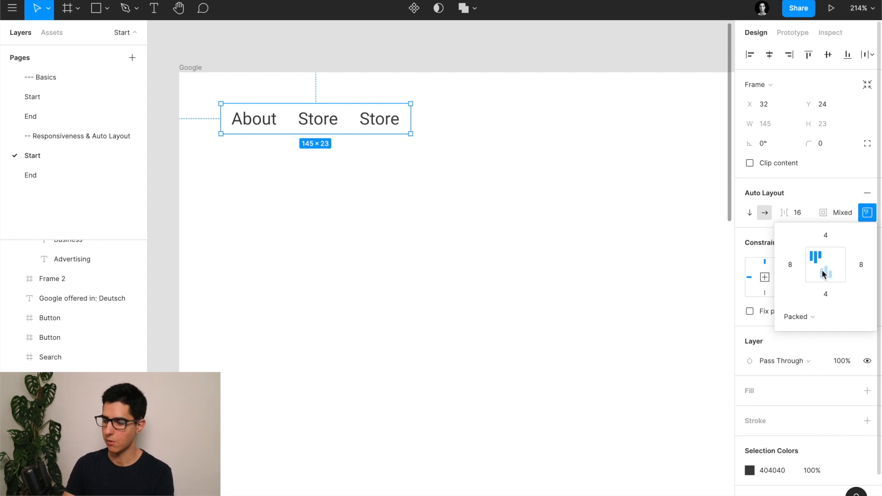
- Undo the padding changes and the duplicated Store link in the About and Store auto layout frame, and clear the selection
left_click(867, 213)
key("super+z")
key("super+z")
key("super+z")
key("super+z")
key("super+z")
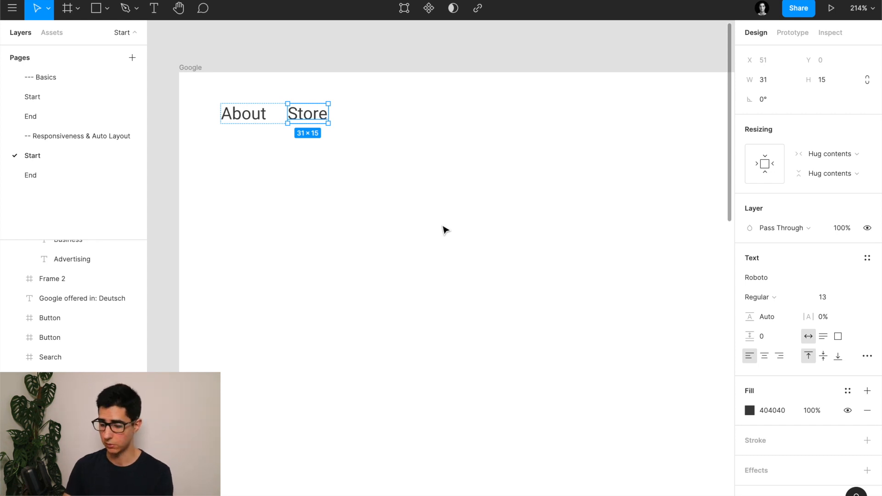
left_click(360, 209)
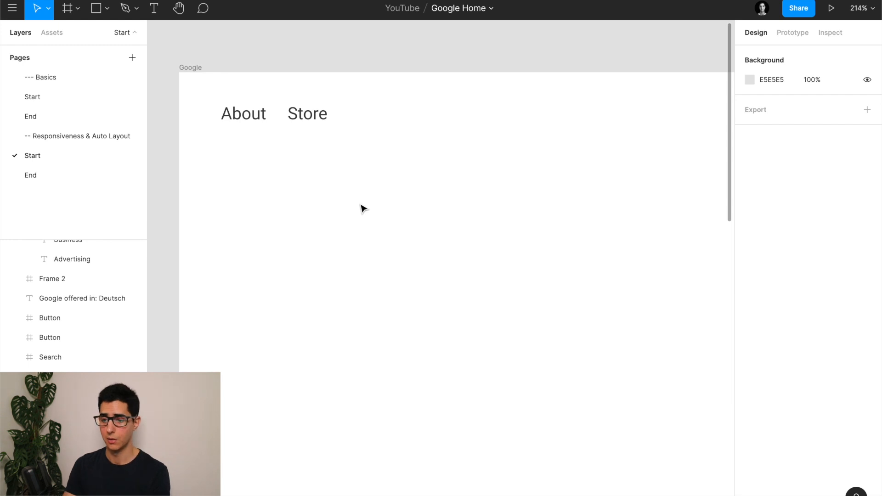
- Try duplicating the Store link inside the header links' auto layout frame, and undo the duplication
left_click(319, 115)
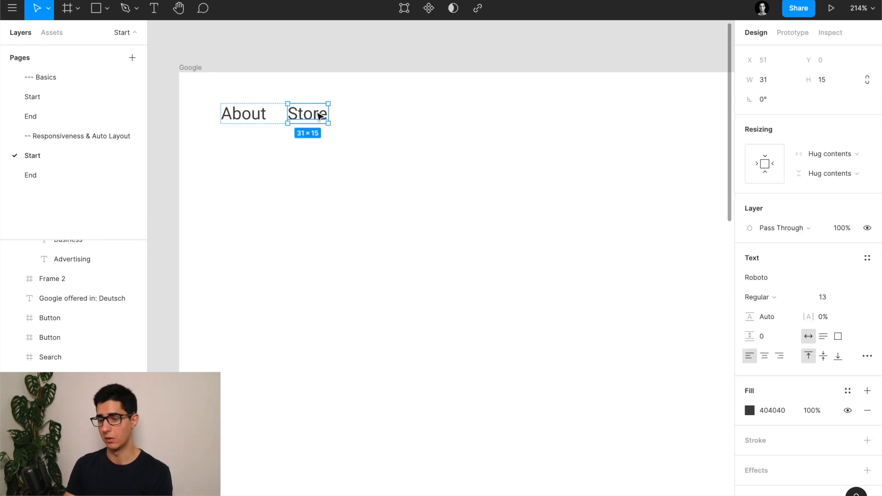
key("ctrl+d")
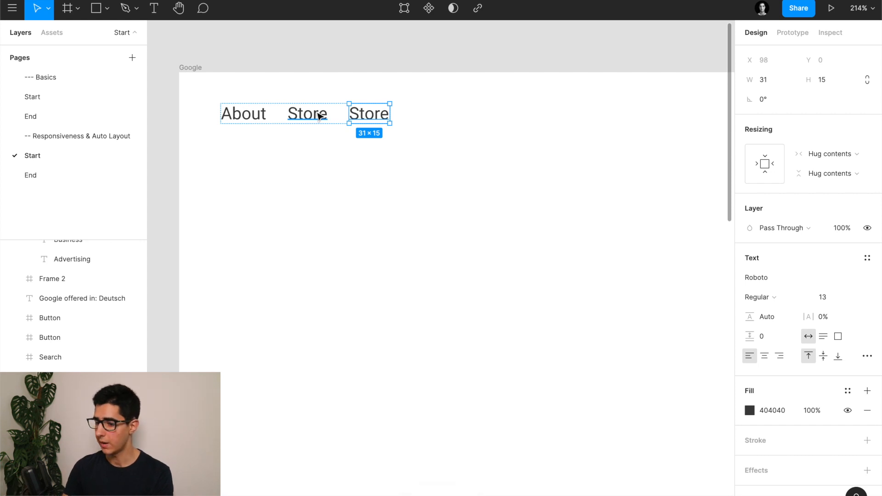
key("ctrl+z")
left_click(429, 136)
- Wrap the Gmail and Images header links in a horizontal auto layout frame and constrain it to the right
scroll(429, 136, "down", 5)
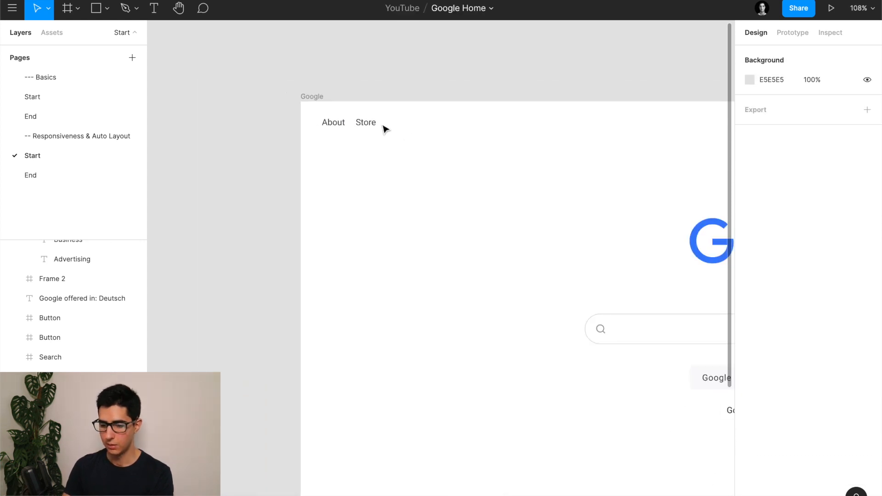
left_click(368, 123)
scroll(426, 128, "right", 15)
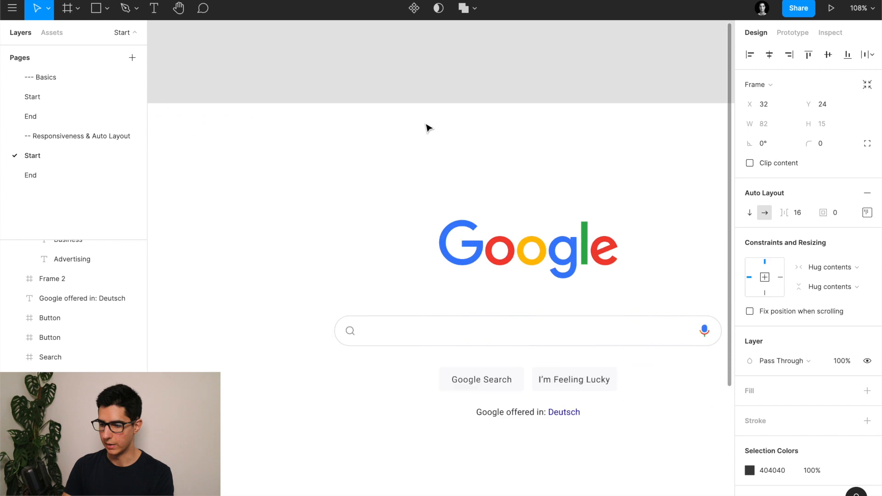
scroll(503, 114, "up", 5)
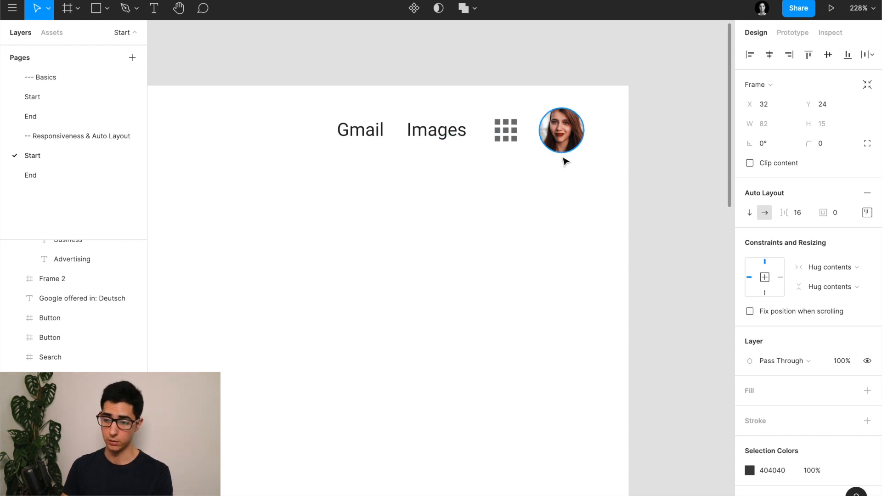
left_click(376, 132)
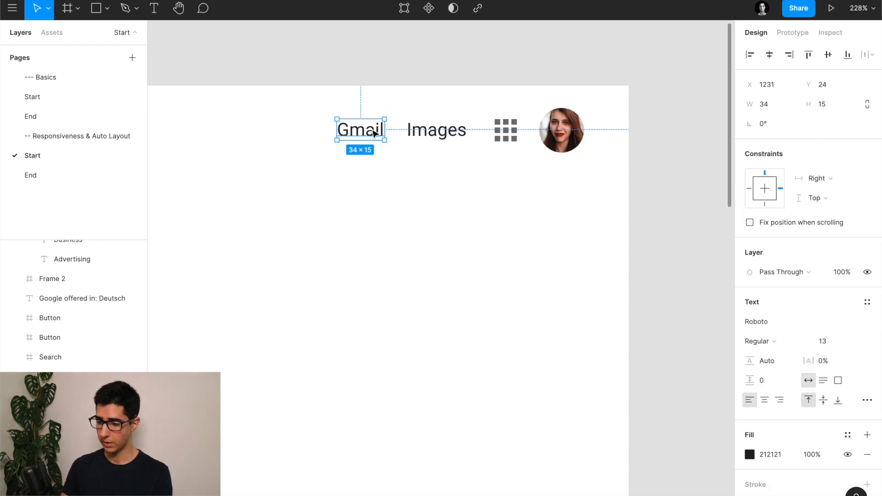
left_click(435, 134, "shift")
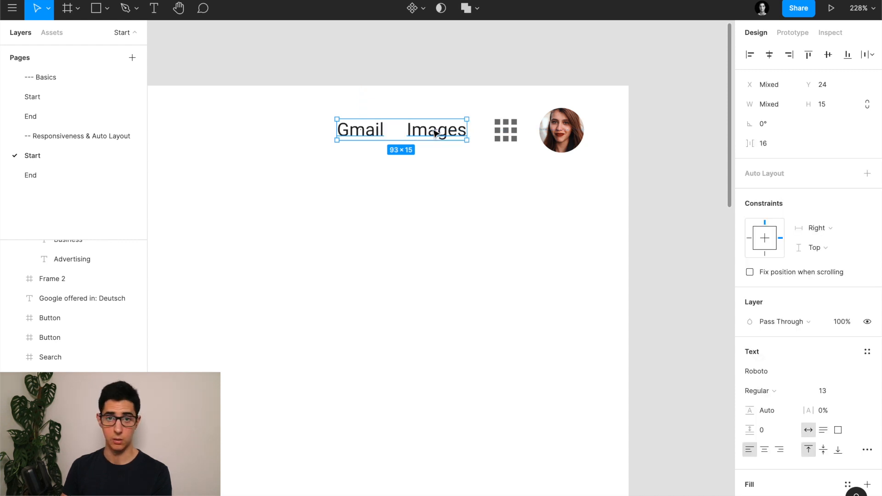
key("shift+a")
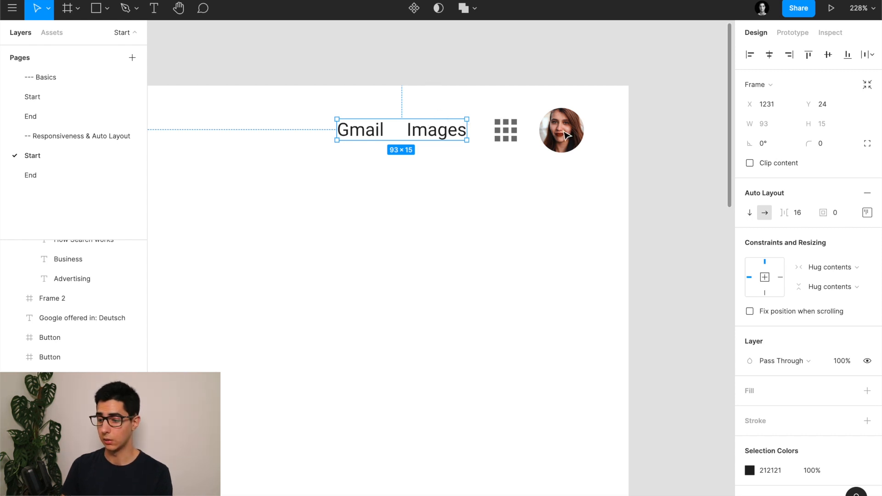
left_click(780, 278)
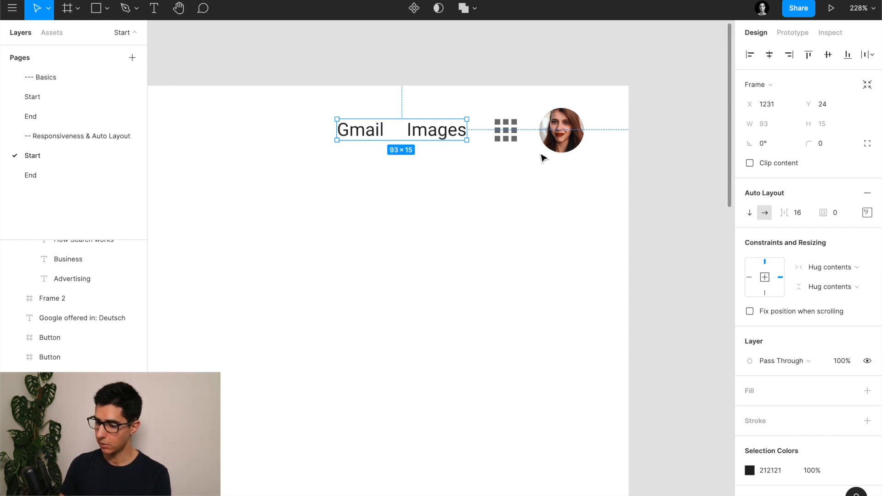
- Check the constraints of the apps grid icon and profile picture, and measure the gap between the links frame and the icon
left_click(516, 133)
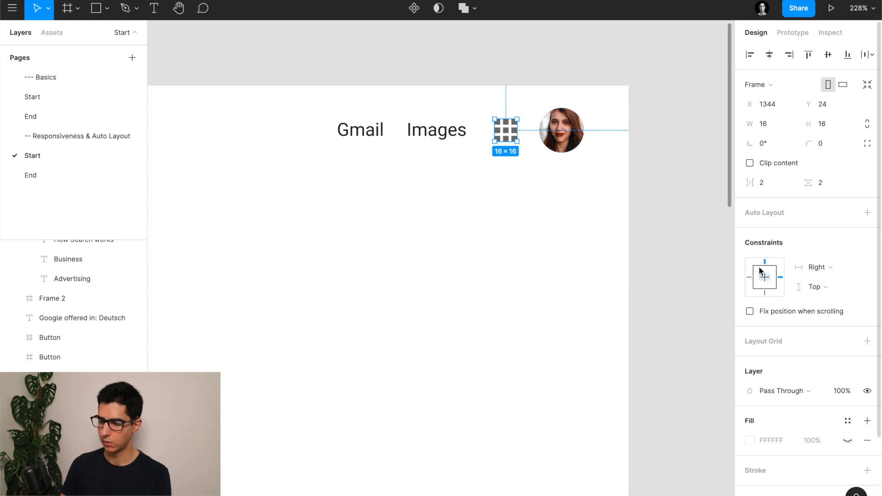
left_click(580, 139)
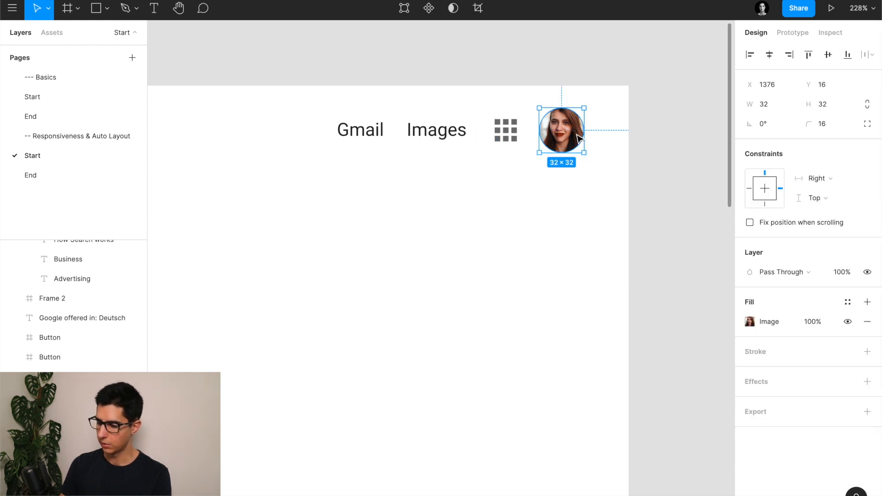
left_click(422, 133)
left_click(506, 137)
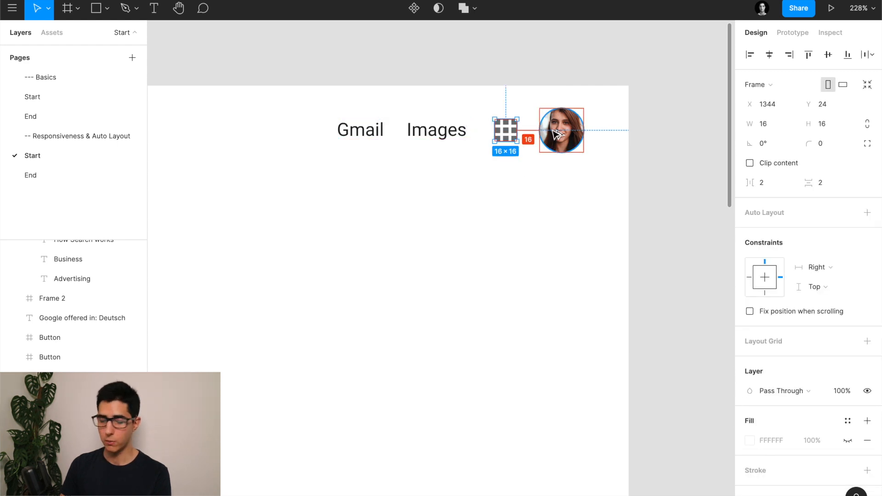
left_click(409, 131)
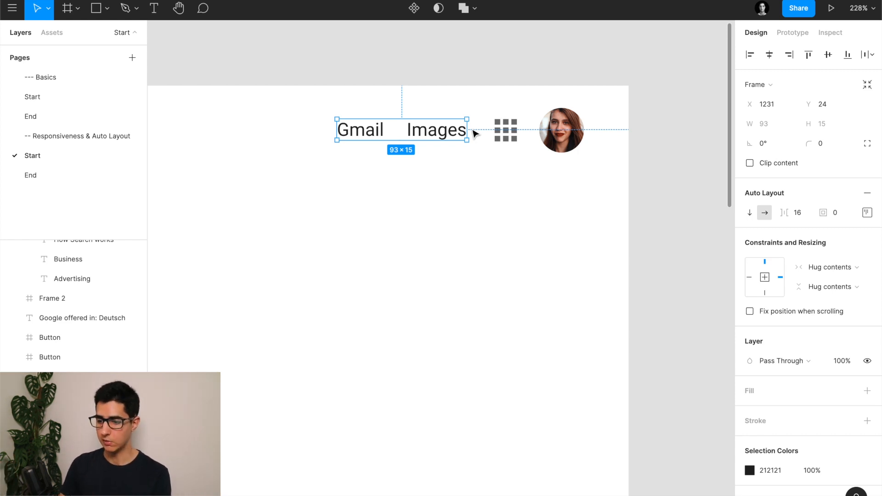
key("alt")
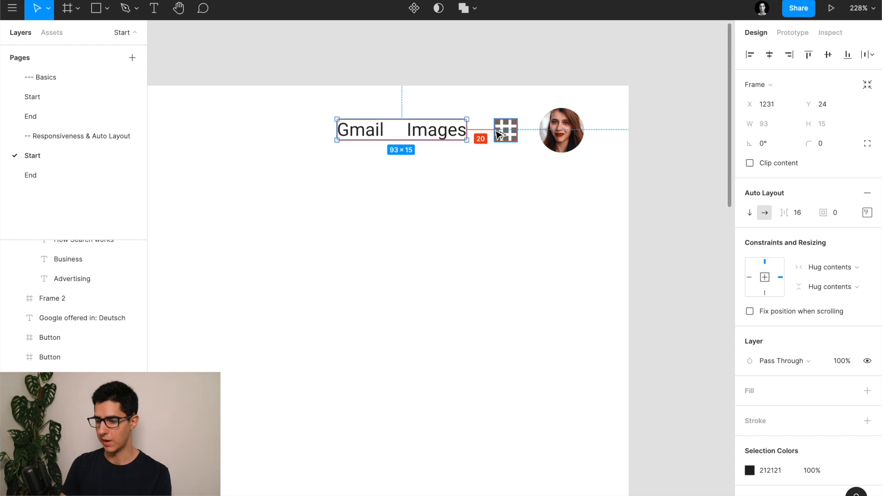
- Wrap the apps grid icon and profile picture in an auto layout frame, aligning its contents right and vertically centred
left_click(506, 132)
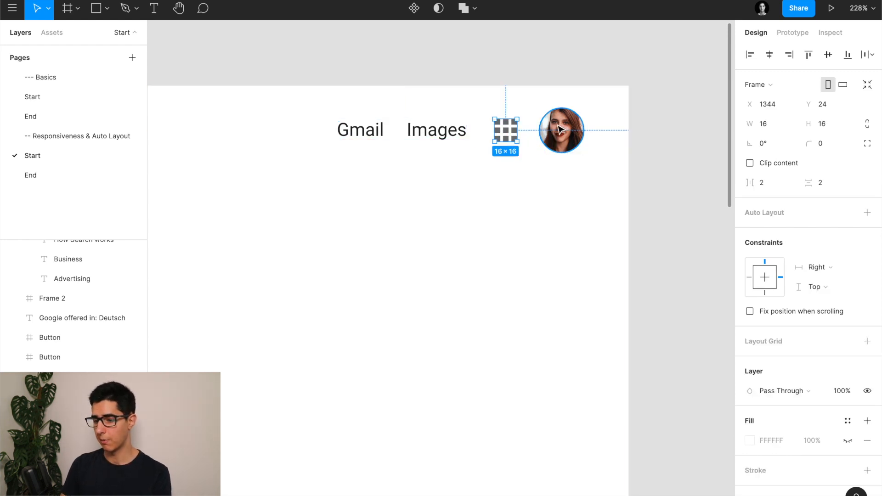
key("alt")
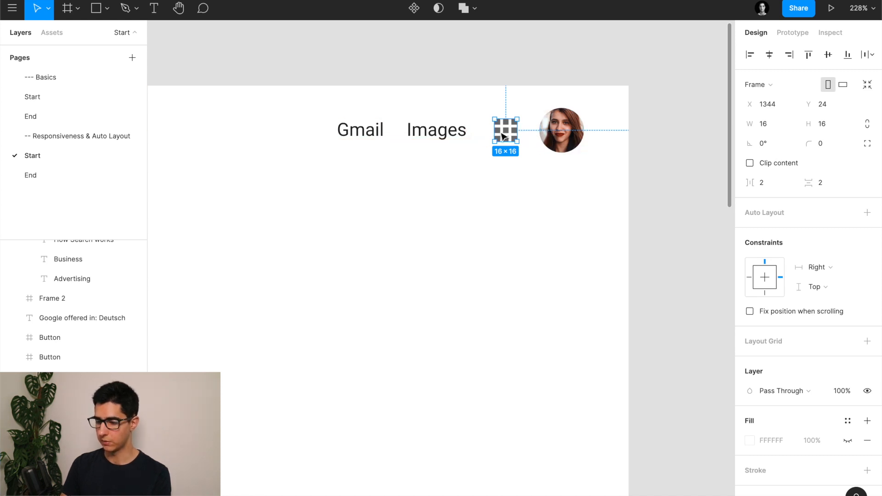
left_click(562, 131, "shift")
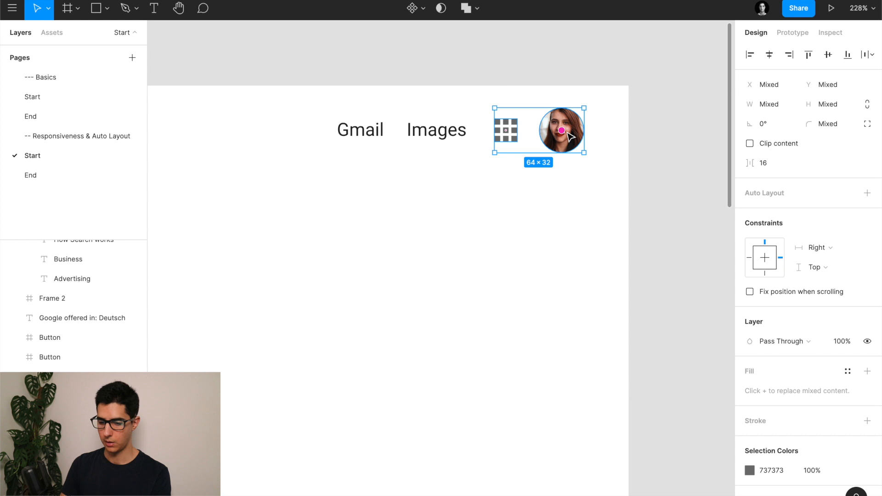
key("shift+a")
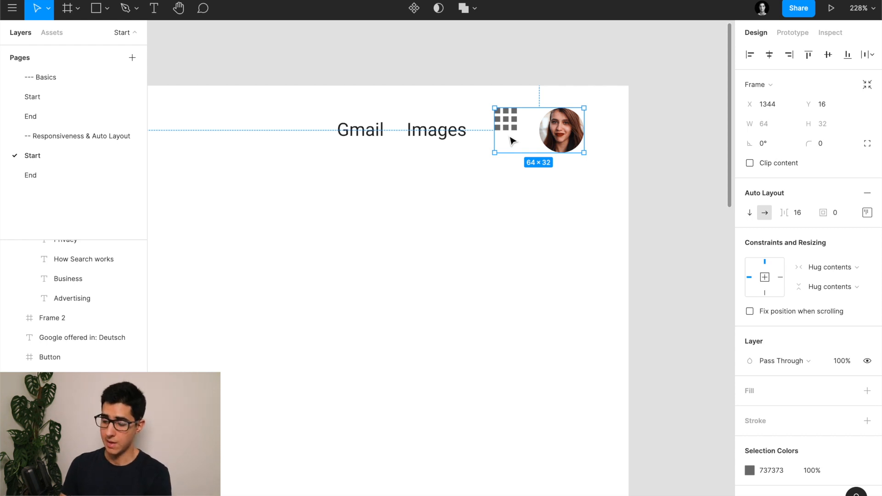
left_click(868, 217)
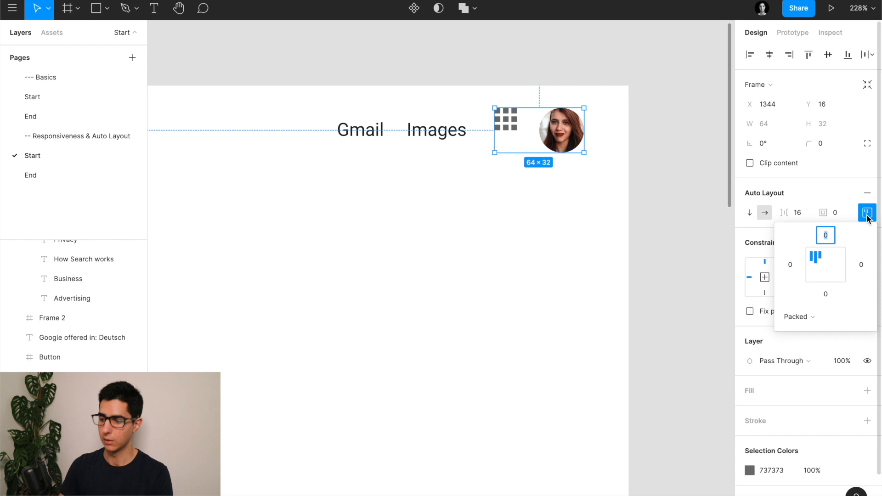
left_click(839, 268)
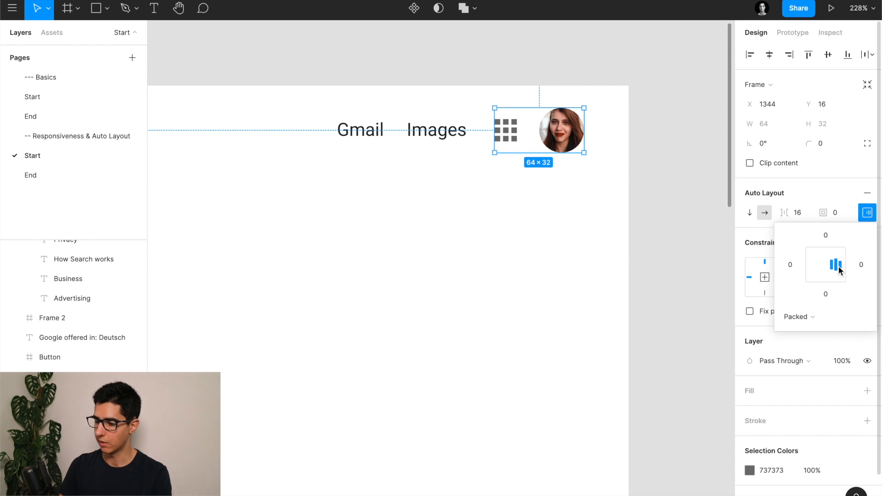
- Combine the Gmail and Images frame with the icon and picture frame in one auto layout, aligned right and vertically centred
left_click(535, 208)
left_click(529, 130)
key("alt")
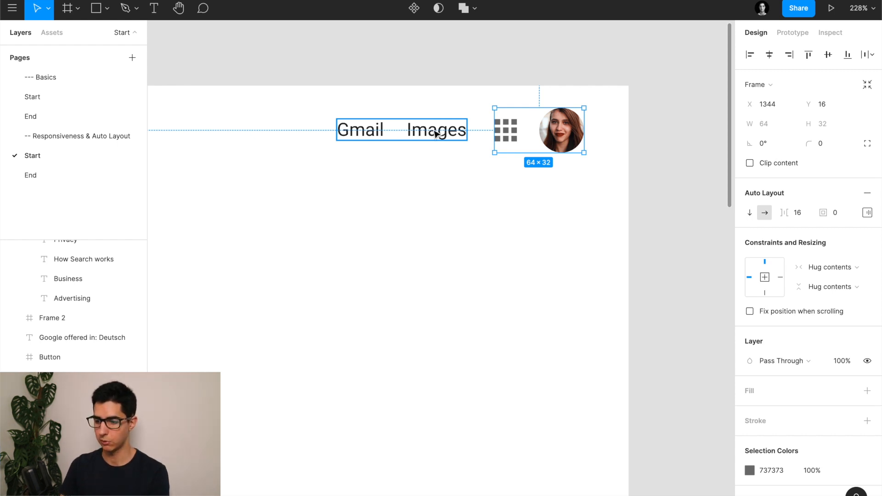
left_click(435, 133, "shift")
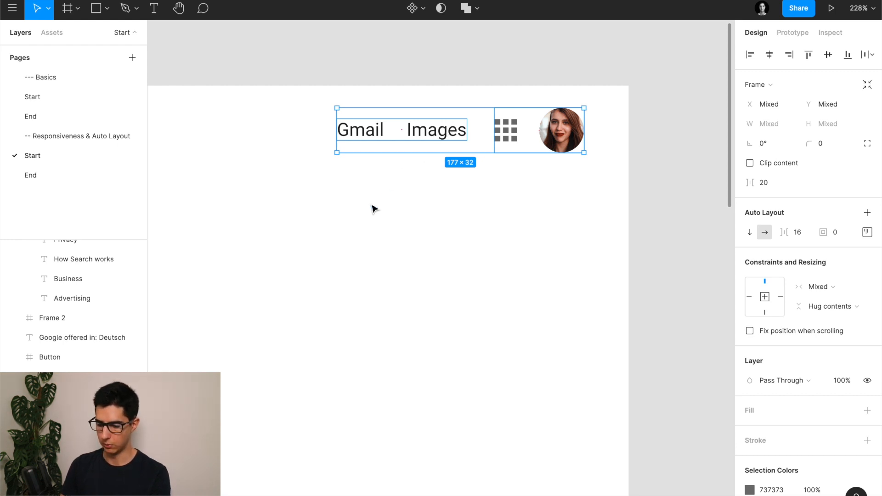
key("shift+a")
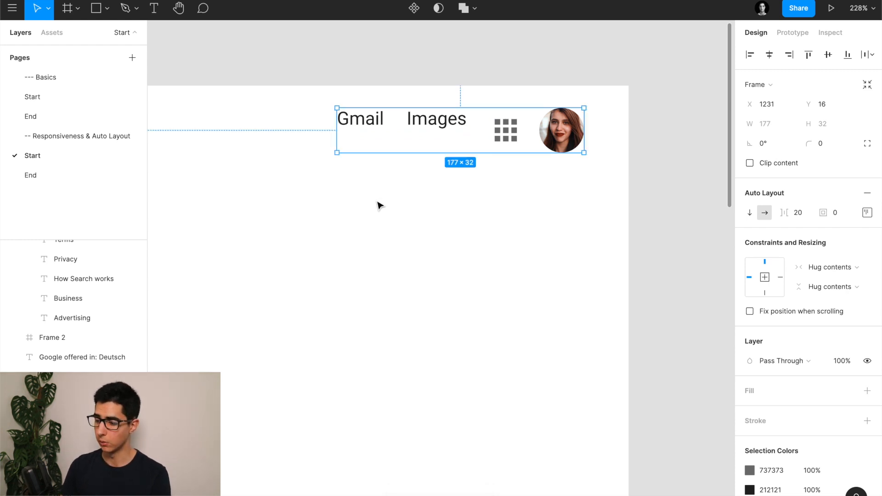
left_click(867, 213)
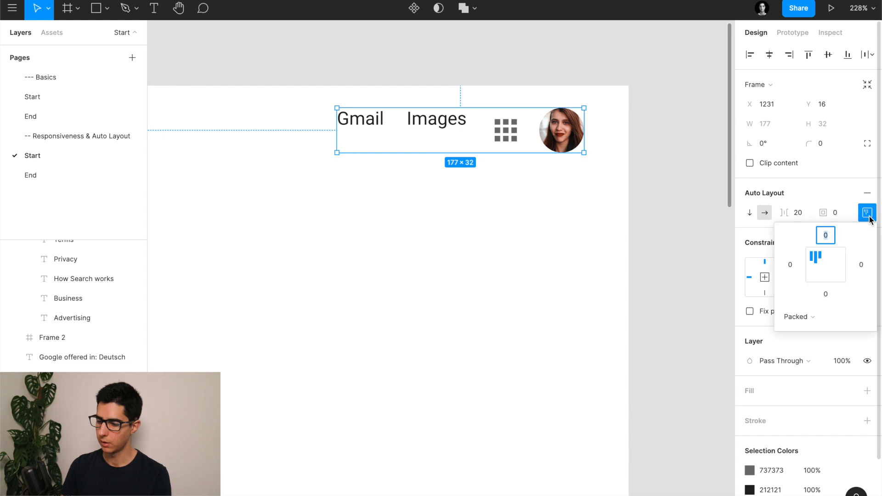
left_click(839, 266)
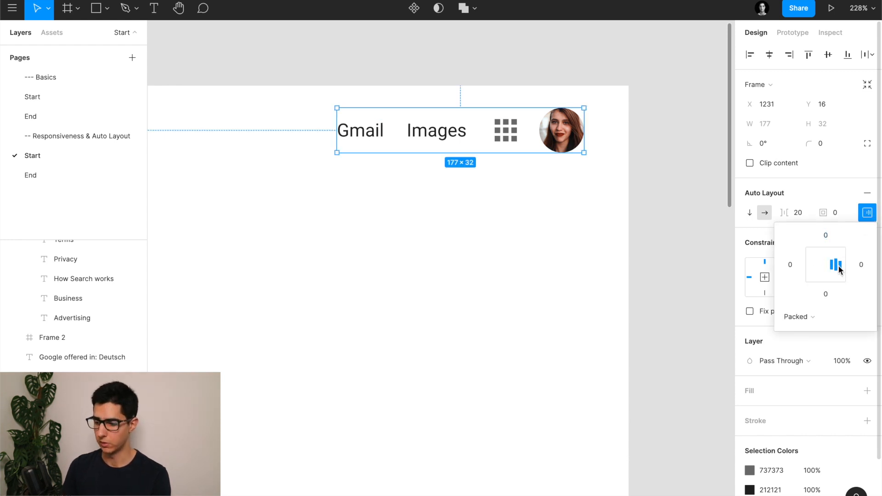
- Constrain the combined Gmail, Images, apps icon and profile picture frame horizontally to the right
left_click(606, 141)
left_click(572, 145)
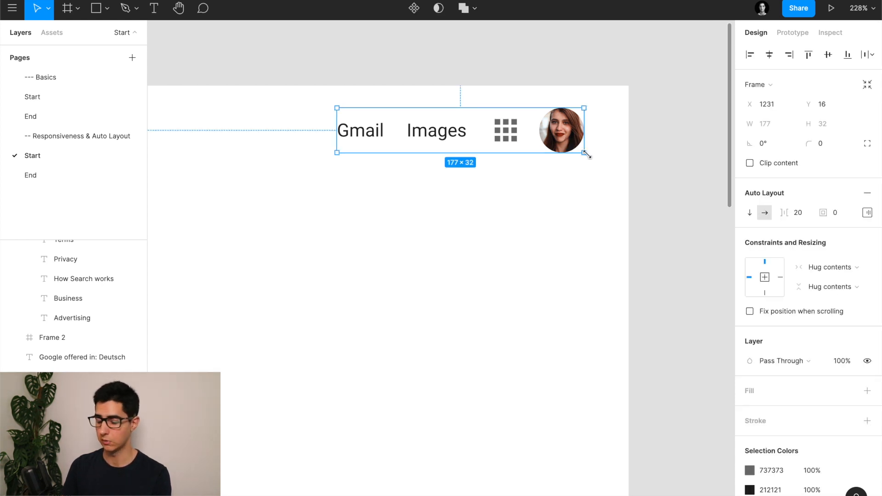
left_click(780, 278)
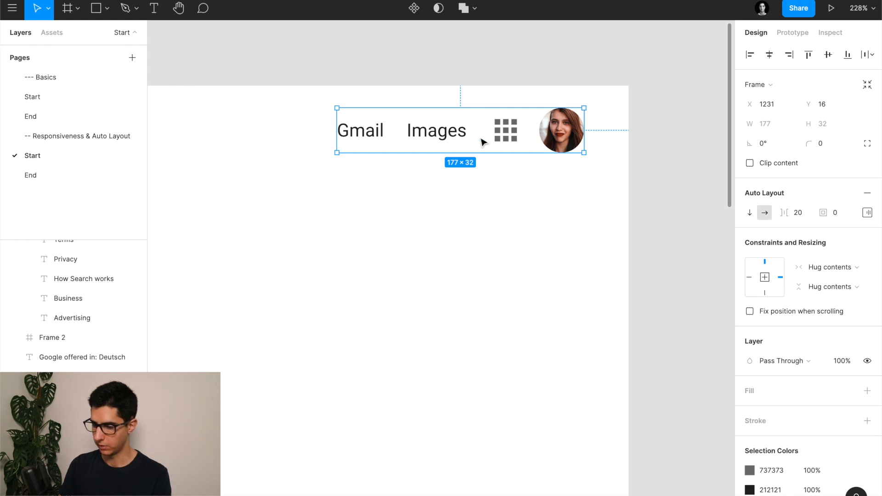
- Try duplicating the Gmail link inside the nested auto layout frame, and undo the duplication
left_click(459, 134)
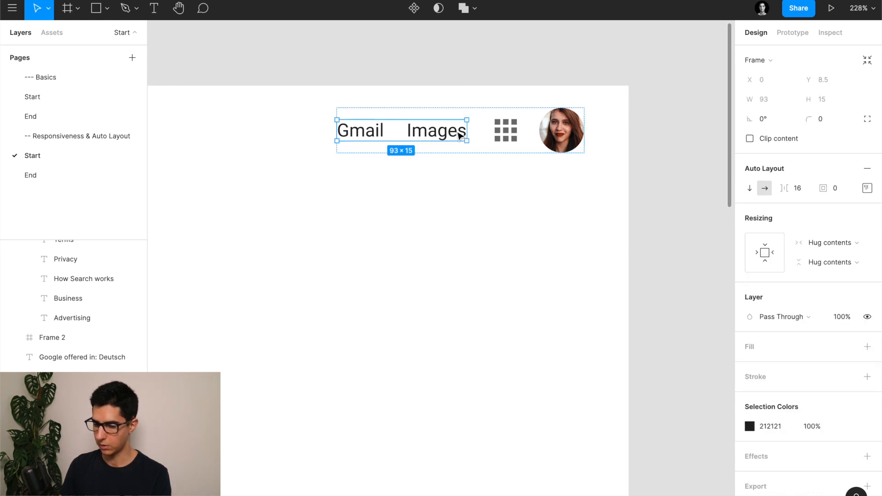
left_click(369, 134)
key("ctrl+d")
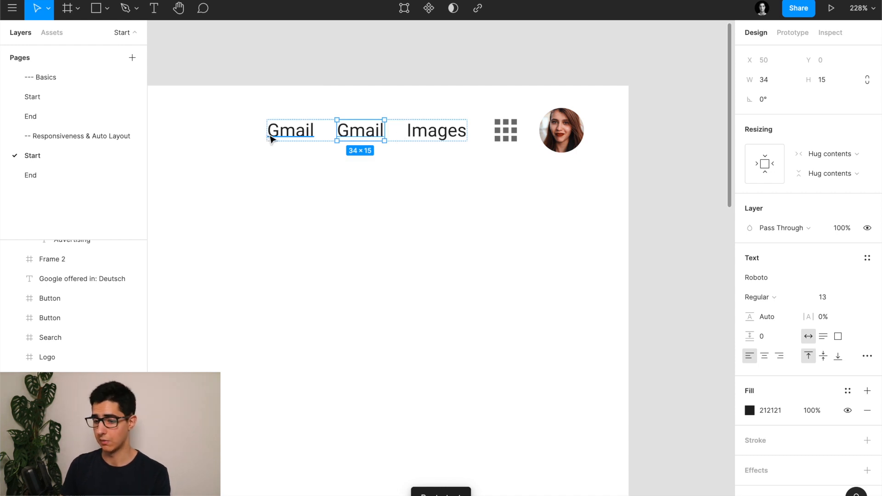
key("ctrl+z")
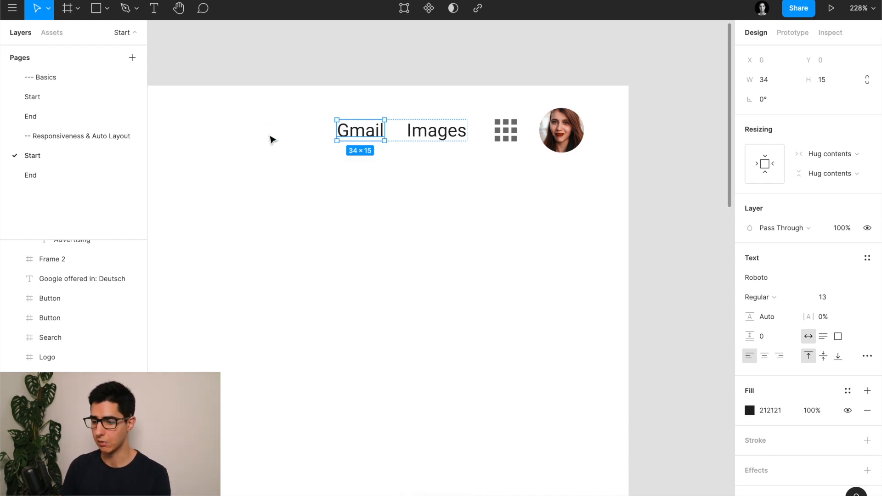
left_click(407, 225)
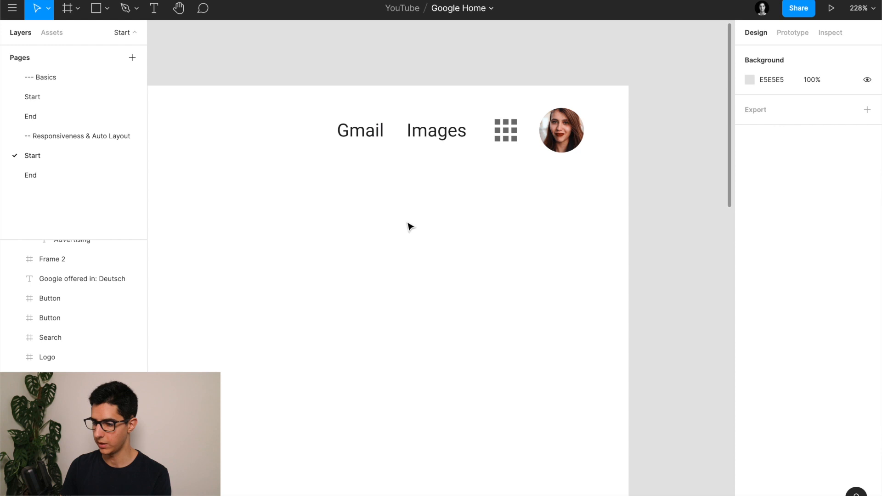
- Select the combined header frame and review its placement within the full homepage design
left_click(535, 141)
scroll(556, 232, "down", 5)
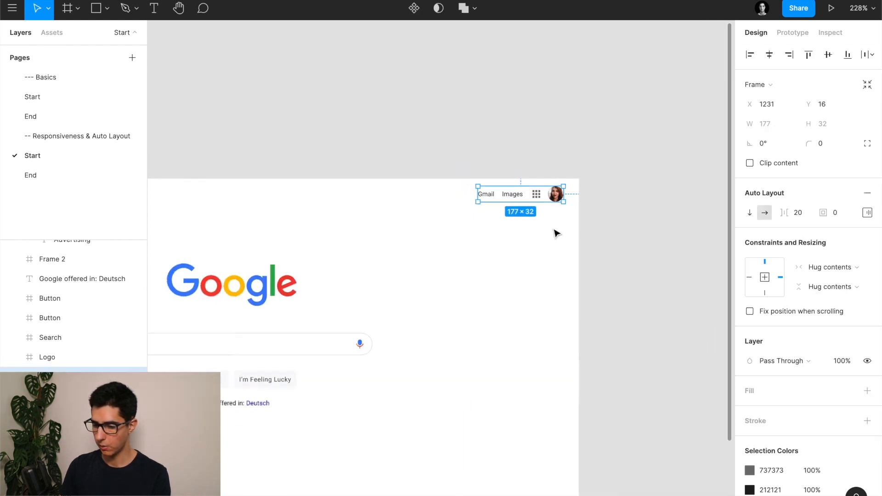
scroll(555, 233, "down", 2)
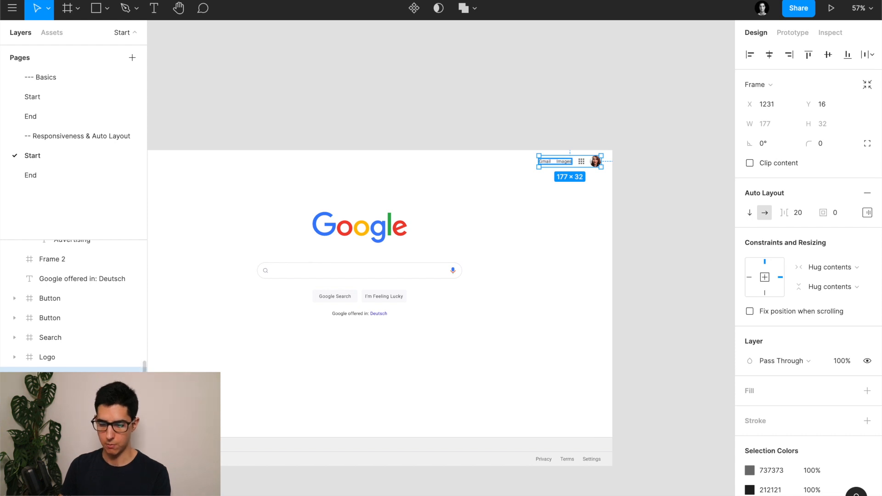
- Wrap the About/Store group and the Gmail/Images/profile group in one header frame, constrained horizontally to Left and right
key("super+r")
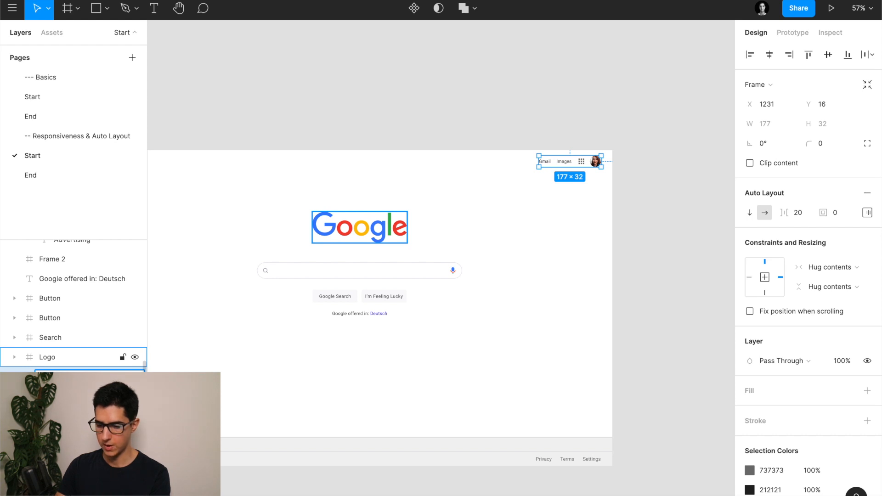
key("Return")
scroll(412, 151, "left", 1)
scroll(410, 151, "left", 3)
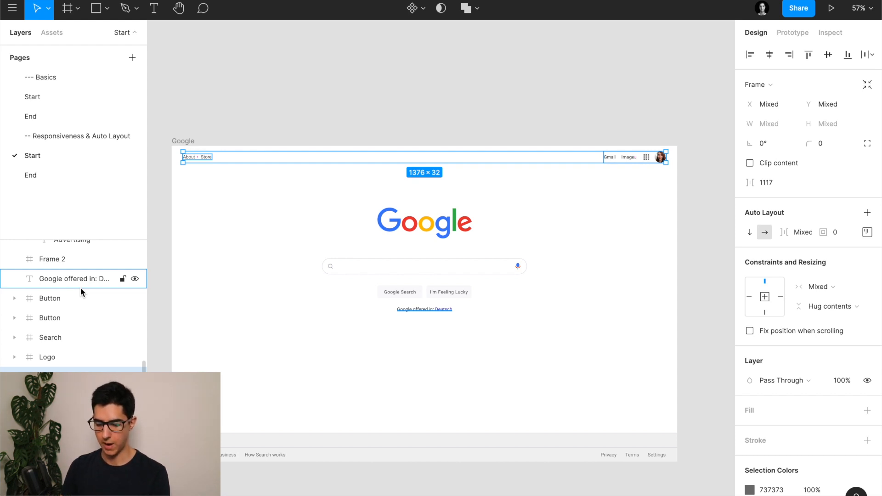
key("alt")
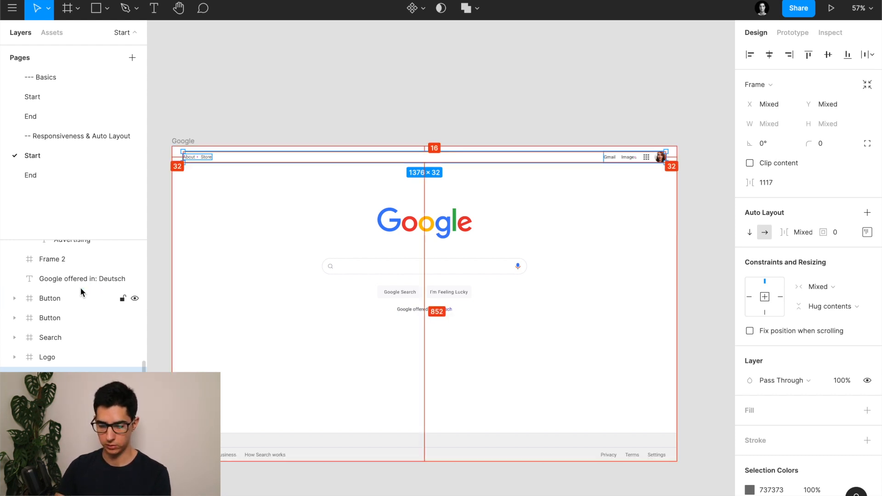
key("ctrl+alt+g")
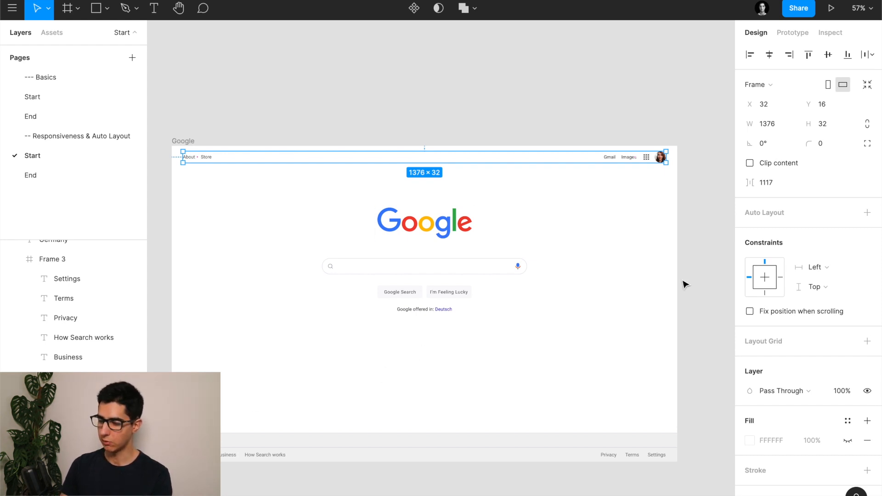
left_click(823, 267)
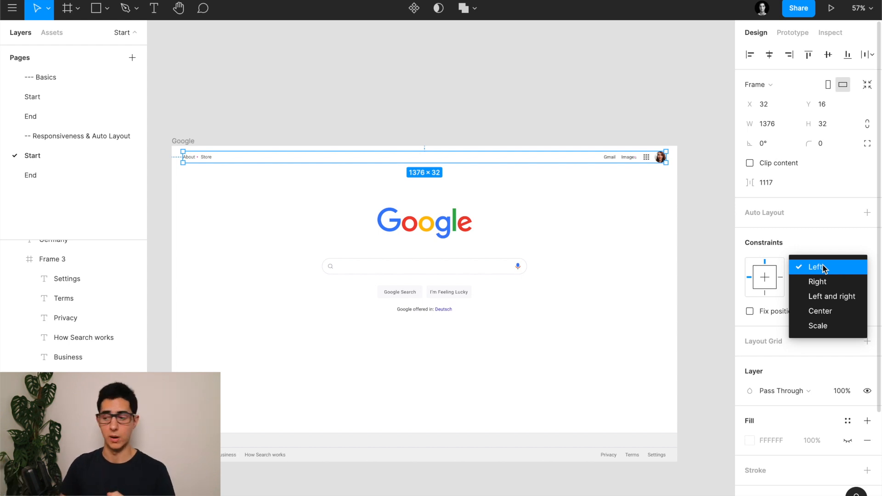
left_click(832, 296)
- Try resizing the Google frame from both sides to test how the header responds
left_click(188, 143)
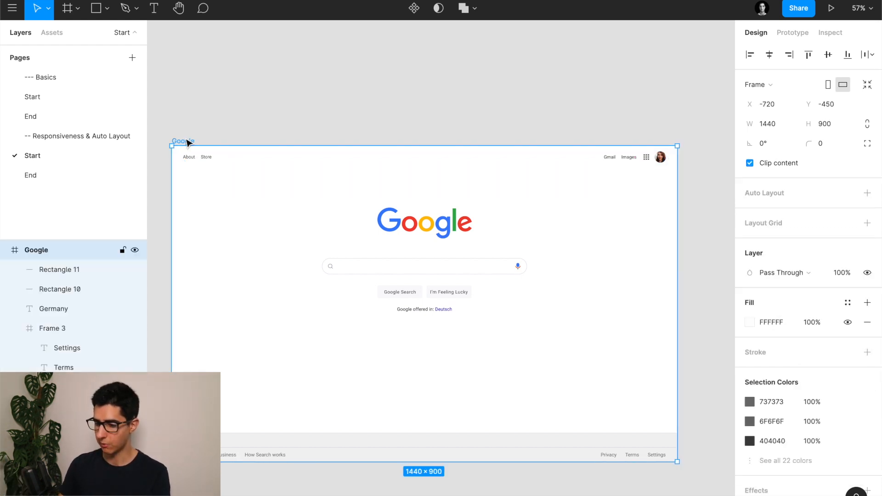
left_click_drag(673, 220, 622, 220)
left_click_drag(171, 252, 292, 252)
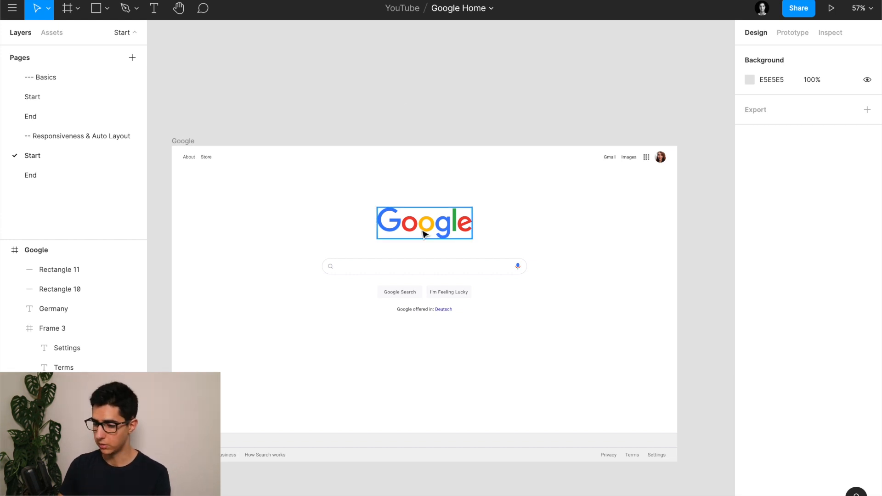
- Constrain the Google logo horizontally to Center
left_click(439, 238)
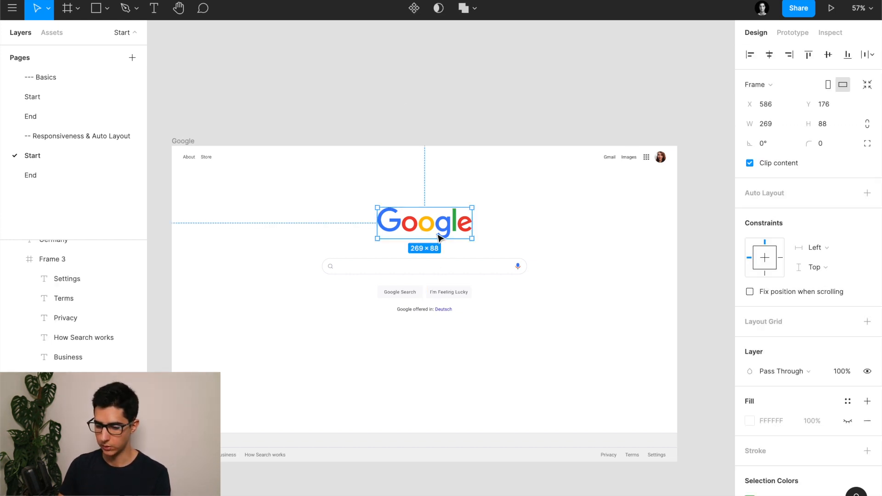
key("ctrl+plus")
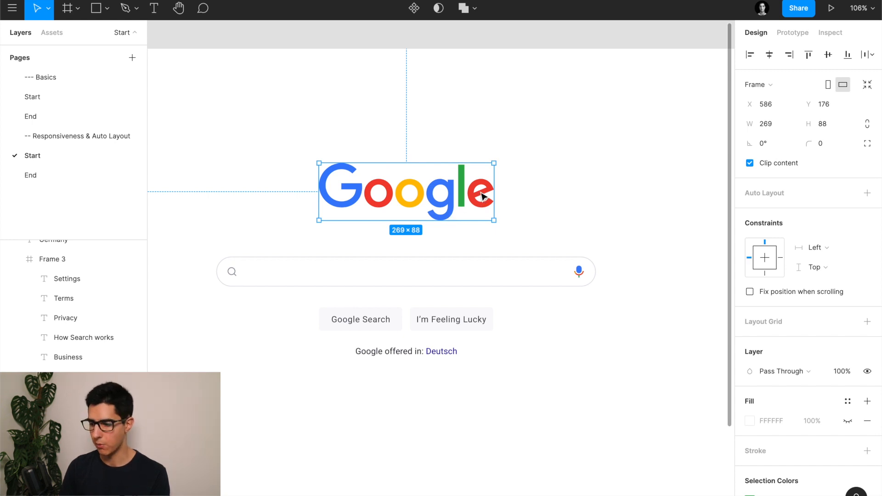
left_click(770, 262)
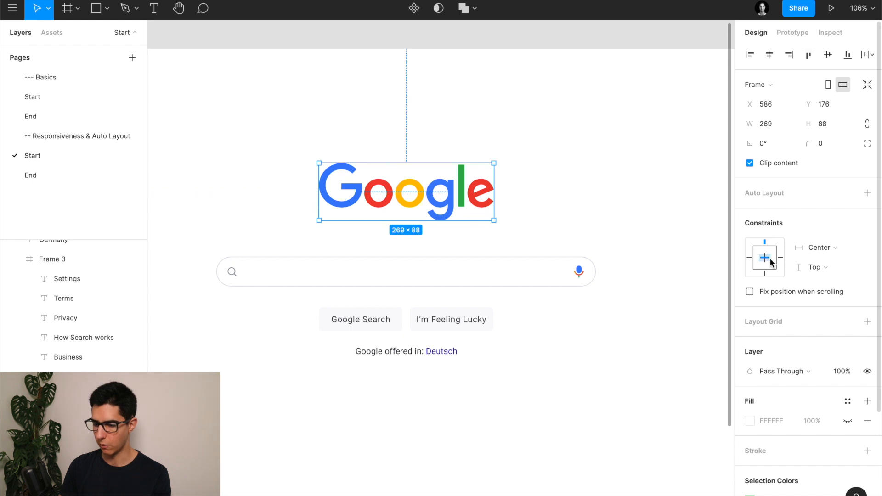
- Constrain the search bar horizontally to Center
scroll(650, 216, "down", 5)
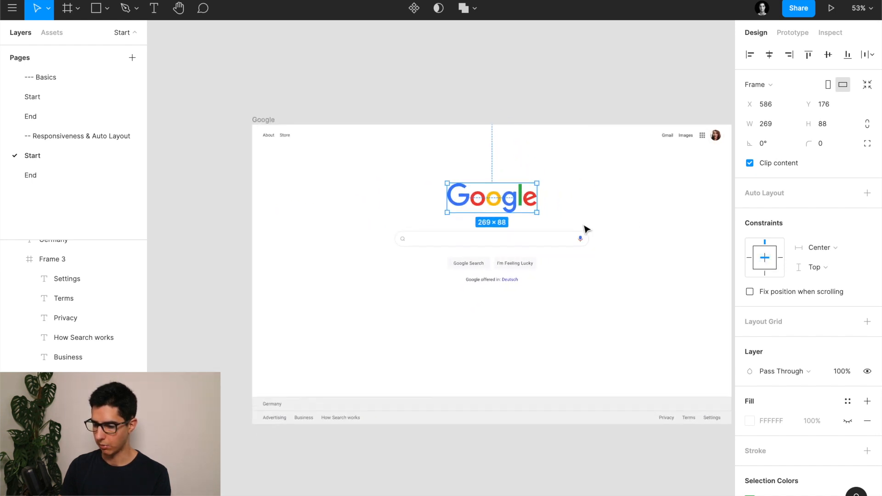
scroll(585, 228, "up", 3)
left_click(516, 245)
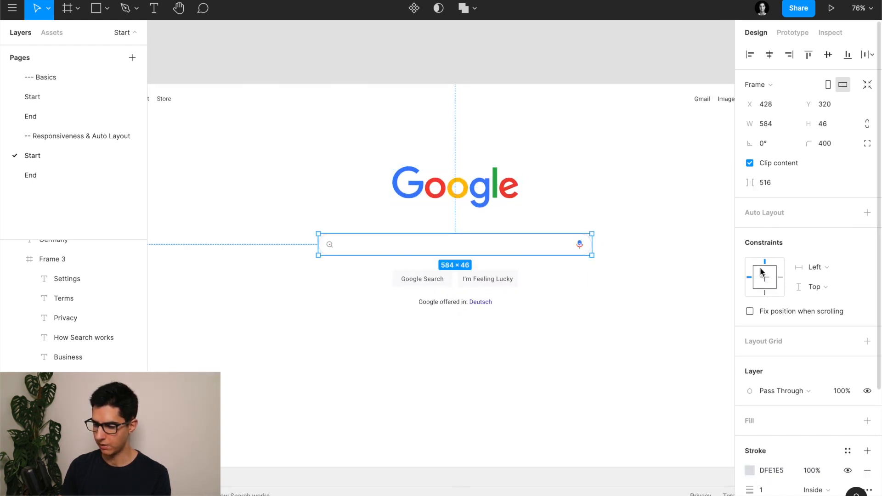
left_click(771, 278)
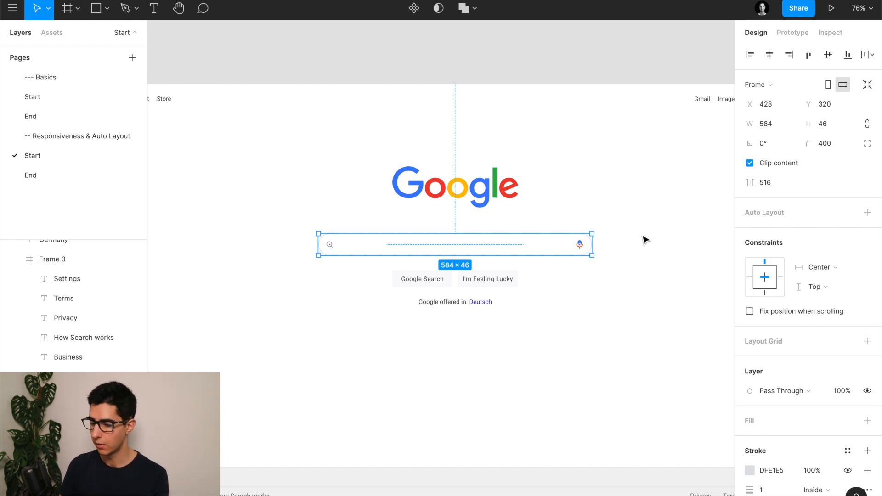
- Switch to the browser and narrow and widen the live Google homepage to examine how its search bar behaves, then return to Figma
key("super+Tab")
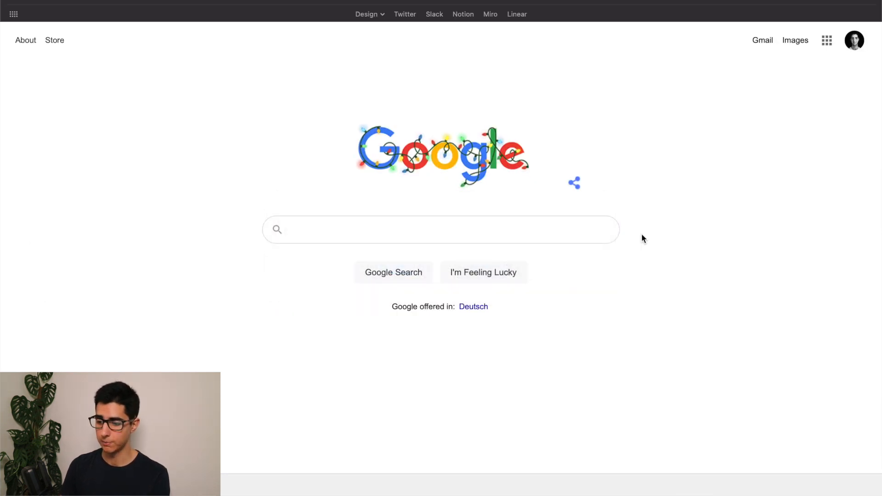
left_click_drag(880, 210, 625, 213)
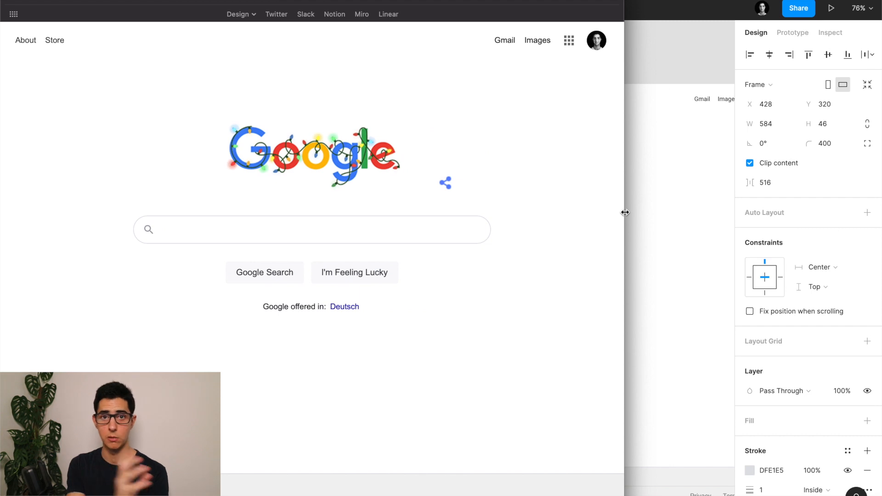
left_click_drag(625, 213, 880, 191)
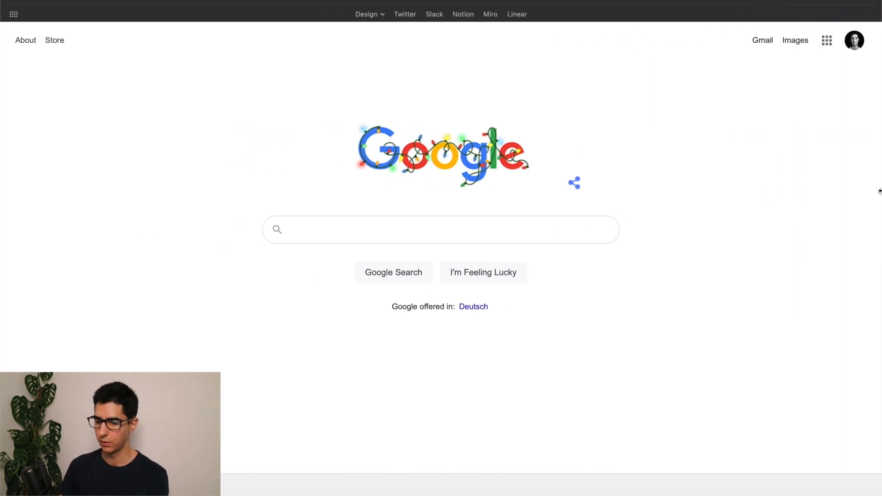
key("super+Tab")
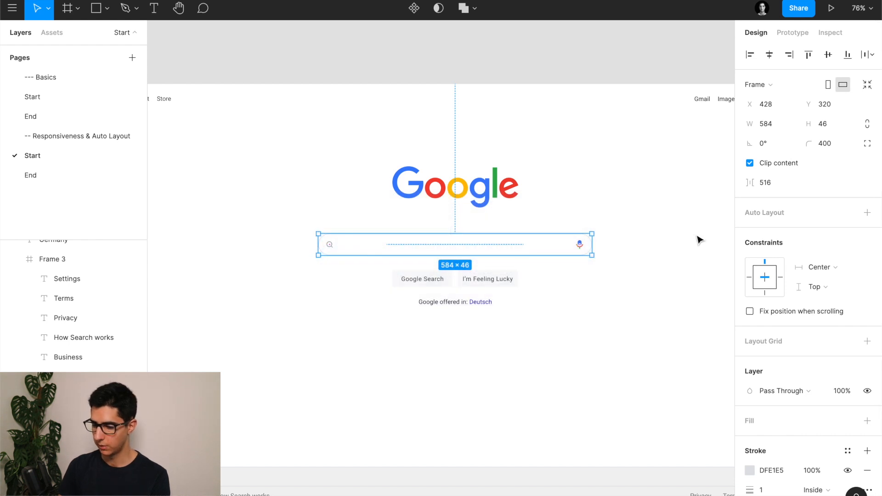
- Combine the Google Search and I'm Feeling Lucky buttons in one horizontal auto layout frame with 12 spacing
left_click(486, 282)
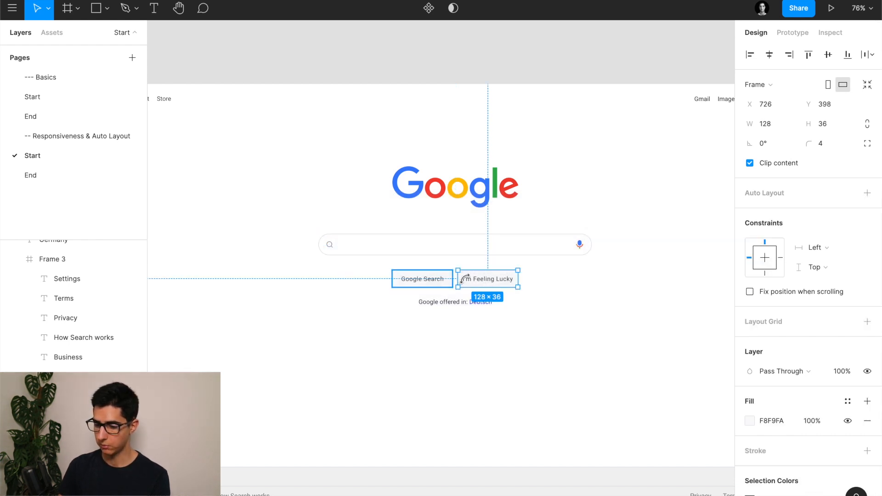
scroll(471, 287, "up", 5)
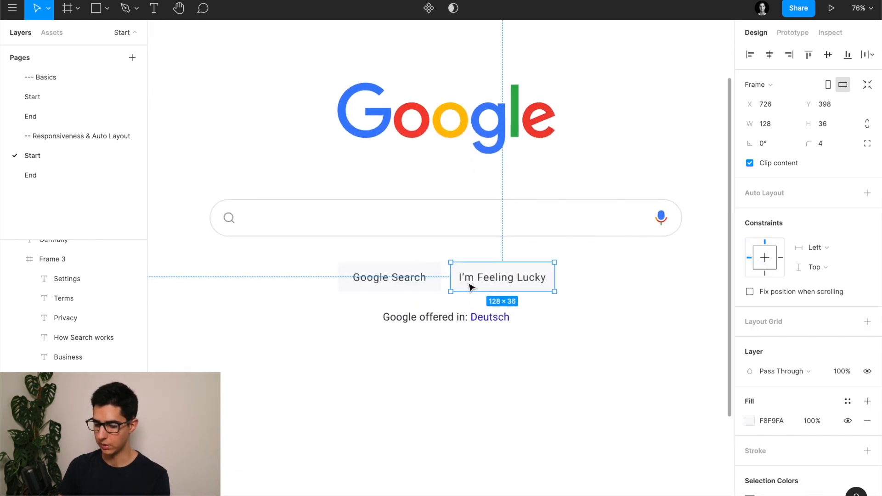
left_click(388, 278, "shift")
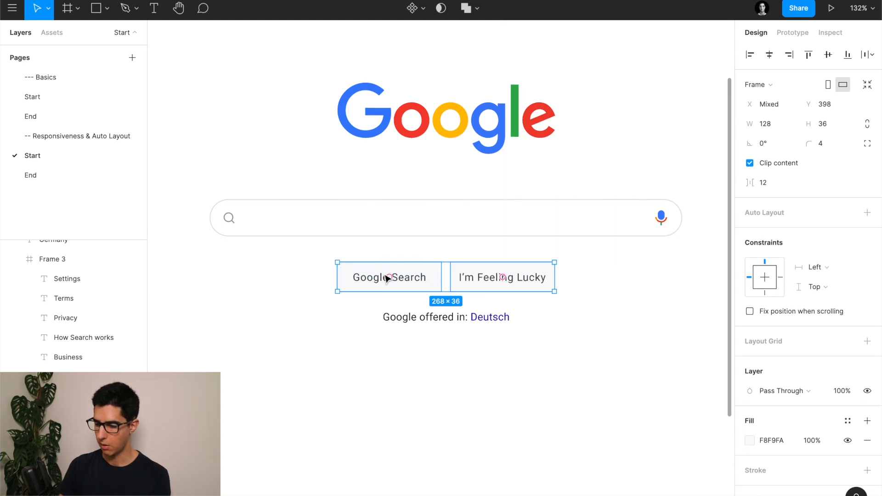
key("shift+a")
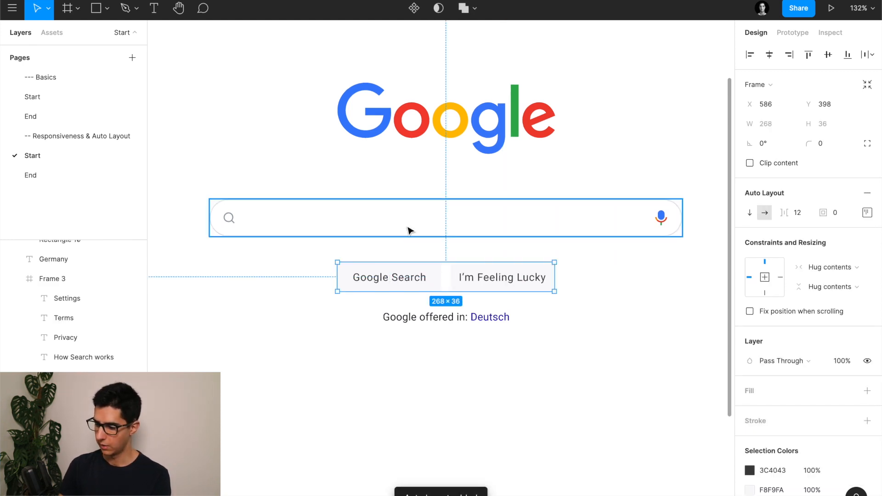
- Constrain the buttons' auto layout frame horizontally to Center and align its contents to the center
left_click(773, 277)
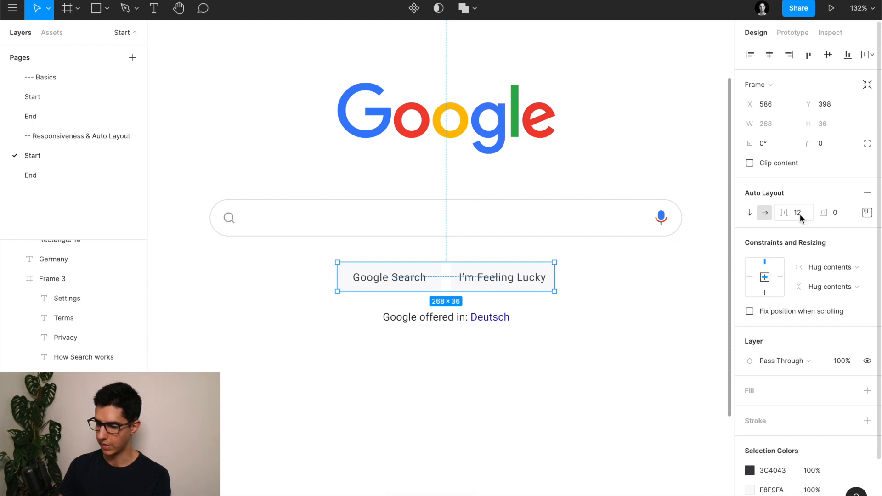
left_click(867, 213)
left_click(825, 266)
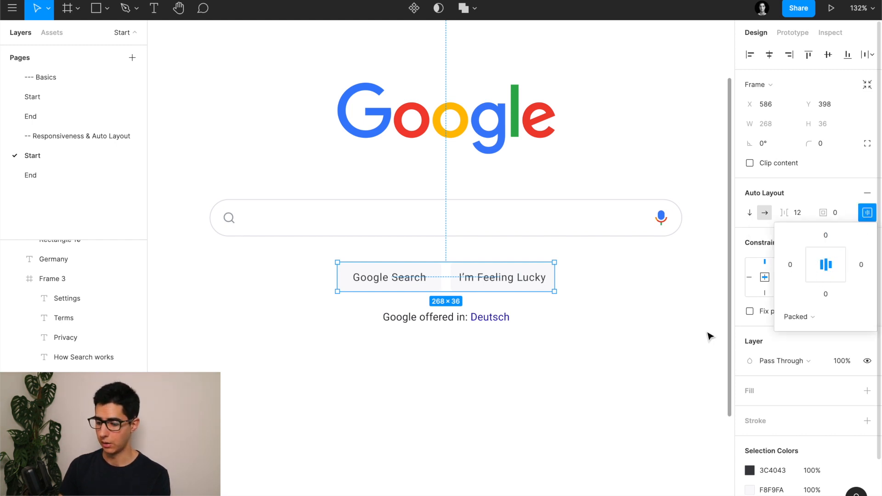
- Try duplicating the I'm Feeling Lucky button inside its auto layout frame, and undo the duplication
left_click(527, 283)
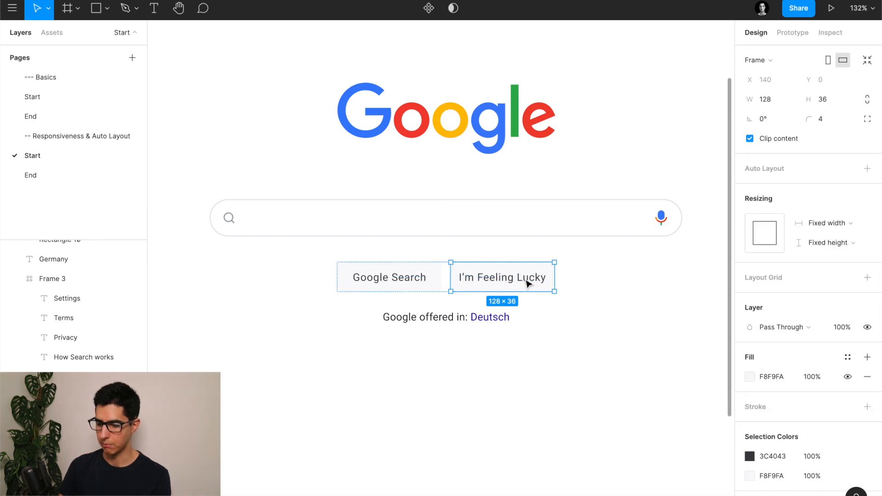
key("ctrl+d")
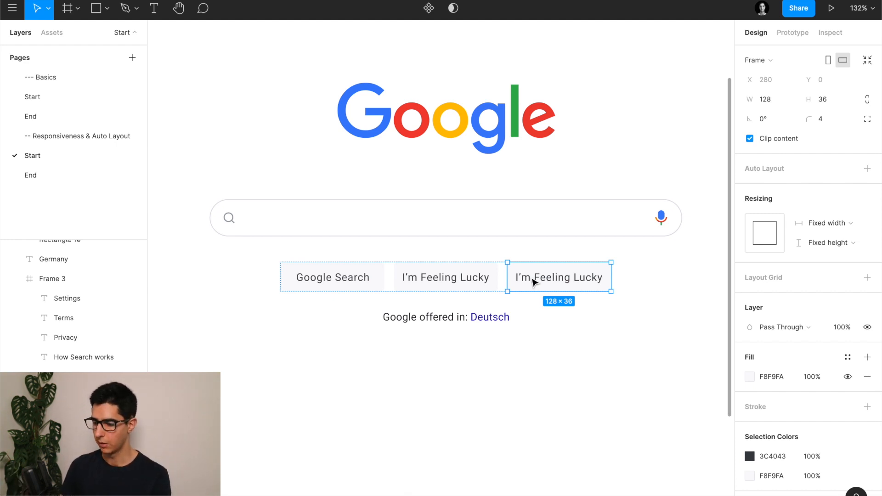
key("ctrl+z")
left_click(598, 295)
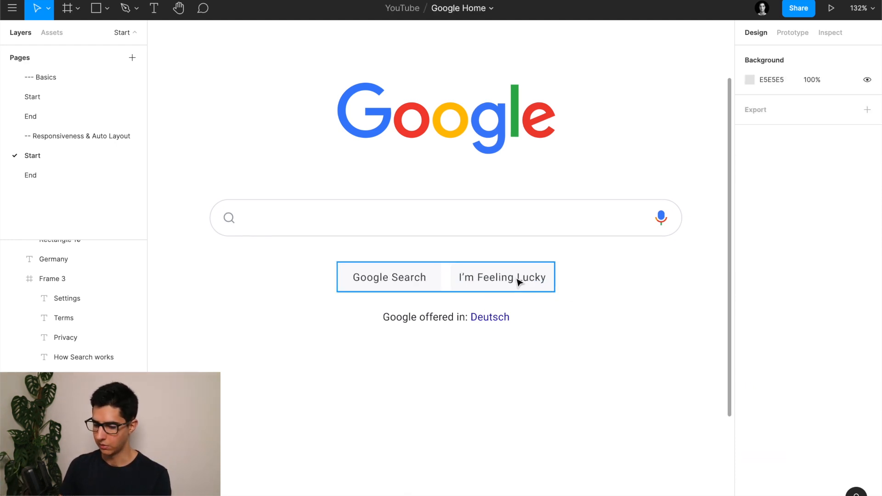
- Examine the spacing and constraints of the logo, search bar, button frame and Google offered in text
left_click(518, 282)
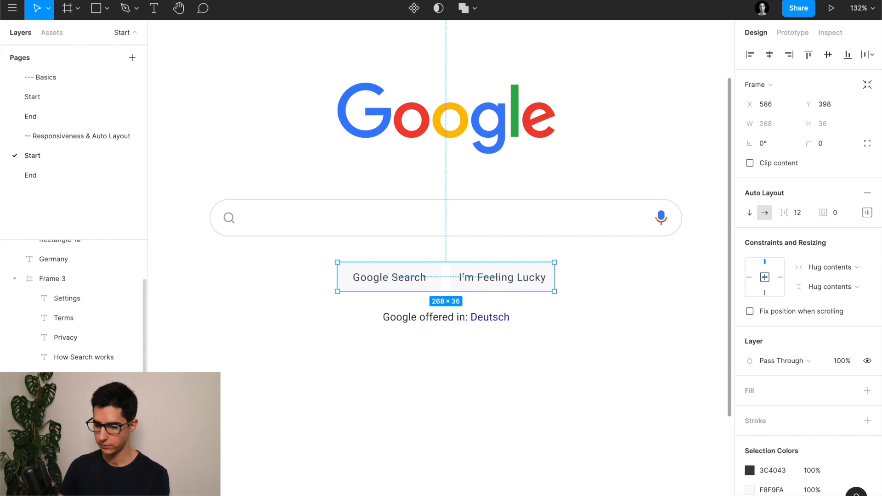
left_click(240, 286)
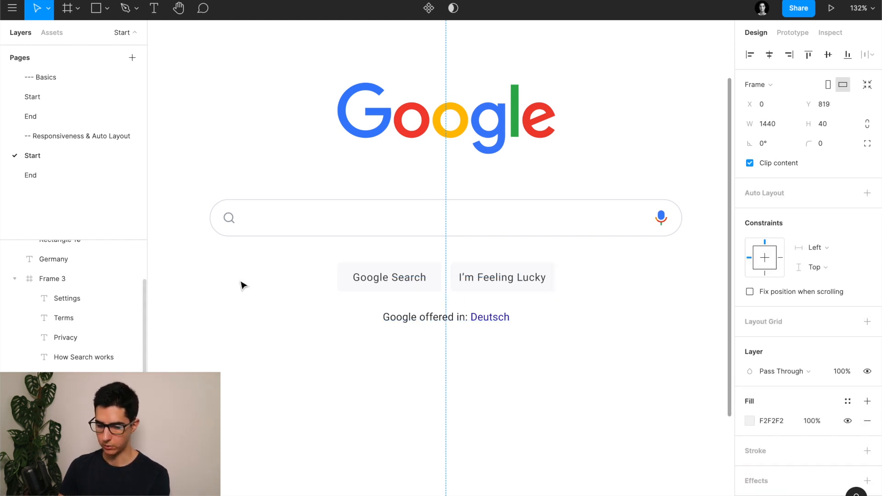
left_click(465, 142)
left_click(393, 224)
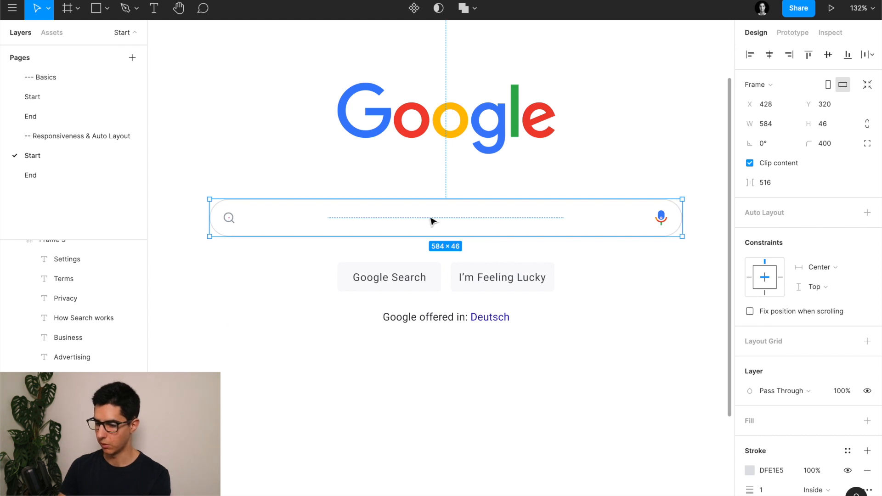
left_click(396, 273)
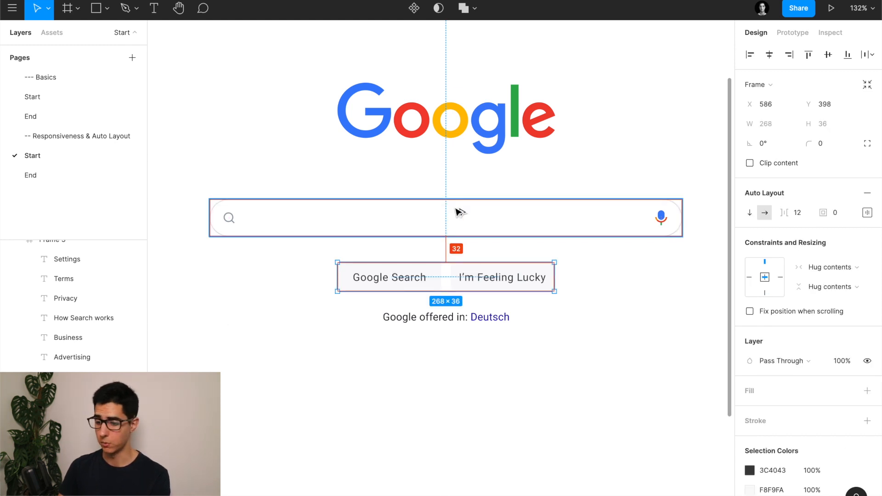
left_click(453, 320)
scroll(393, 321, "down", 5)
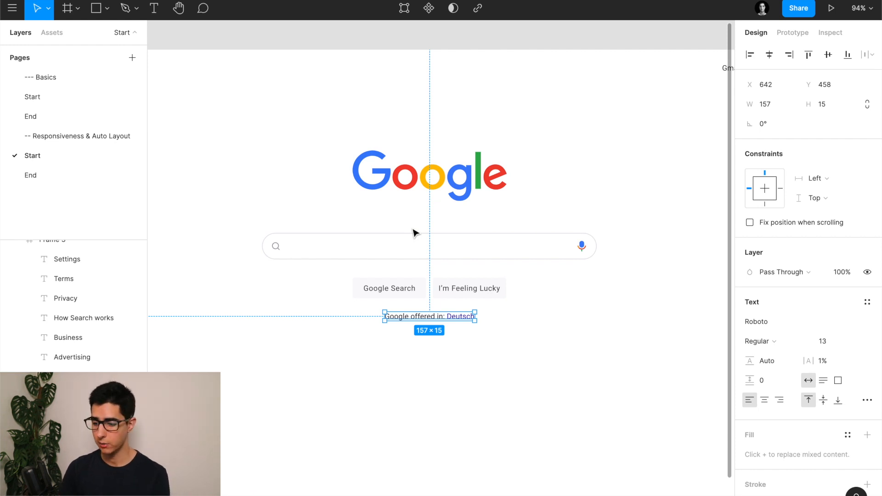
key("alt")
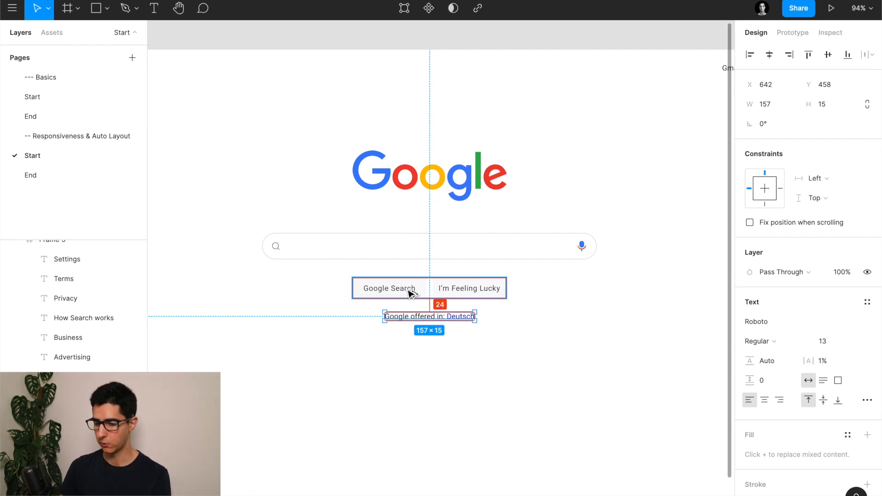
left_click(410, 293)
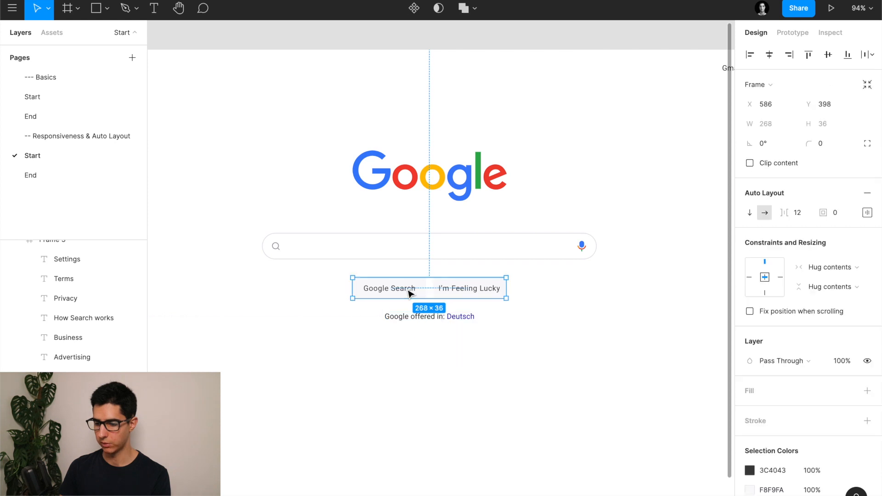
left_click(419, 242)
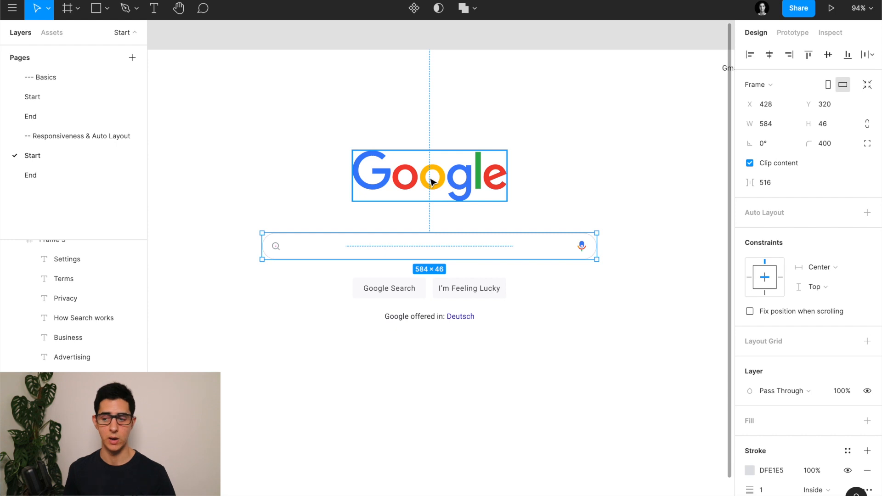
left_click(432, 182)
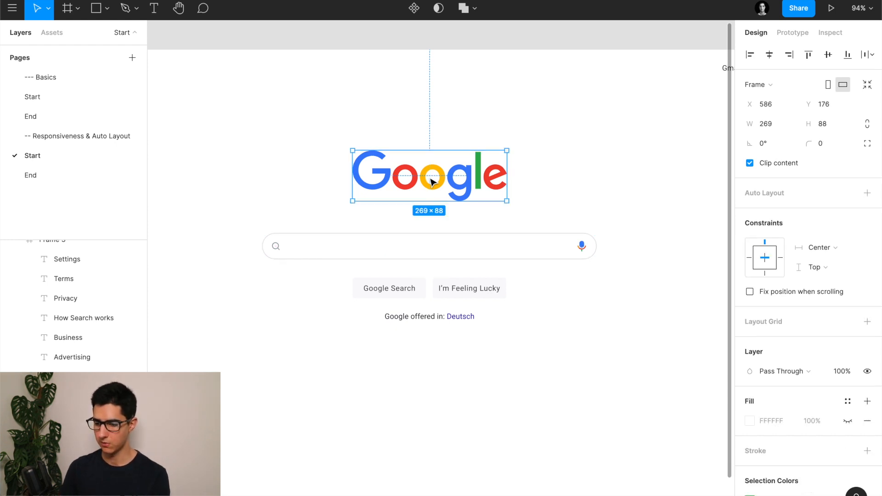
- Wrap the Google logo, search bar, button frame and Google offered in text together in one new frame
left_click(430, 249, "shift")
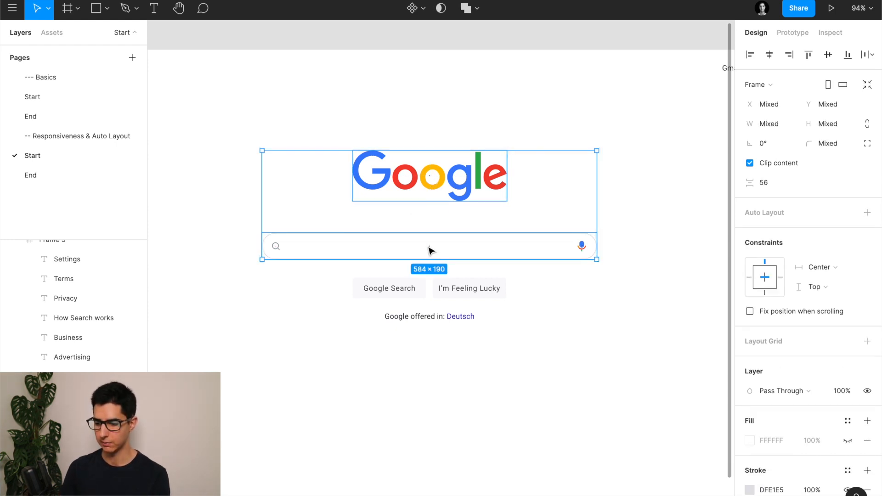
left_click(416, 289, "shift")
left_click(416, 318, "shift")
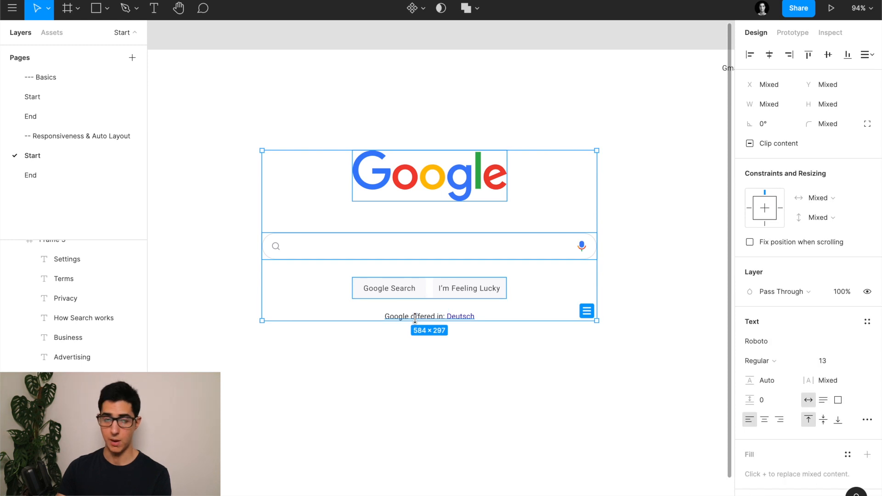
key("ctrl+alt+g")
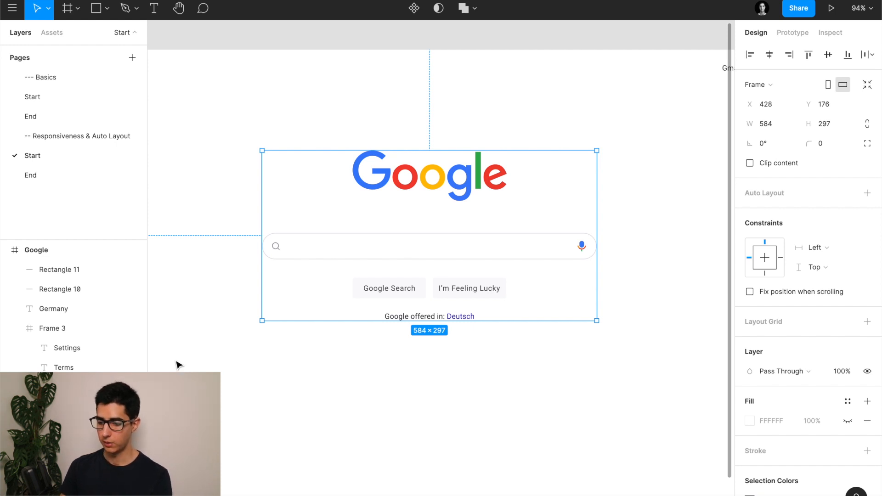
- Try narrowing the Google frame to about 1376 wide to test the wrapped central content, and restore the width
scroll(340, 247, "down", 5)
scroll(339, 244, "left", 1)
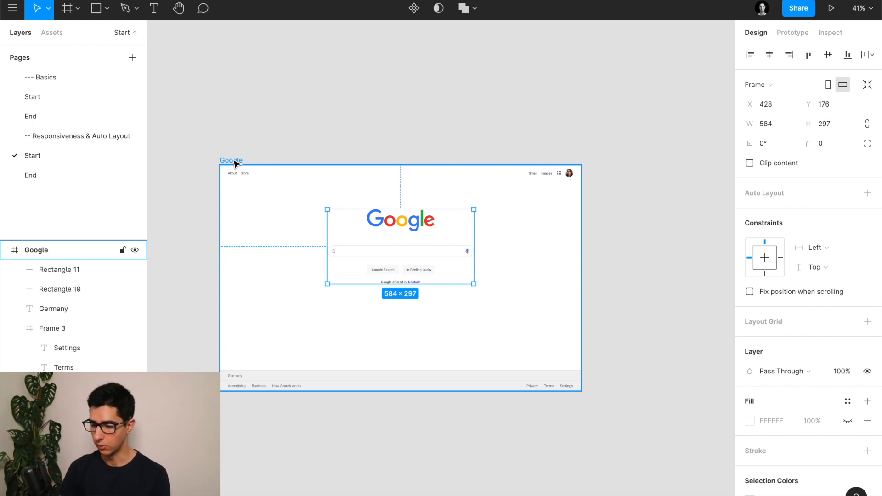
left_click(234, 163)
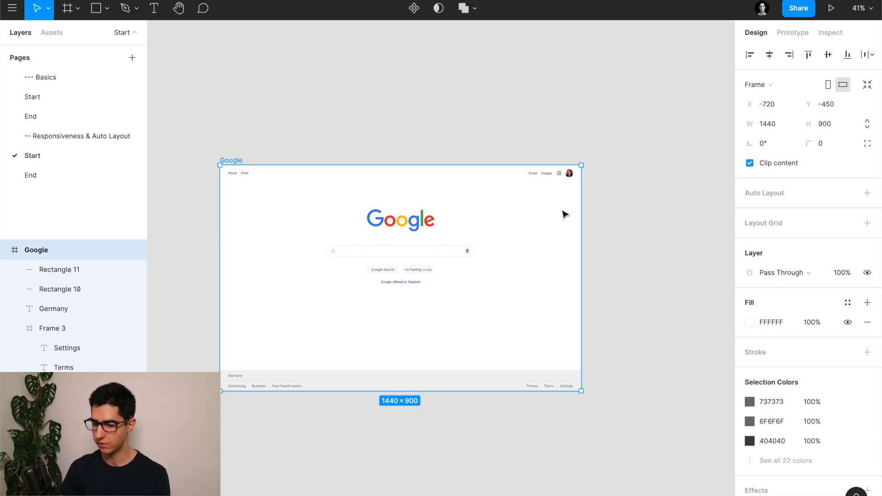
mouse_move(581, 212)
left_mouse_down()
mouse_move(522, 214)
mouse_move(615, 211)
mouse_move(566, 215)
left_mouse_up()
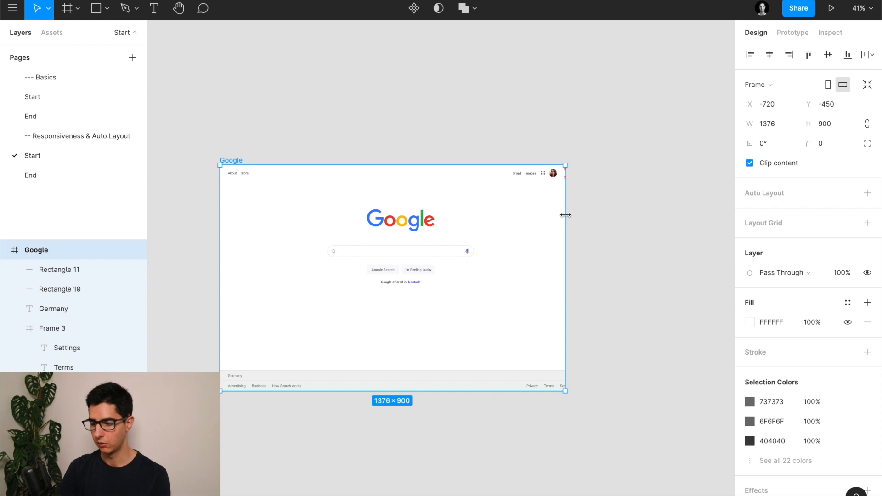
left_click_drag(566, 214, 570, 219)
- Constrain the central content frame horizontally to Center and test it by resizing the Google frame
left_click(431, 250)
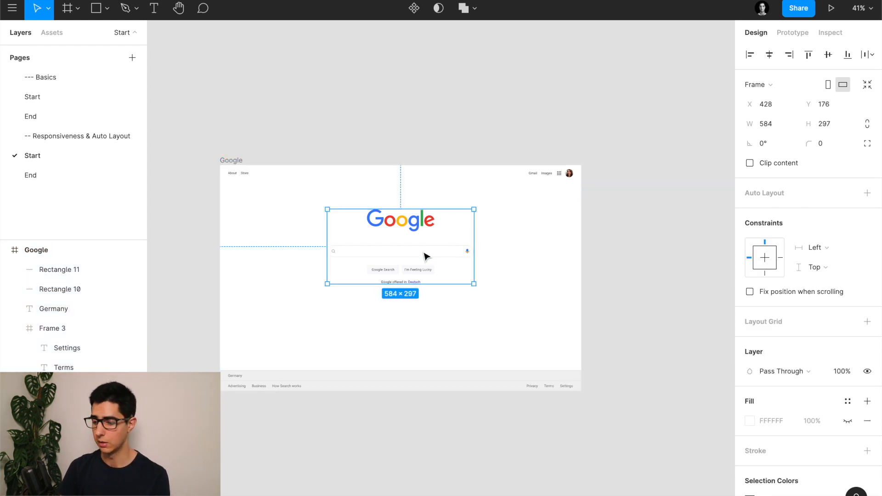
left_click(773, 259)
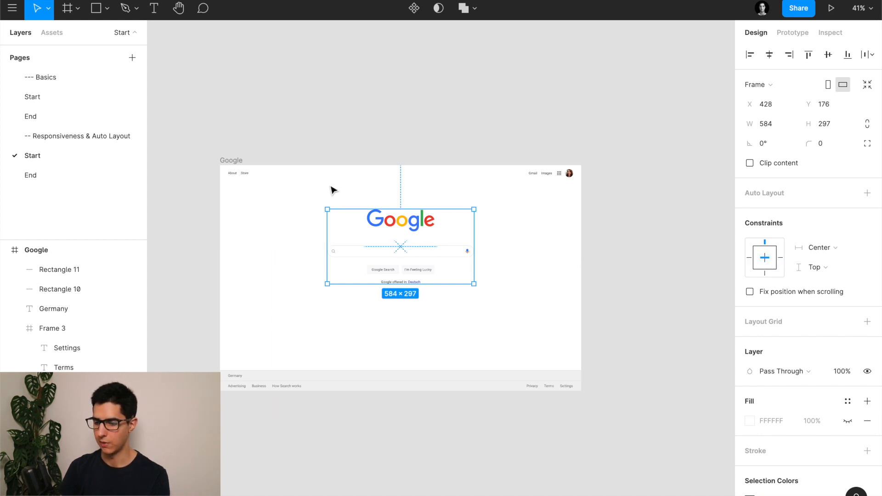
left_click(239, 160)
mouse_move(578, 245)
left_mouse_down()
mouse_move(469, 244)
mouse_move(587, 244)
mouse_move(464, 244)
mouse_move(582, 243)
left_mouse_up()
left_click(442, 134)
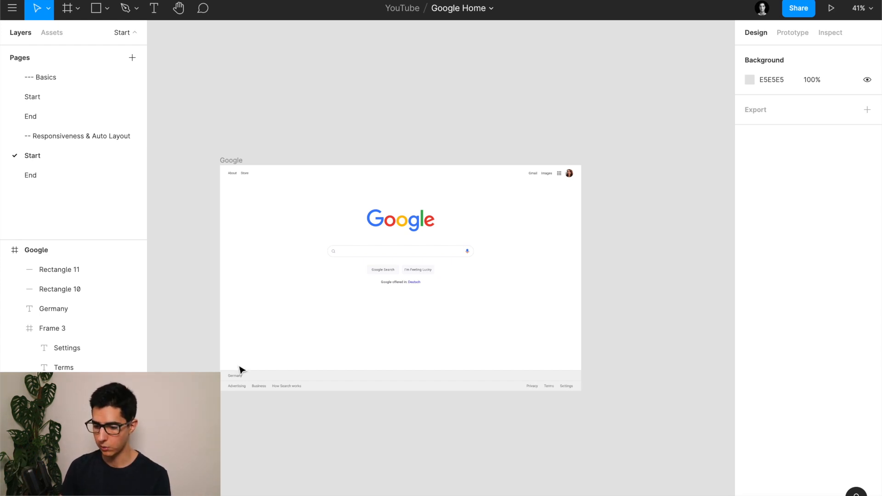
- Nest the Germany text layer inside the Footer Row 1 frame
scroll(232, 416, "up", 10)
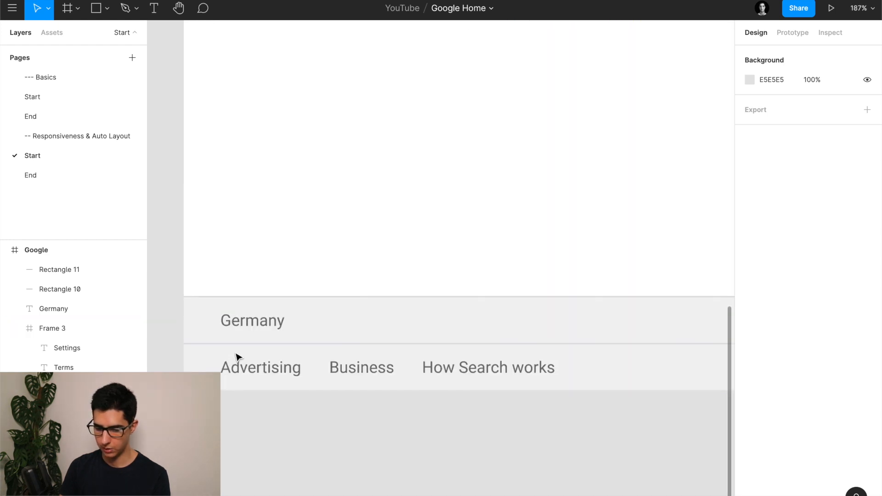
left_click(197, 325)
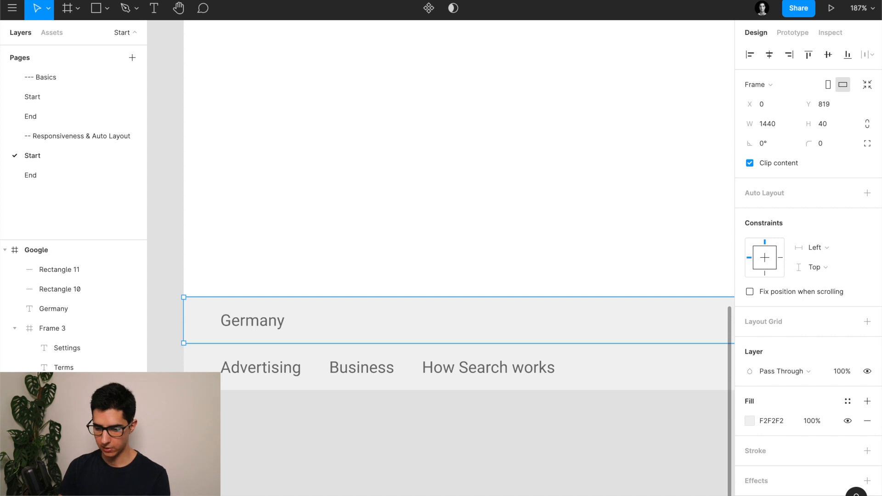
left_click(15, 330)
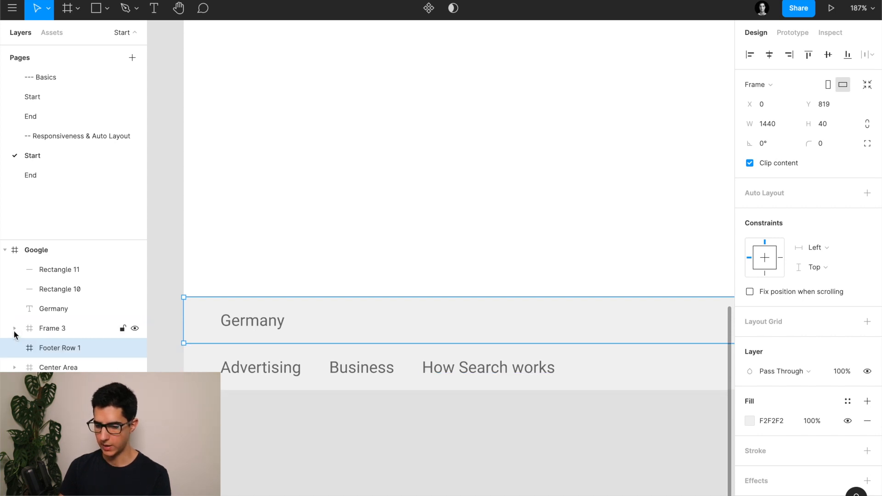
left_click(65, 311)
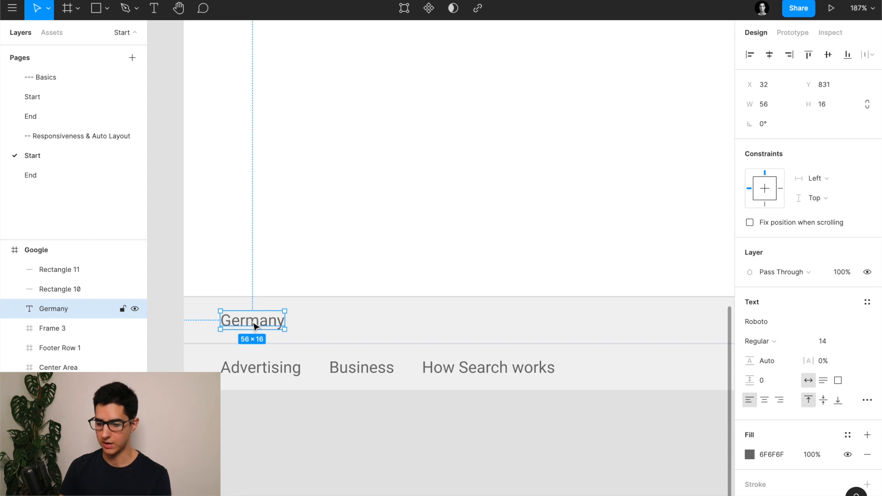
left_click_drag(55, 311, 68, 349)
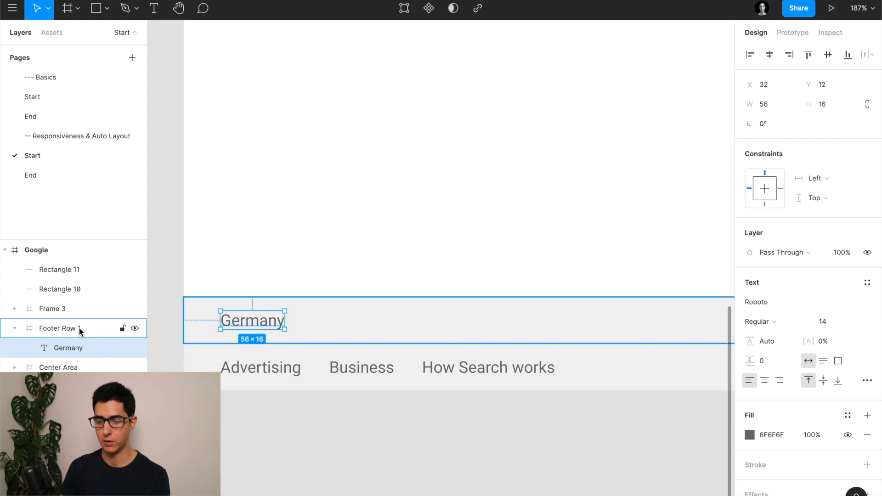
left_click(79, 329)
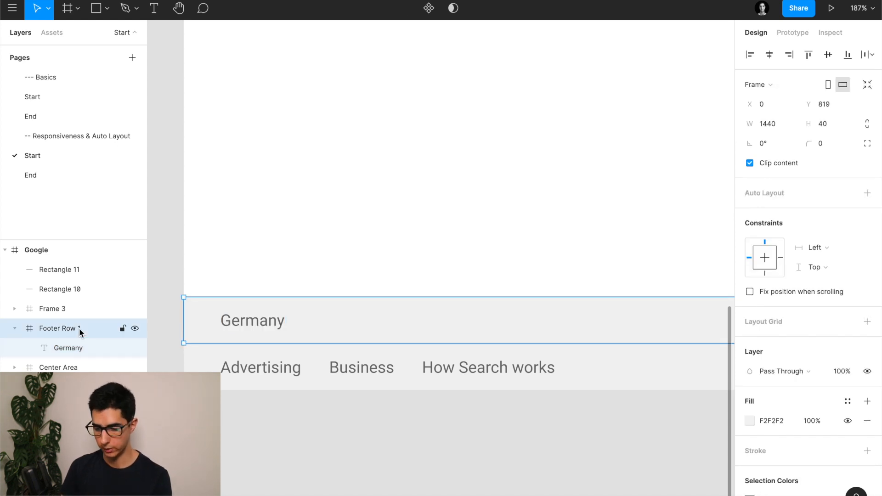
left_click(264, 271)
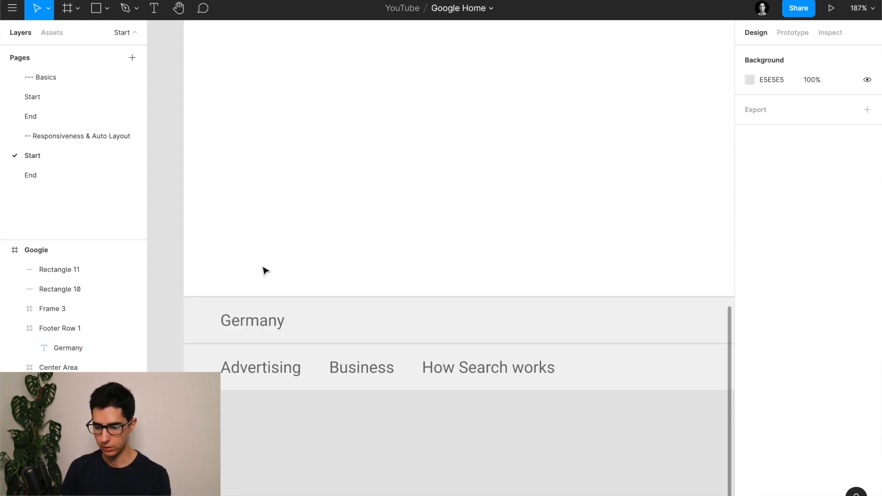
- Set the vertical constraint of the Germany text in the upper footer row to Center
left_click(234, 337)
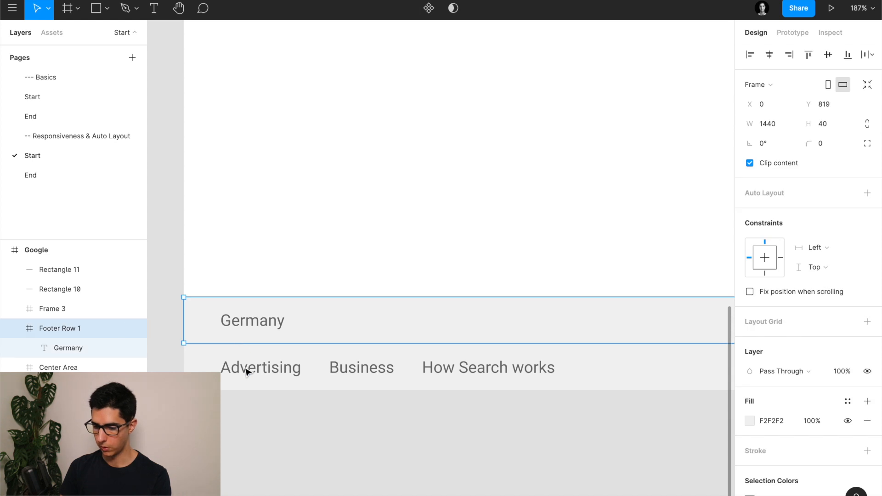
left_click(256, 322)
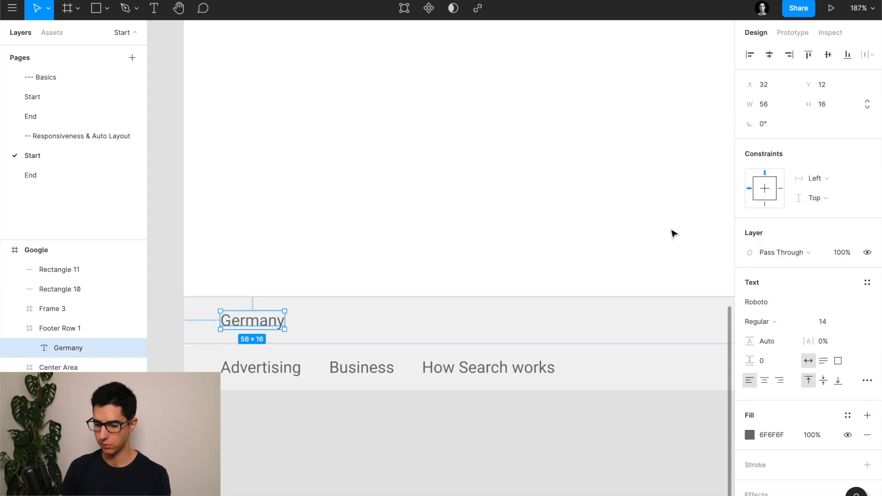
left_click(765, 198)
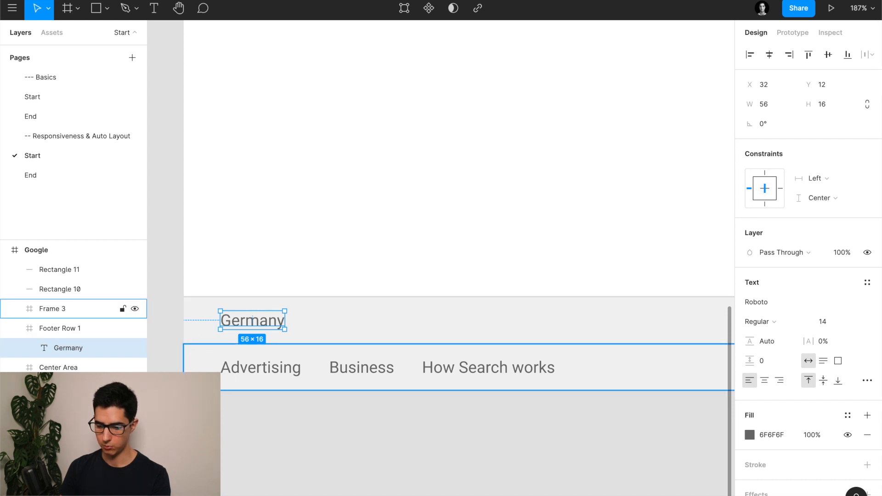
- Combine the Advertising, Business and How Search works links in one horizontal auto layout frame with 24 spacing
left_click(232, 370)
left_click(232, 370)
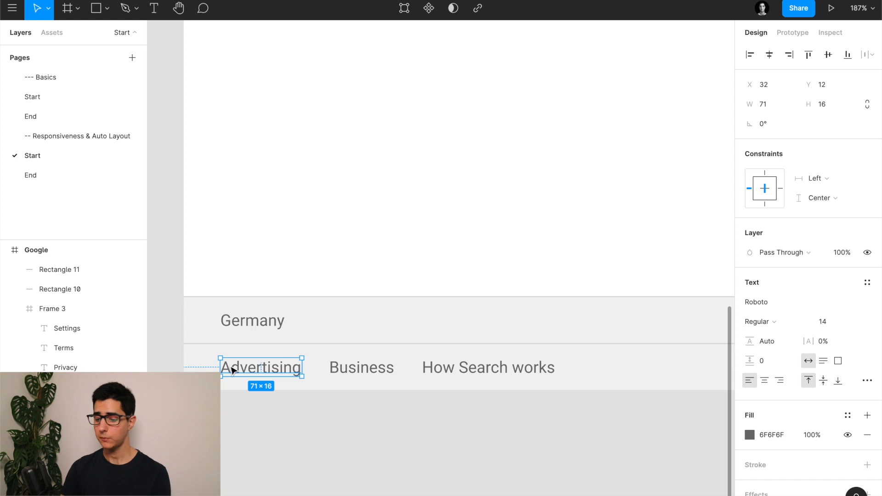
left_click(356, 368, "shift")
left_click(482, 368, "shift")
key("shift+a")
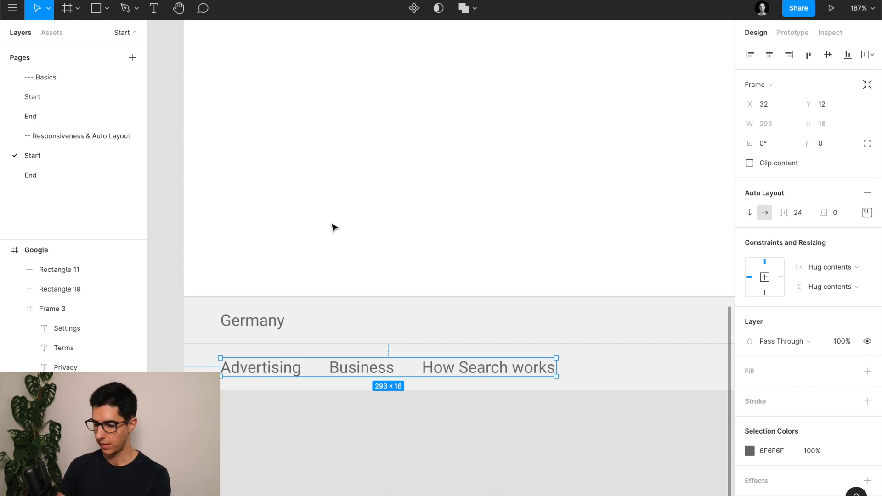
- Combine the Privacy, Terms and Settings footer links in one horizontal auto layout frame with 24 spacing
scroll(331, 228, "down", 5, "ctrl")
scroll(374, 247, "right", 4)
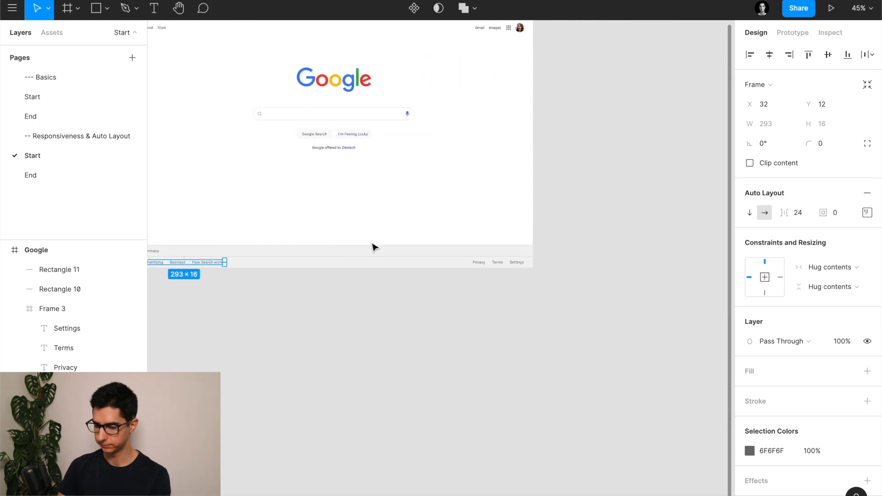
scroll(487, 252, "up", 5, "ctrl")
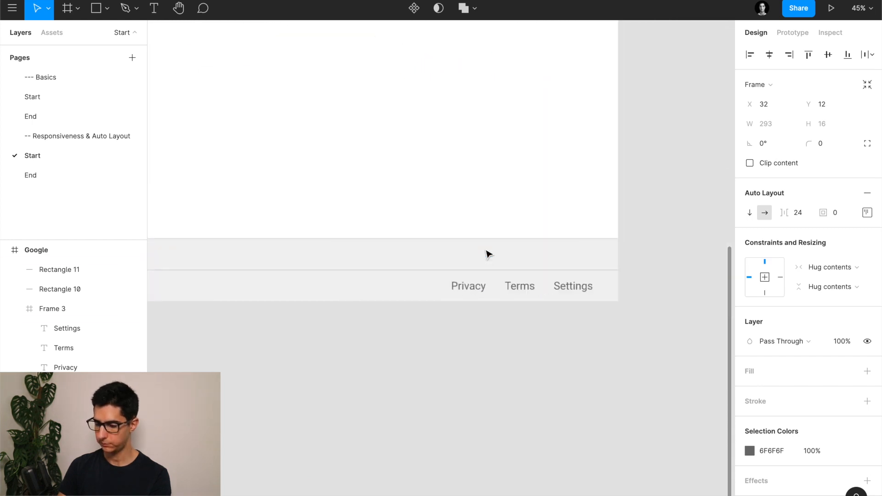
left_click(471, 290)
left_click(520, 287, "shift")
left_click(575, 287, "shift")
key("shift+a")
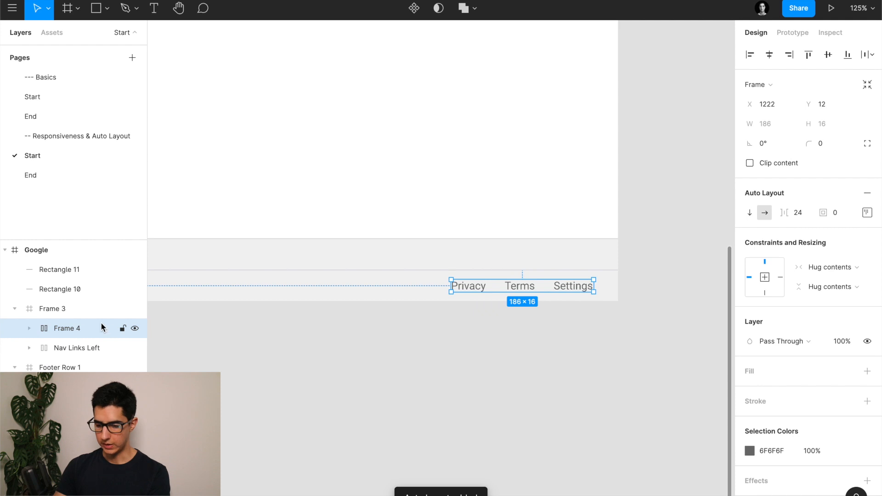
- Rename the Privacy, Terms and Settings frame to Nav Links Right and constrain it to Right horizontally and Center vertically
double_click(84, 329)
type("Nav Links R")
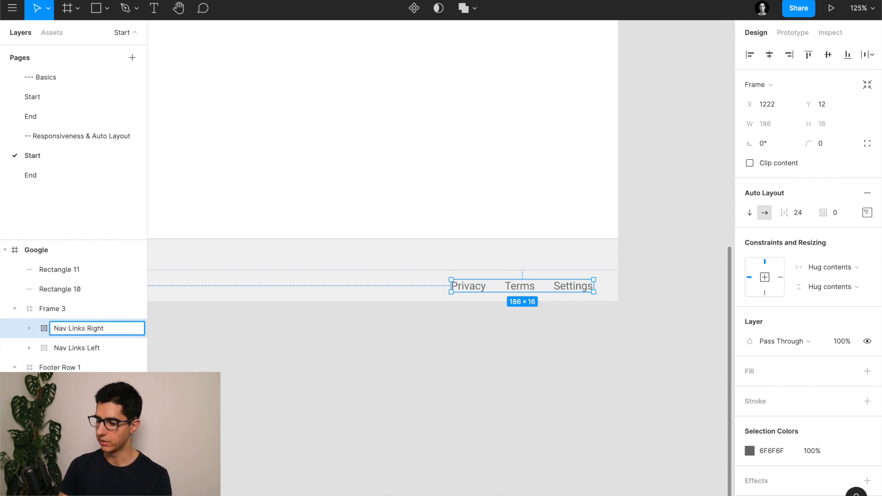
type("ight")
key("Return")
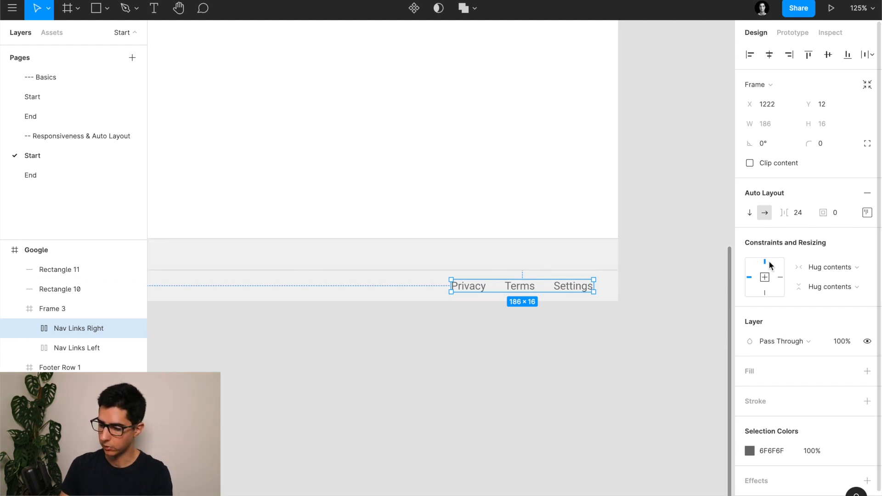
left_click(780, 277)
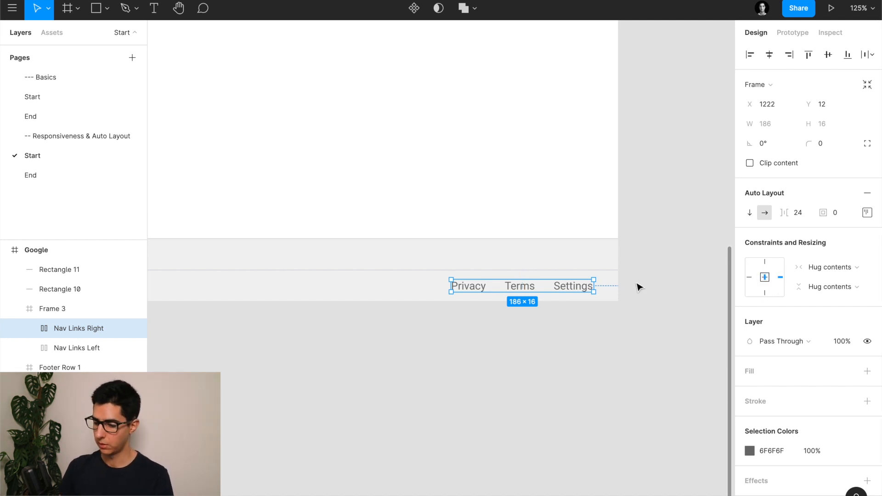
- Set the horizontal constraint of both footer rows and their two divider lines to Left and right
left_click(368, 290)
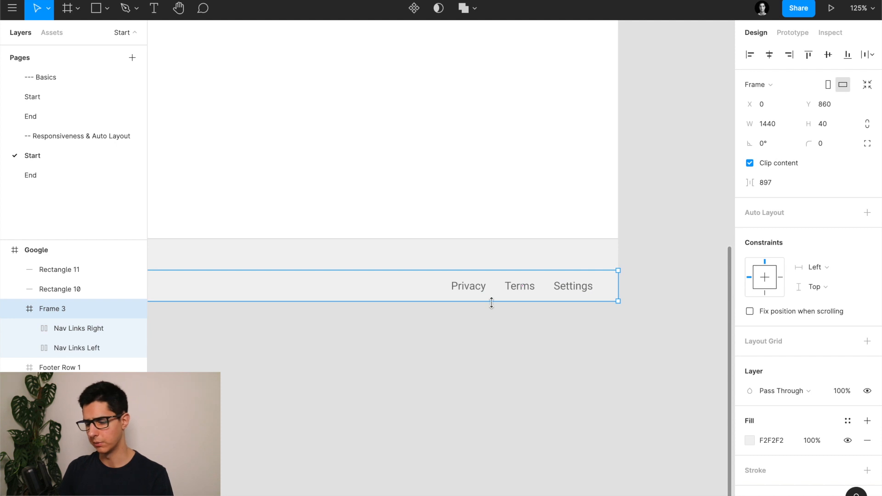
scroll(423, 344, "down", 5)
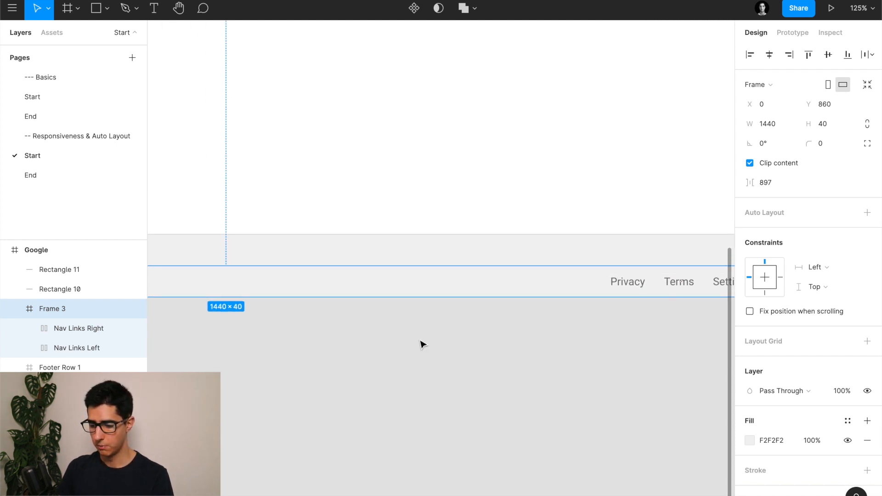
scroll(423, 346, "left", 6)
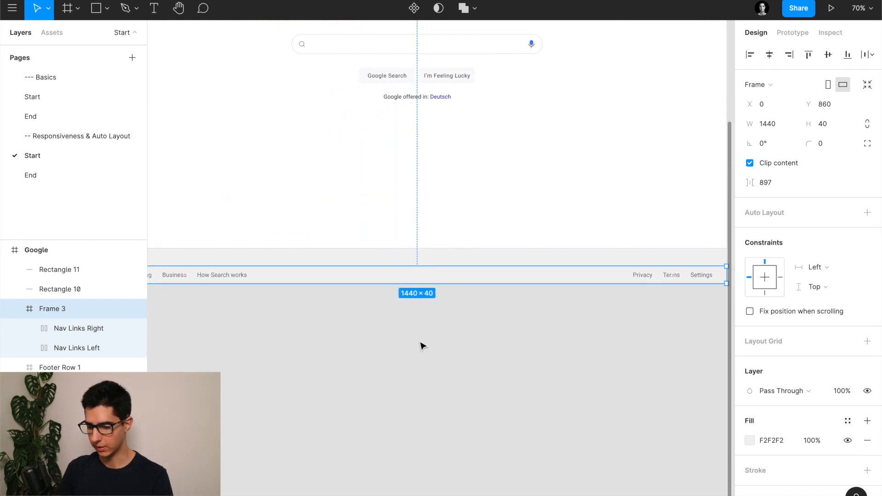
scroll(423, 344, "up", 1)
scroll(423, 345, "left", 1)
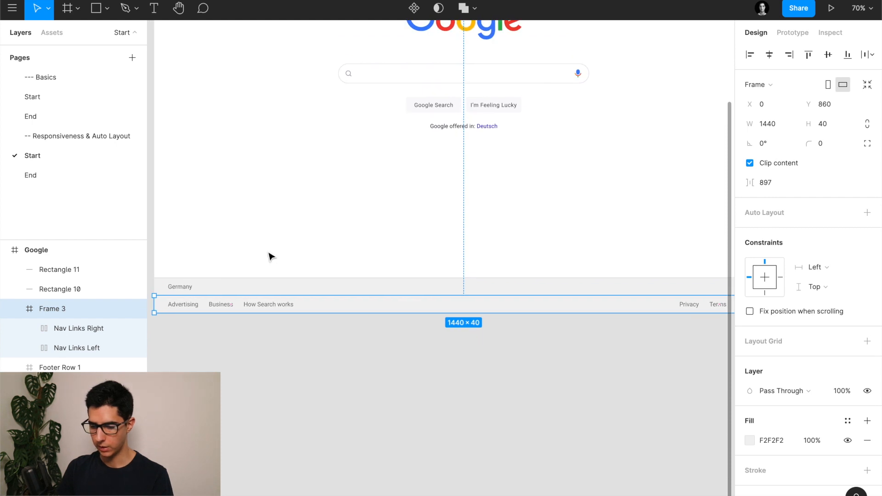
left_click(259, 347)
scroll(256, 344, "left", 2)
left_click_drag(182, 267, 294, 354)
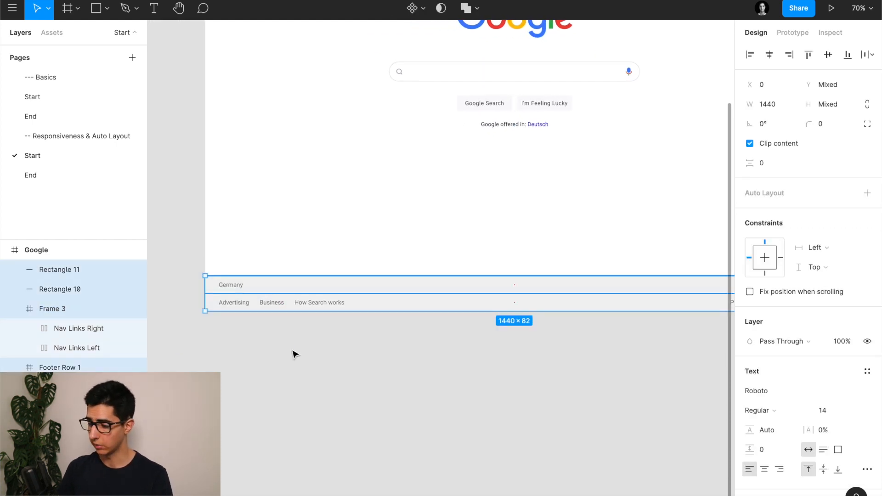
left_click(826, 247)
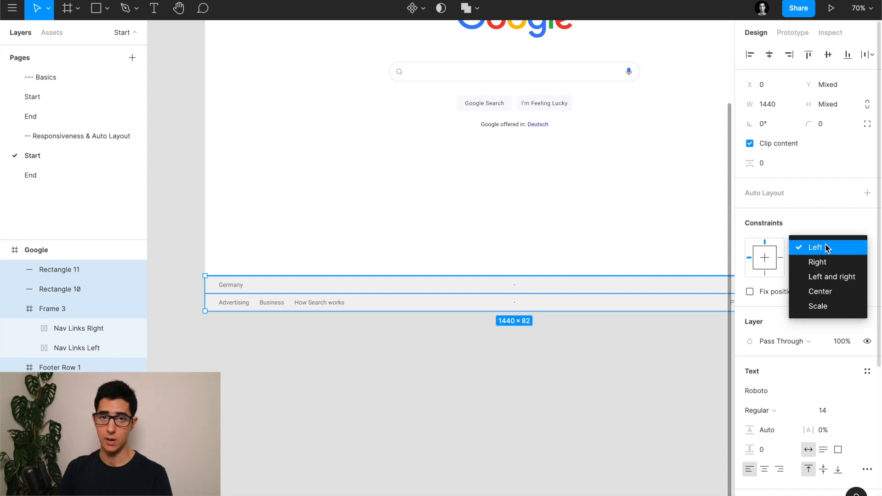
left_click(827, 282)
- Try resizing the Google frame horizontally to test how the footer rows and dividers respond
scroll(545, 295, "down", 5)
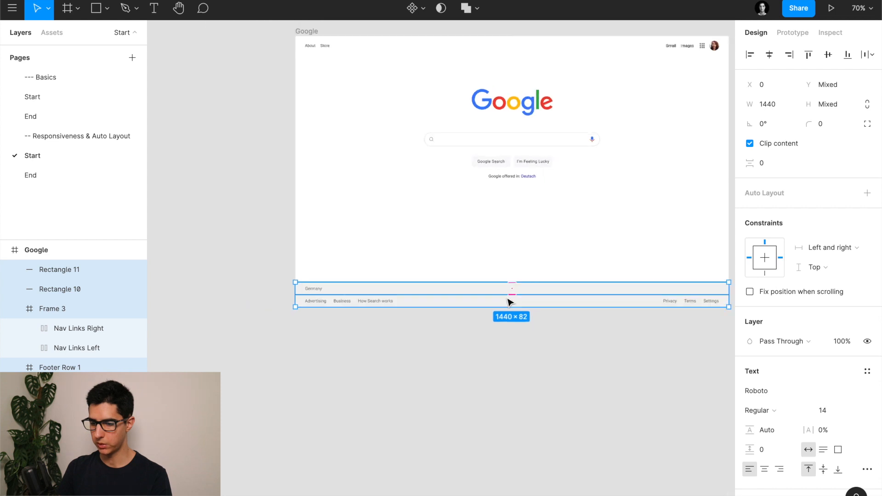
scroll(508, 301, "up", 1)
left_click(293, 85)
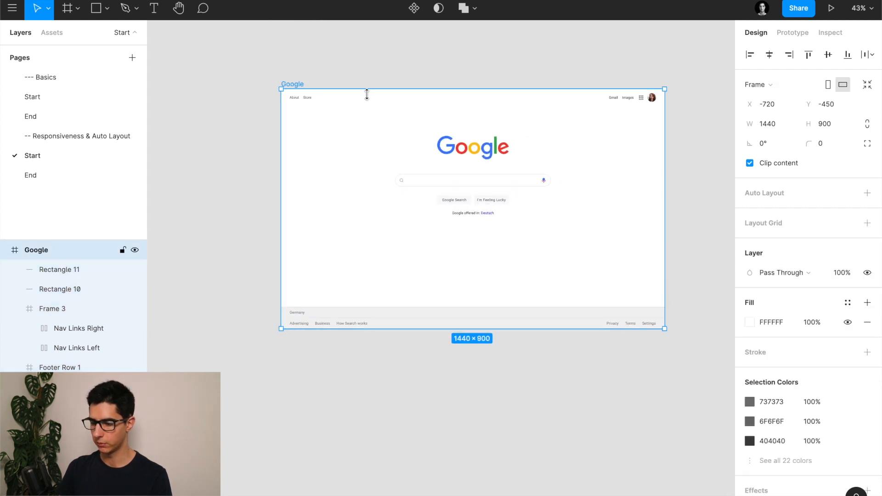
mouse_move(667, 168)
left_mouse_down()
mouse_move(542, 166)
mouse_move(675, 167)
mouse_move(521, 173)
mouse_move(668, 170)
left_mouse_up()
- Rename Frame 3, which holds the lower row of footer links, as Footer Row 2
left_click(64, 311)
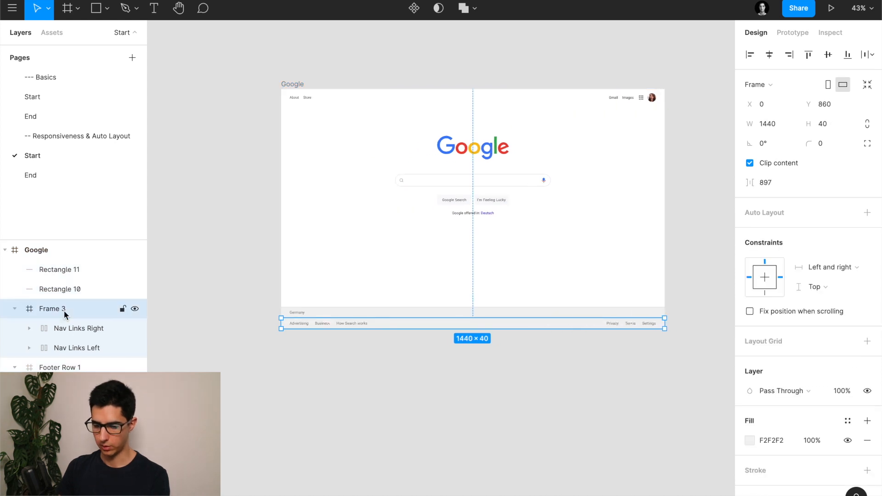
double_click(60, 310)
type("Footer R")
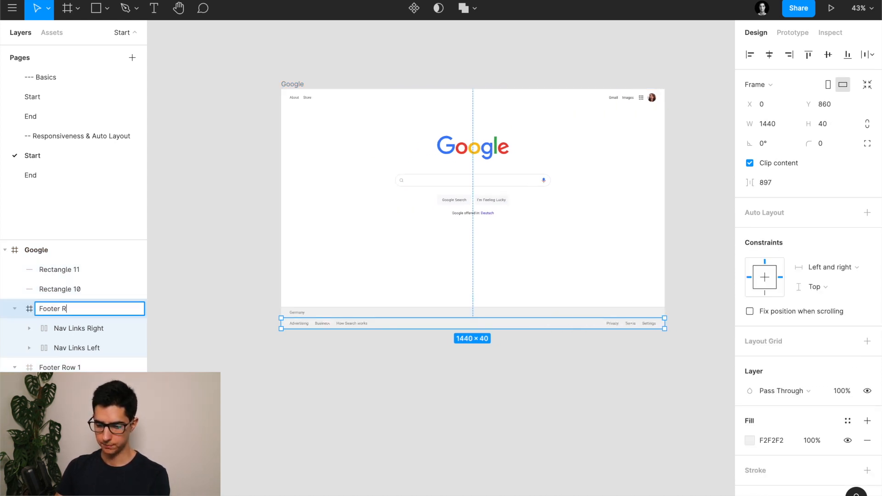
type("ow 2")
key("Return")
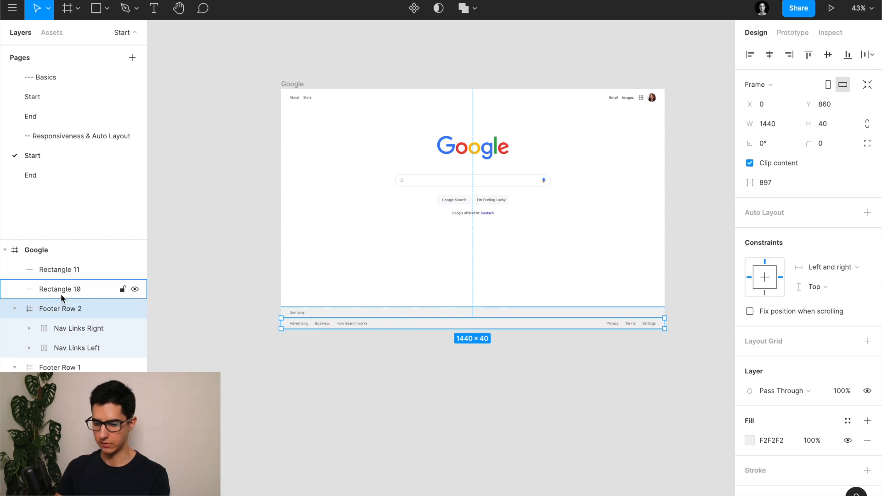
- Rename both footer line layers, Rectangle 10 and Rectangle 11, as Divider
double_click(57, 296)
type("Divider")
double_click(62, 274)
type("Divider")
key("Return")
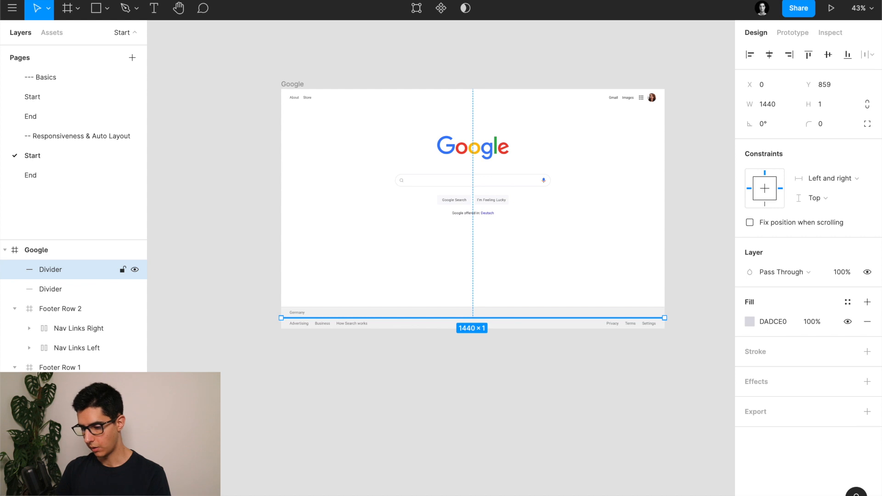
- Combine both footer rows and their dividers in one vertical auto layout frame and rename it Footer
left_click(276, 331)
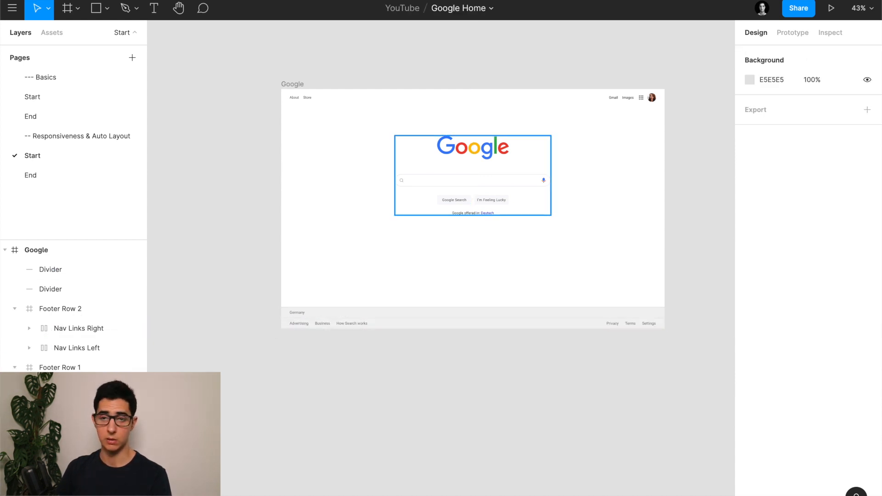
left_click_drag(249, 279, 408, 411)
key("shift+2")
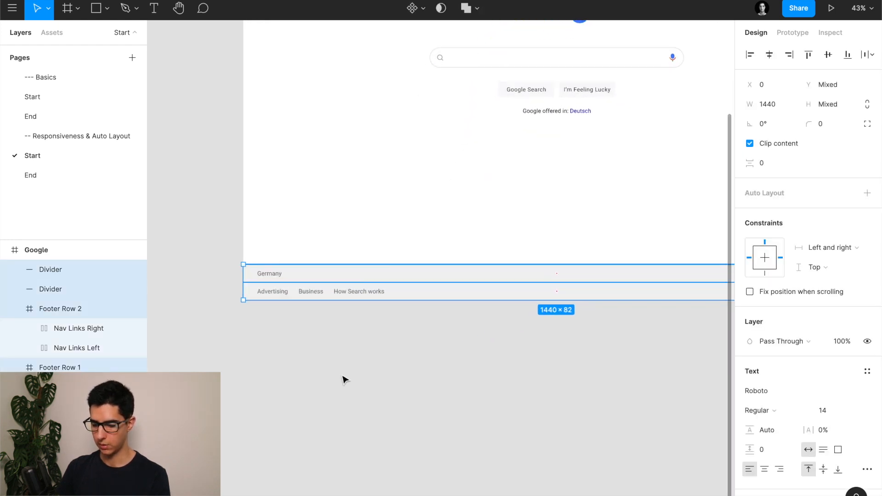
scroll(288, 321, "up", 10, "ctrl")
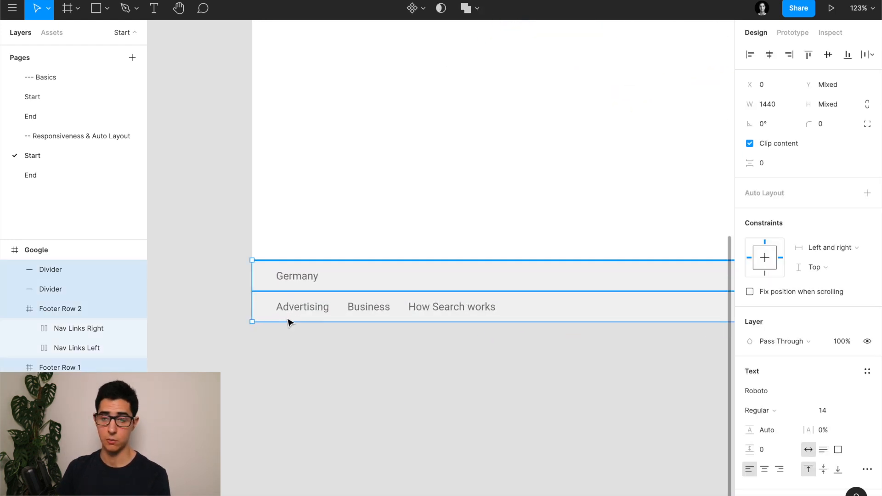
key("shift+a")
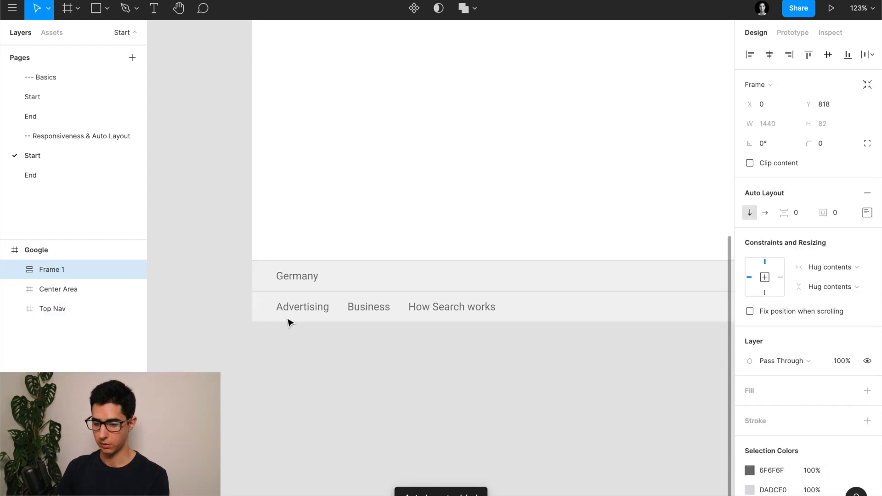
double_click(72, 271)
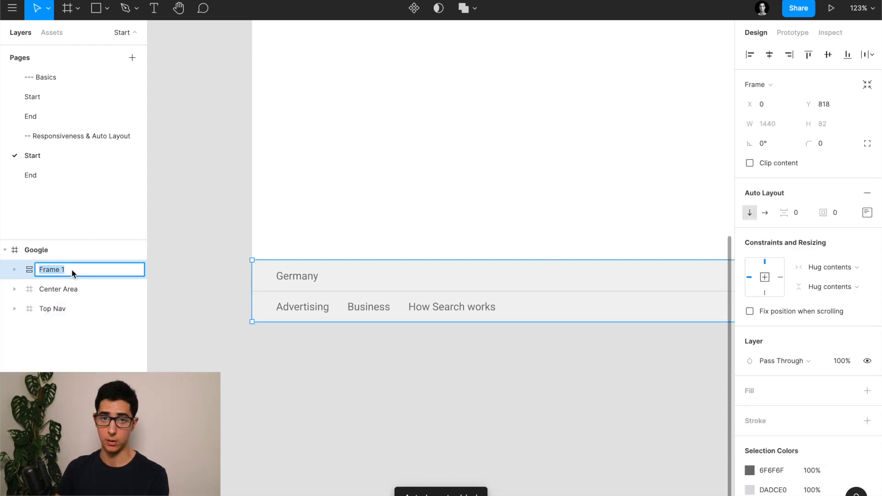
type("Footer")
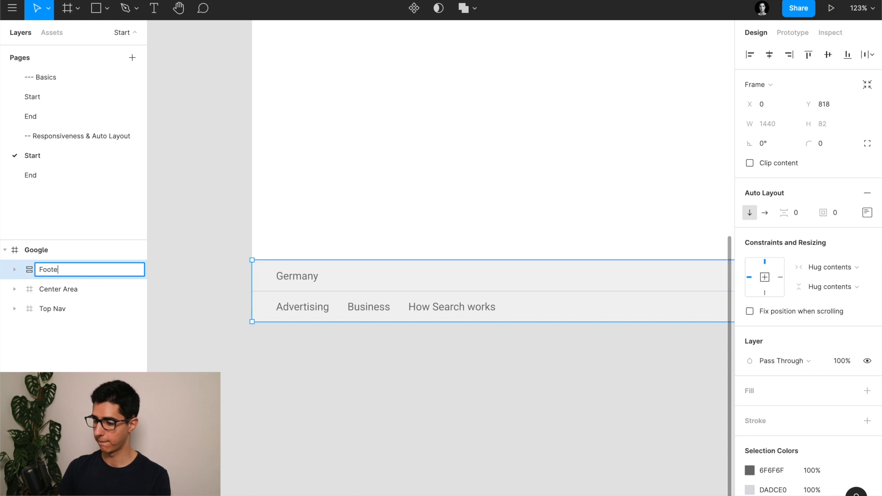
key("Return")
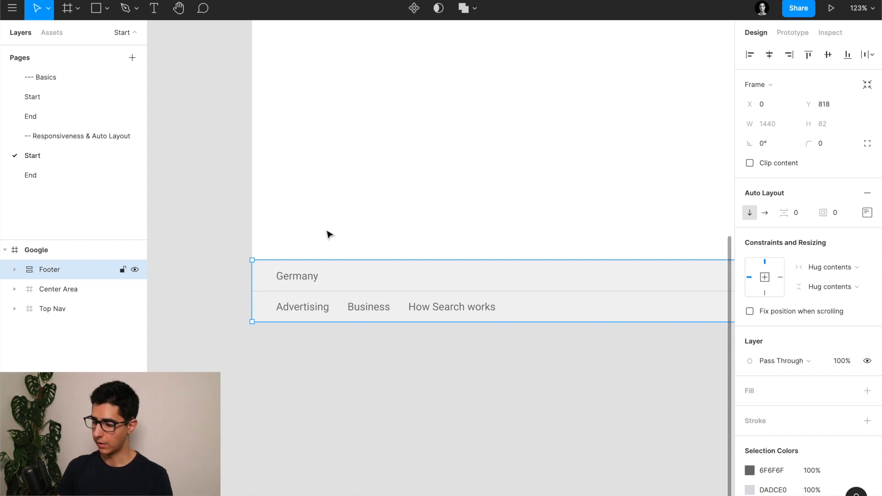
left_click(848, 269)
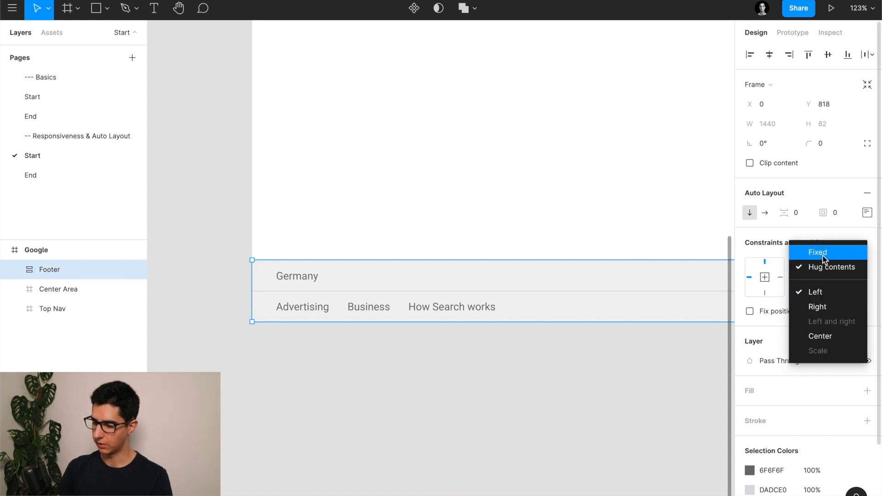
left_click(469, 385)
left_click(317, 278)
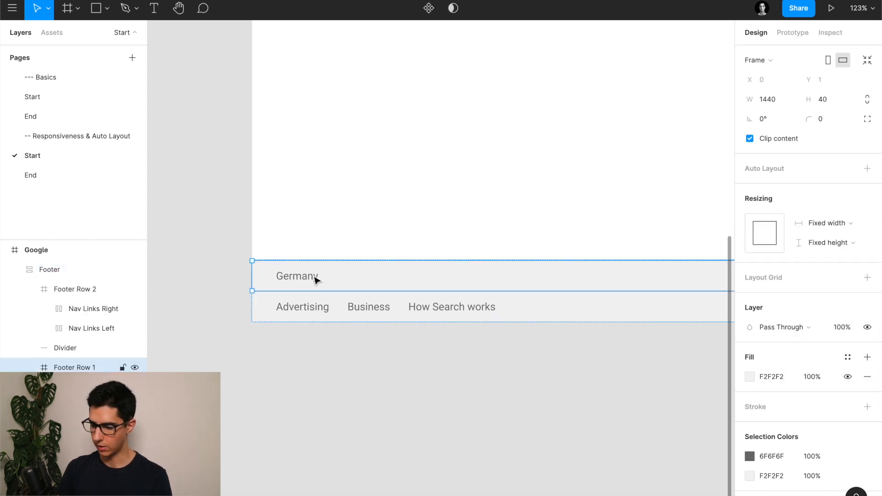
left_click(233, 278)
scroll(266, 278, "up", 5)
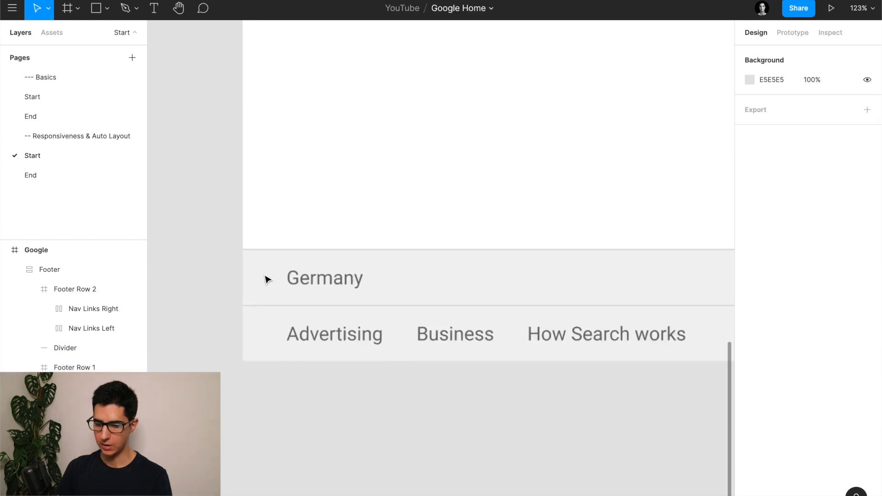
- Set the horizontal resizing of Footer Row 1, Footer Row 2 and both dividers to Fill container
left_click(311, 286)
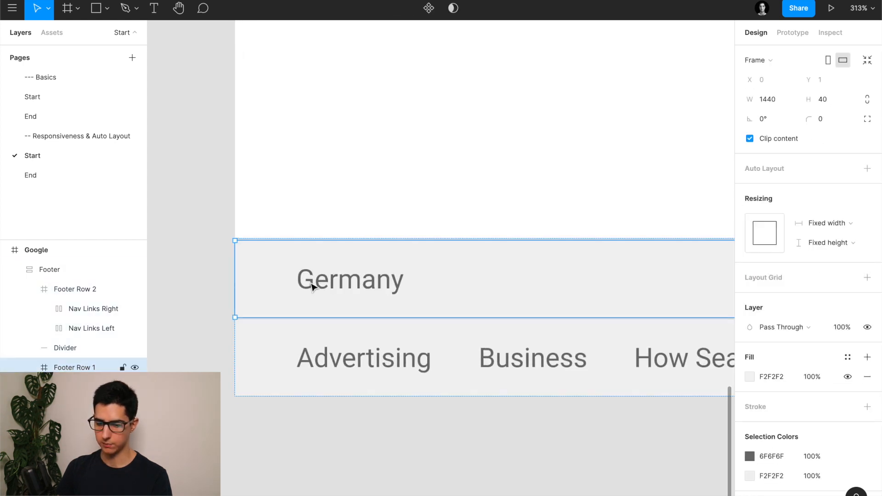
left_click(30, 290)
left_click(63, 292)
left_click(30, 328)
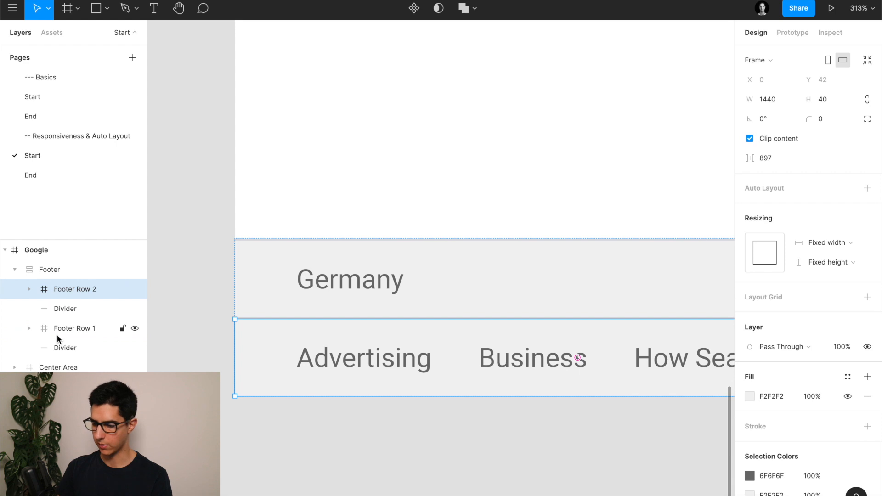
left_click(63, 348, "shift")
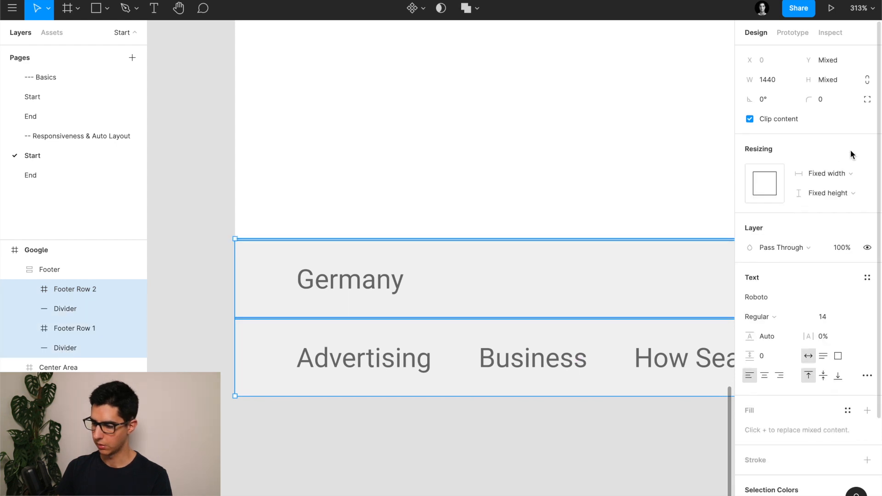
left_click(847, 173)
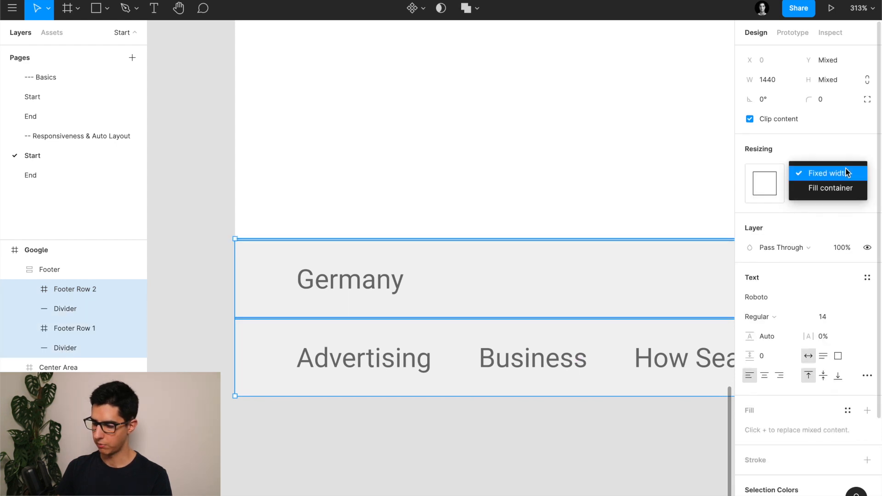
left_click(834, 190)
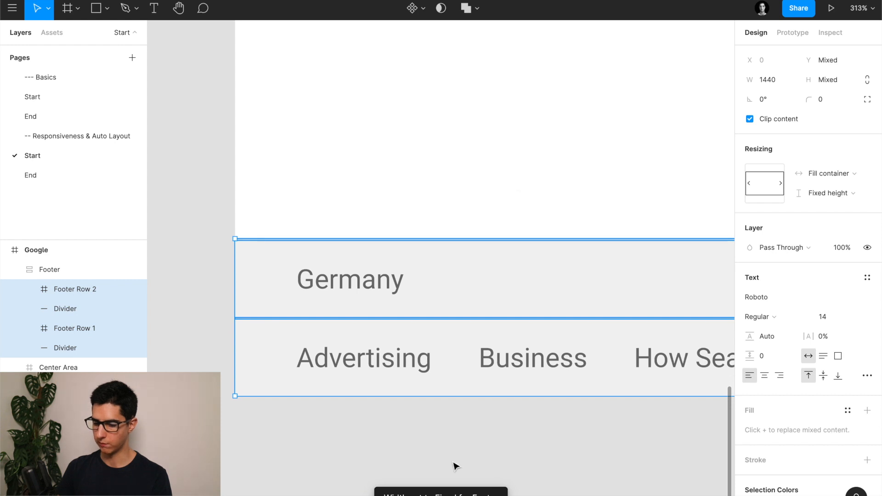
- Constrain the Footer frame to Left and right horizontally and Bottom vertically
scroll(399, 438, "down", 5)
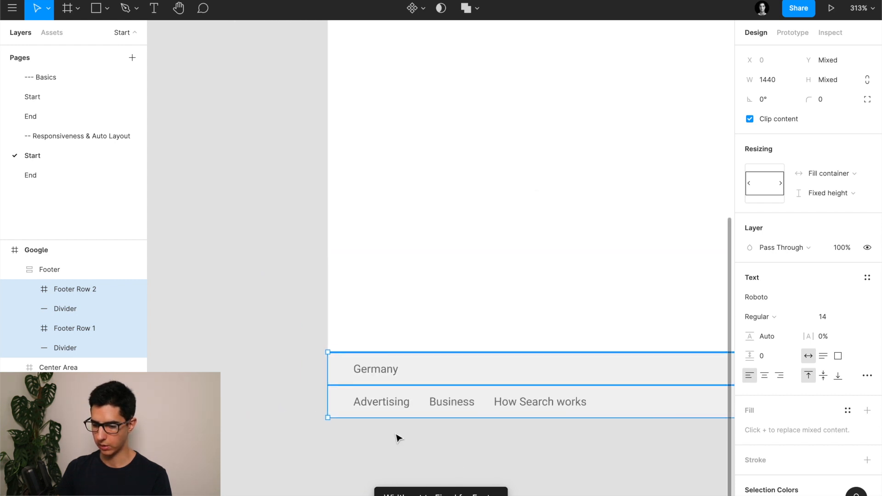
left_click(94, 271)
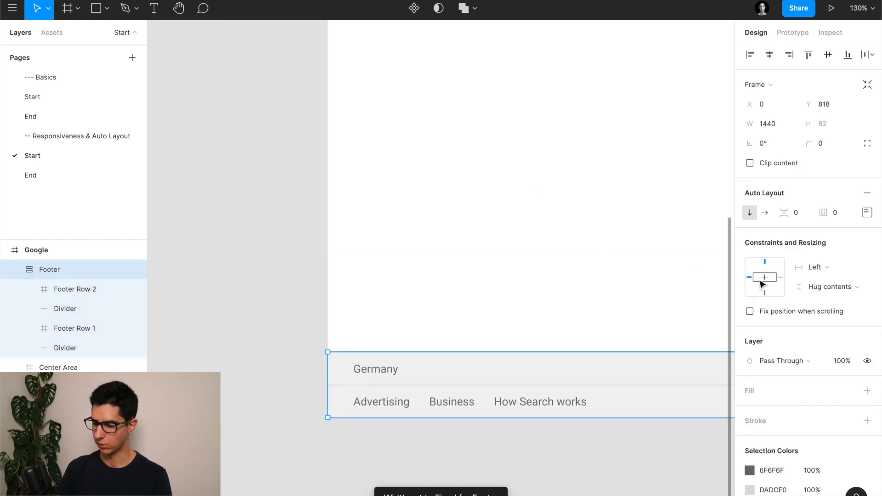
left_click(817, 267)
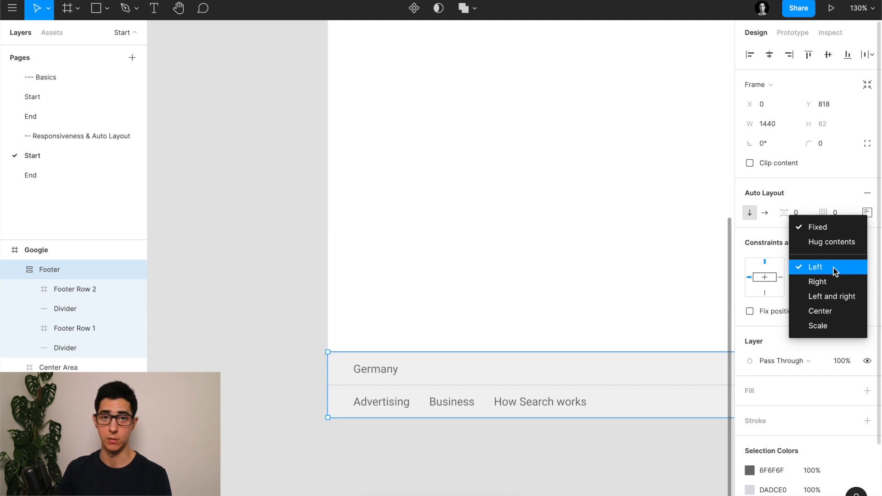
left_click(835, 300)
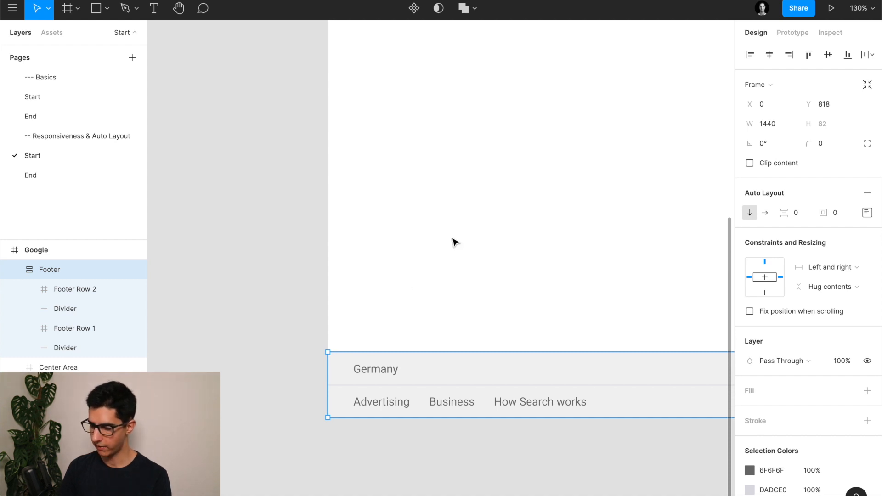
scroll(453, 242, "right", 3)
scroll(455, 242, "down", 3)
scroll(453, 242, "right", 2)
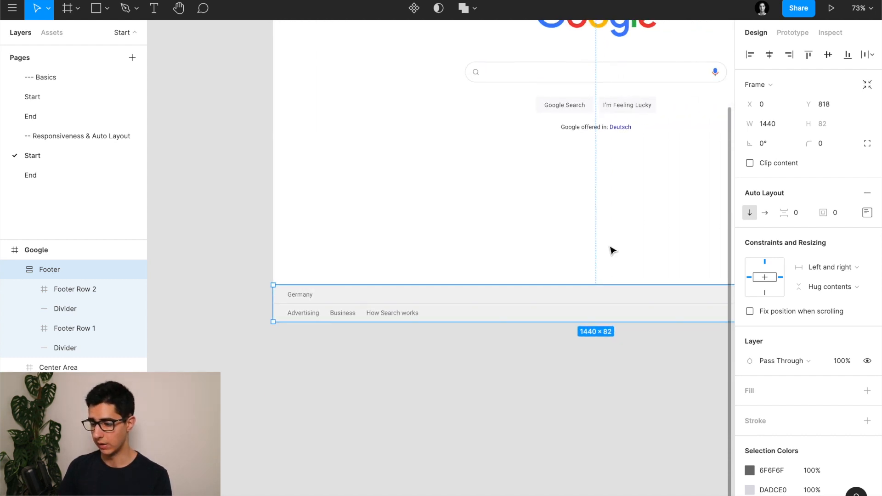
left_click(765, 293)
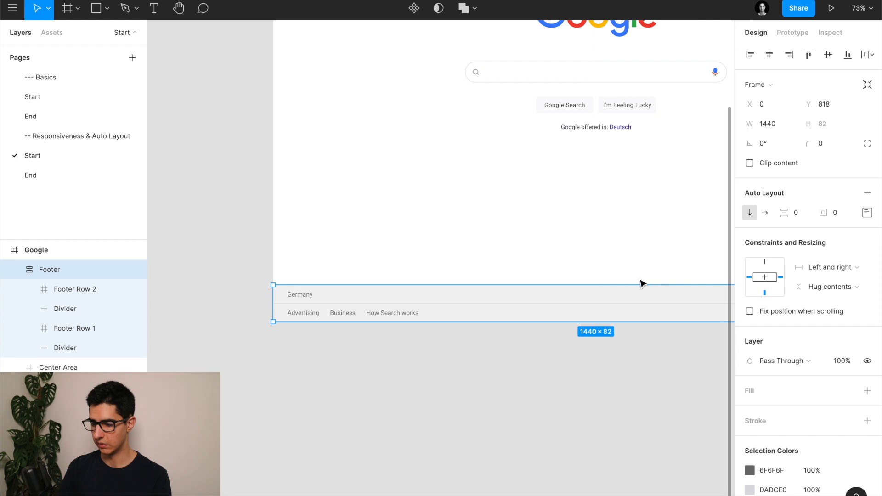
- Shorten the Google frame from its lower edge to test the footer's constraints, and undo the resize
scroll(640, 281, "right", 2)
scroll(643, 284, "down", 1)
scroll(642, 282, "down", 2)
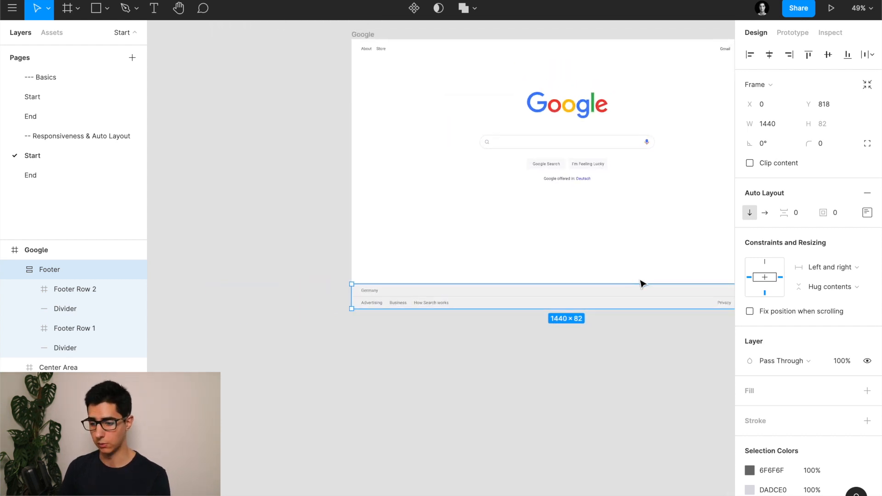
left_click(285, 250)
scroll(285, 250, "up", 3)
scroll(285, 250, "right", 3)
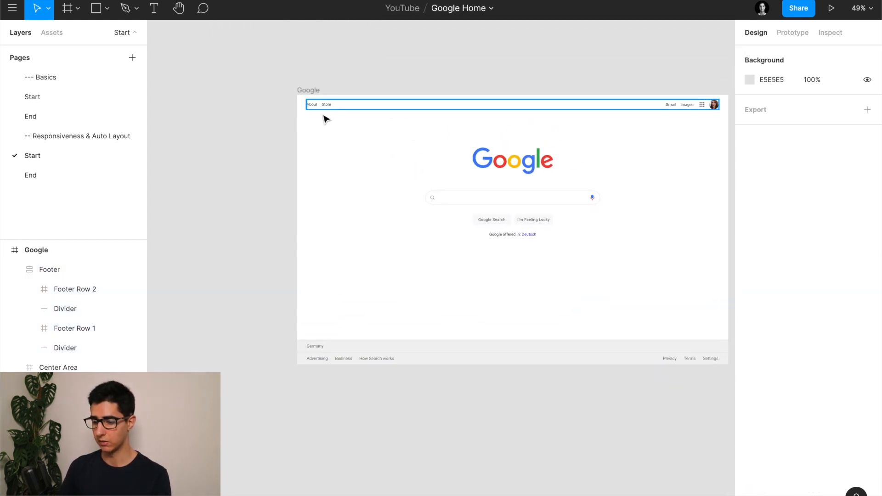
left_click(311, 90)
scroll(321, 106, "right", 2)
scroll(321, 106, "down", 1)
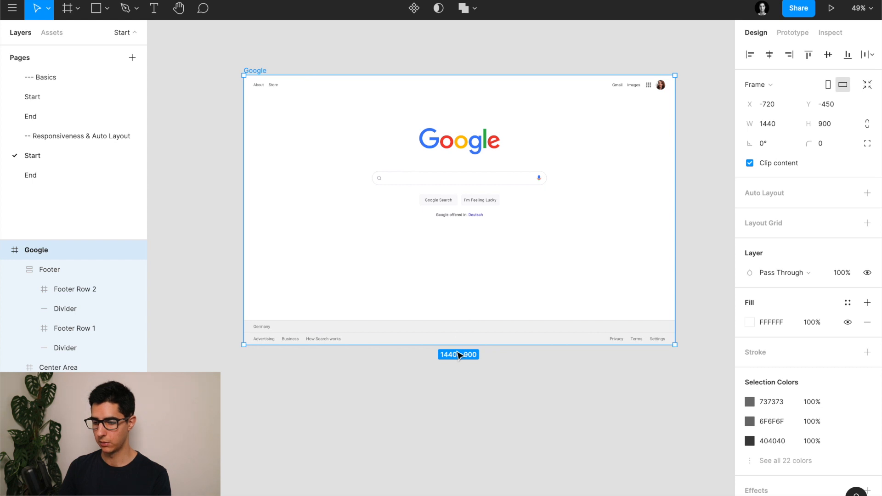
key("Escape")
left_click(256, 73)
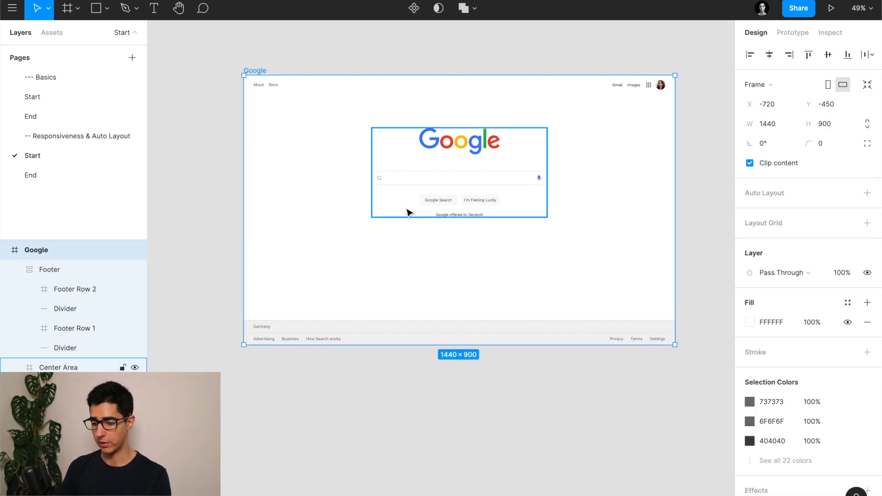
left_click_drag(462, 343, 485, 270)
key("super+z")
left_click(473, 402)
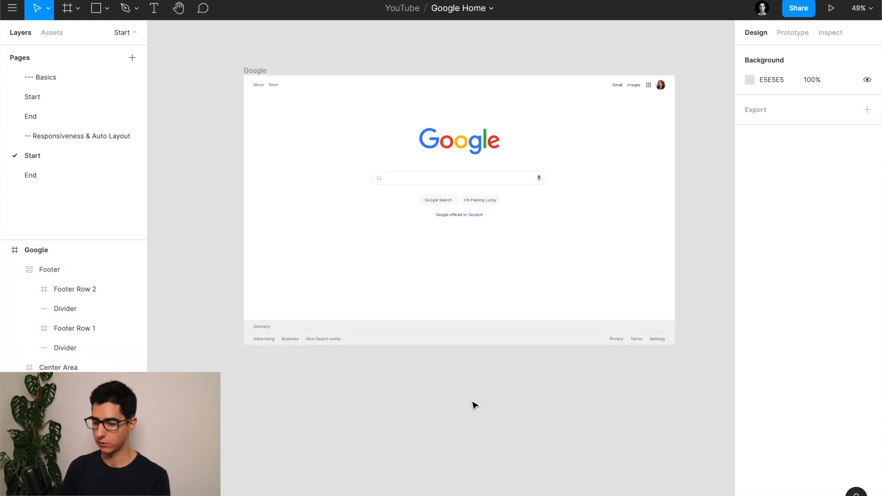
- Switch to the browser with the live Google homepage and examine its layout for comparison
key("super+Tab")
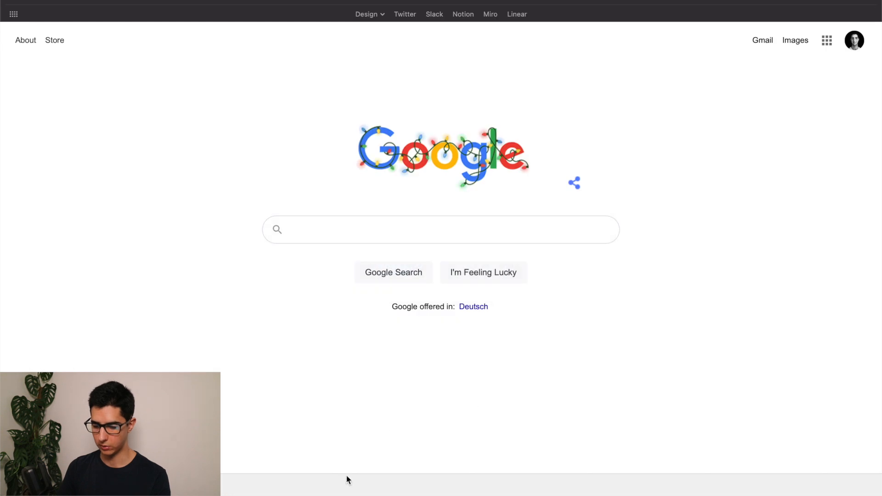
mouse_move(203, 495)
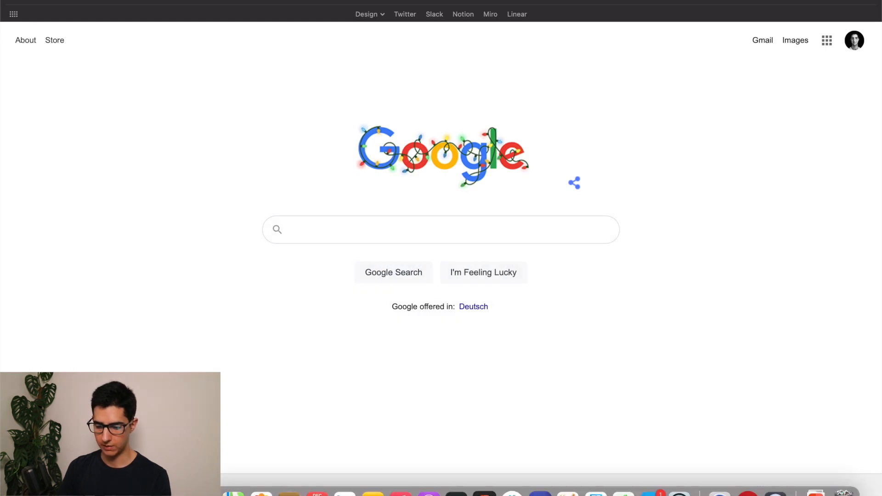
mouse_move(6, 489)
left_mouse_down()
mouse_move(6, 280)
mouse_move(6, 473)
left_mouse_up()
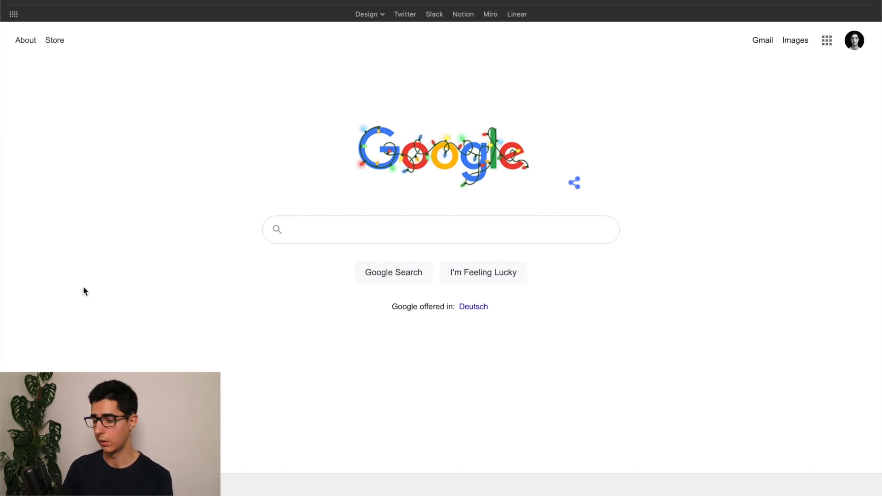
- Switch back to the Figma file and select the Google frame
key("super+Tab")
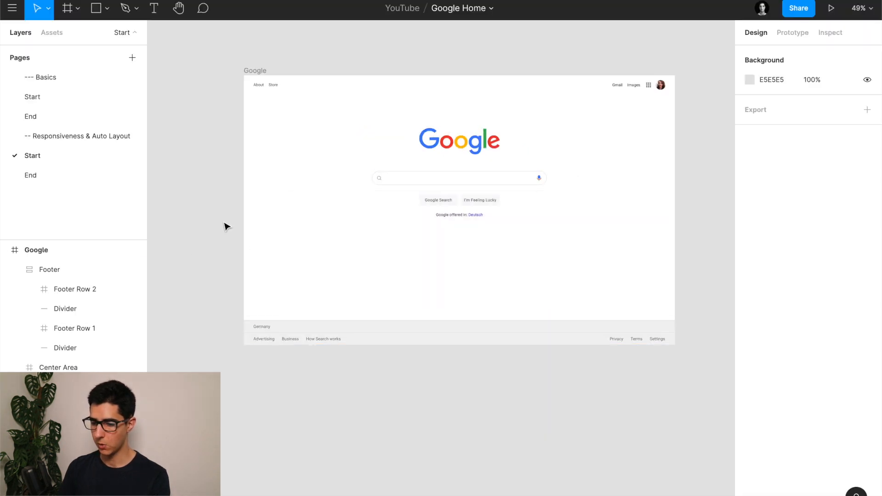
scroll(225, 226, "up", 2)
left_click(252, 99)
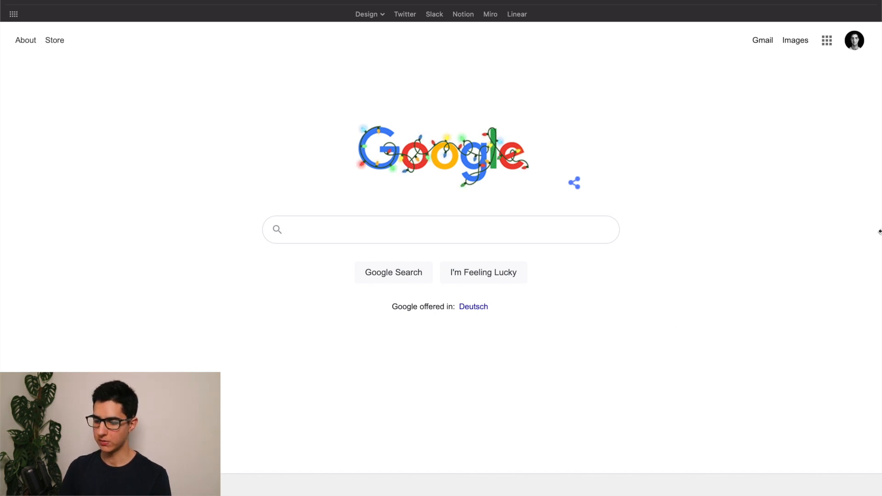
- Narrow and widen the browser window with the live Google homepage to examine how its layout adapts, and restore the full width
left_click_drag(880, 230, 445, 233)
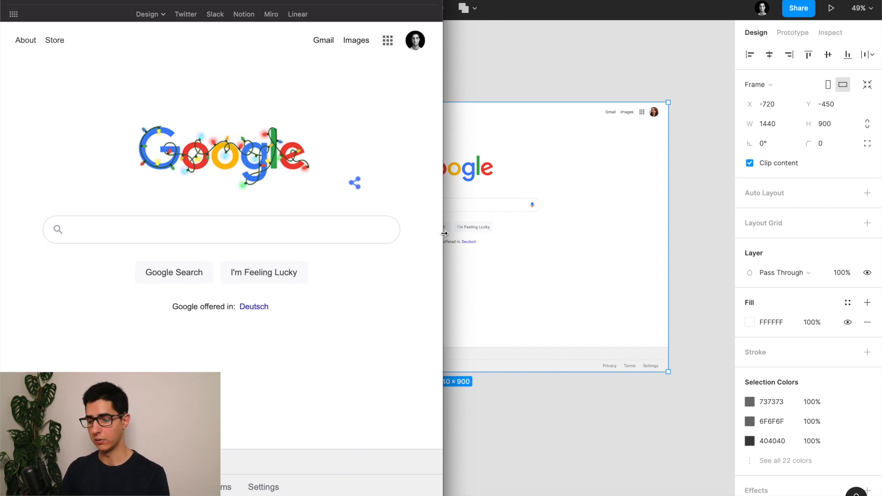
left_click_drag(444, 233, 424, 232)
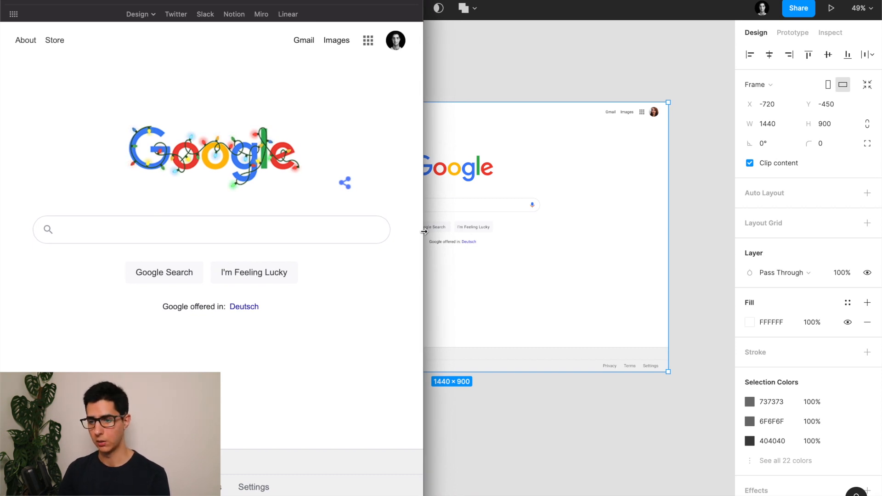
left_click_drag(424, 232, 351, 231)
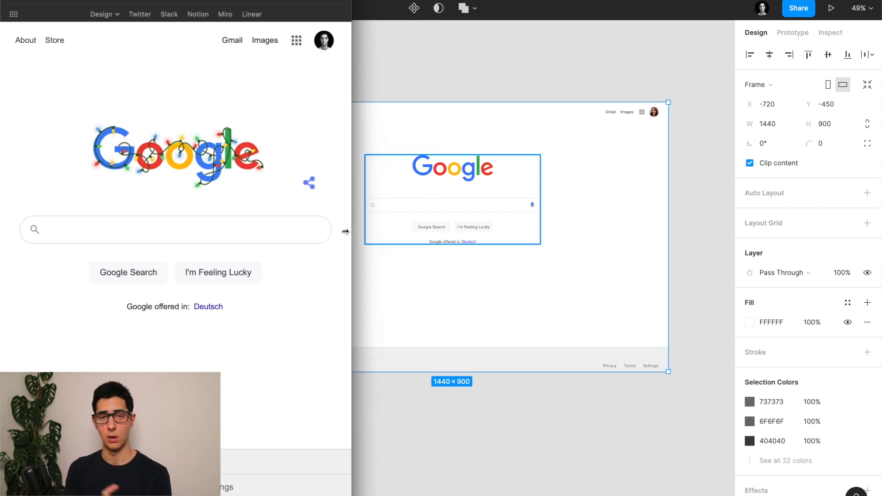
left_click_drag(345, 231, 445, 236)
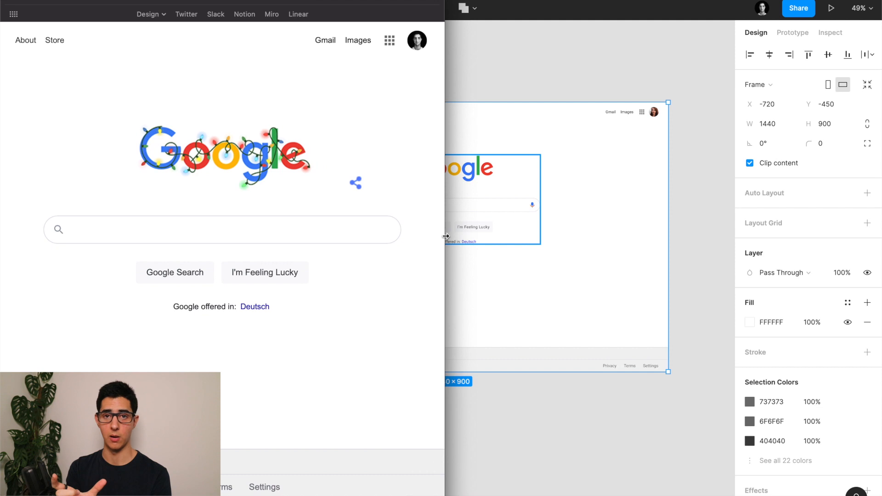
left_click_drag(445, 236, 358, 240)
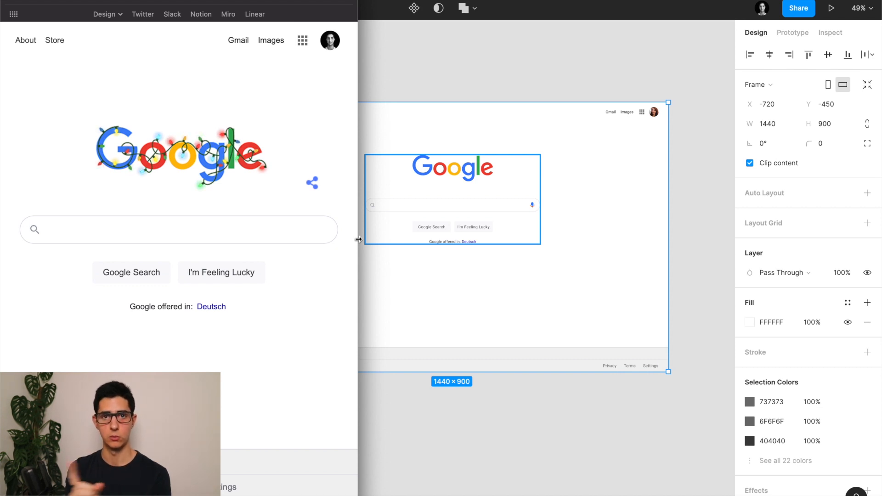
left_click_drag(359, 239, 881, 208)
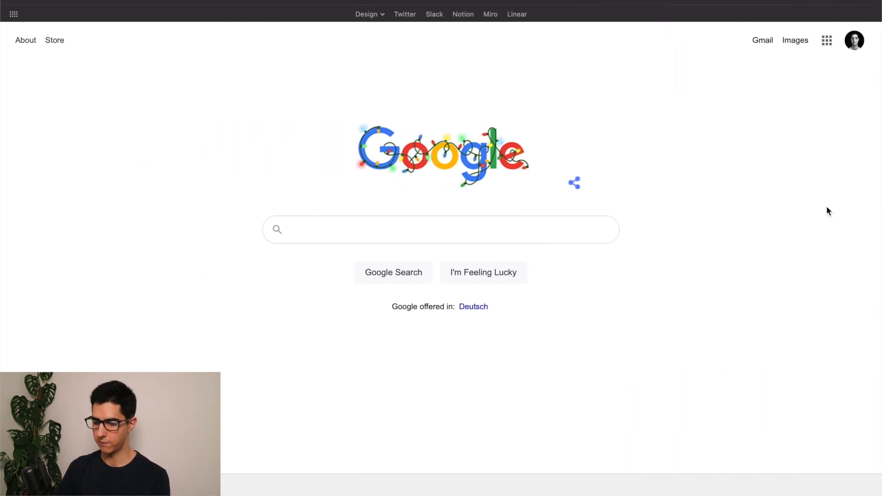
- Return to the Figma file, deselect the Google frame and collapse its Footer layer
key("super+Tab")
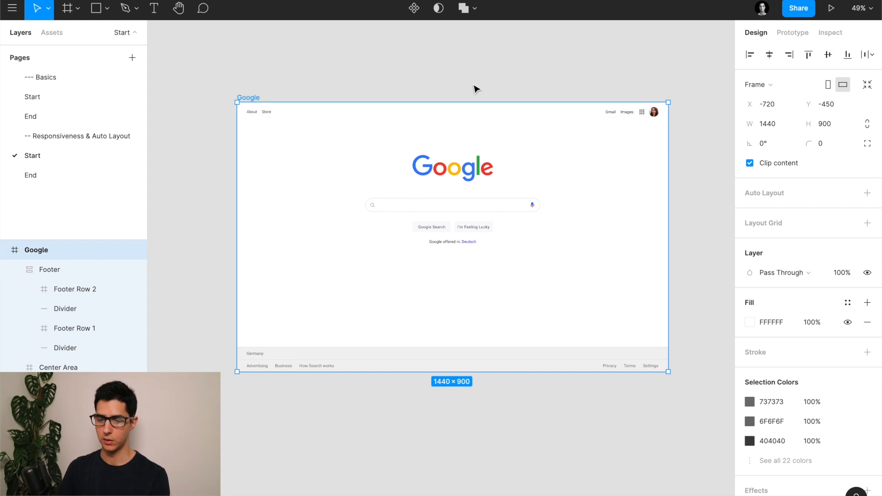
left_click(475, 87)
left_click(19, 270)
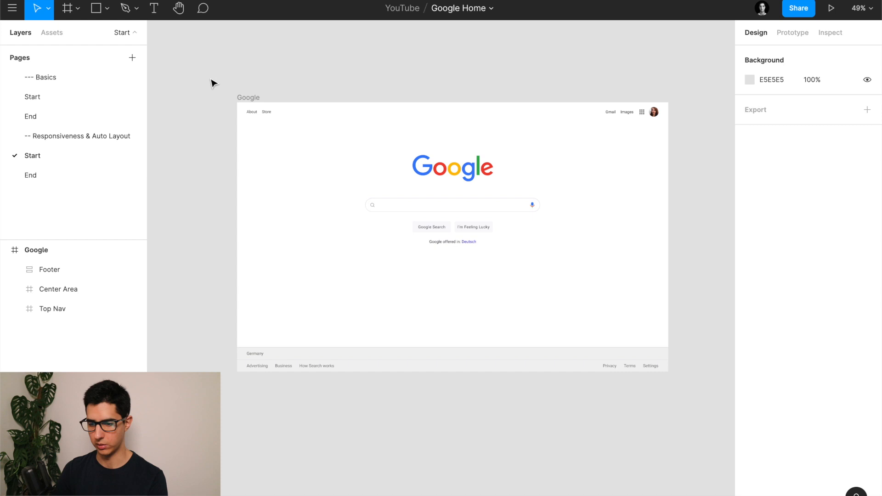
- Duplicate the Google frame on the Start page and bring the copy into view
left_click(249, 97)
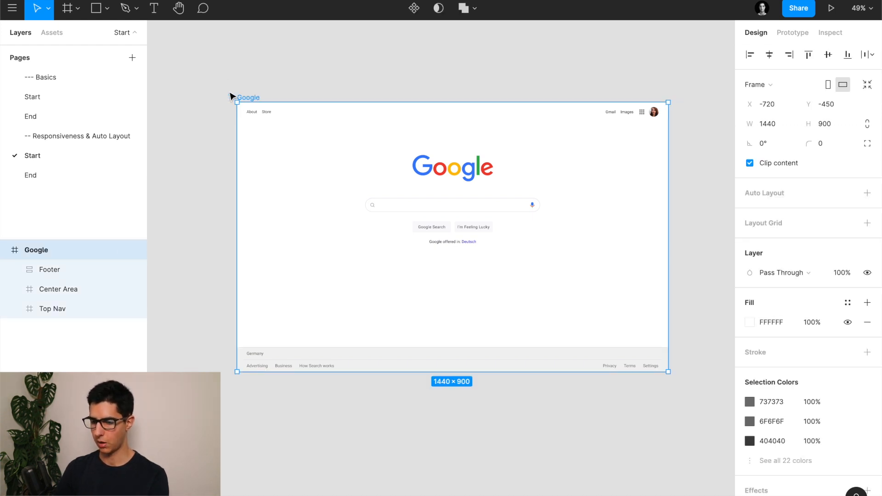
key("ctrl+d")
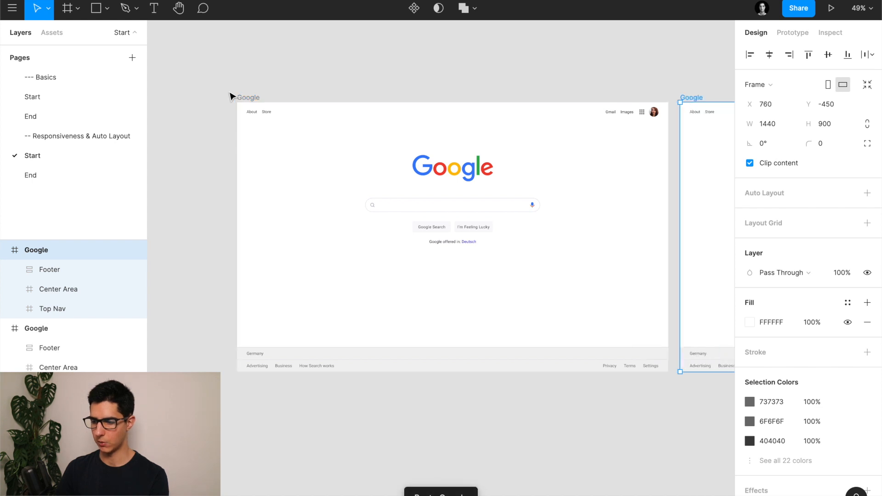
scroll(232, 96, "right", 10)
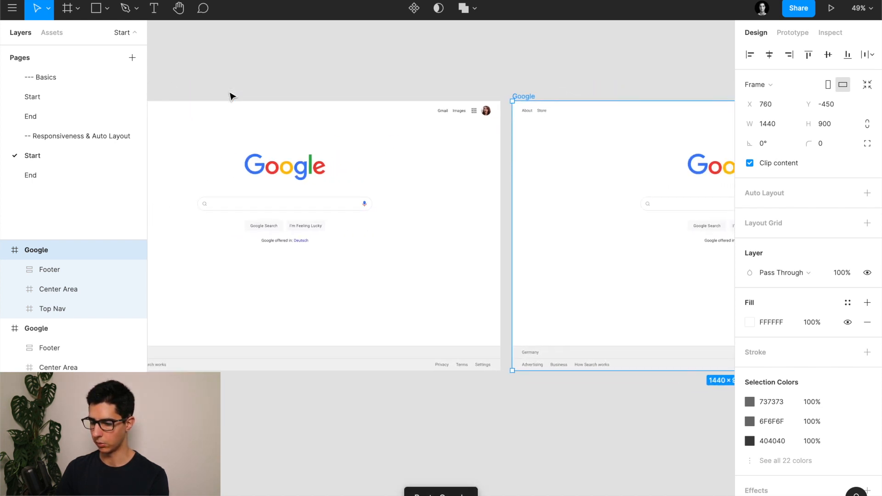
scroll(232, 97, "right", 5)
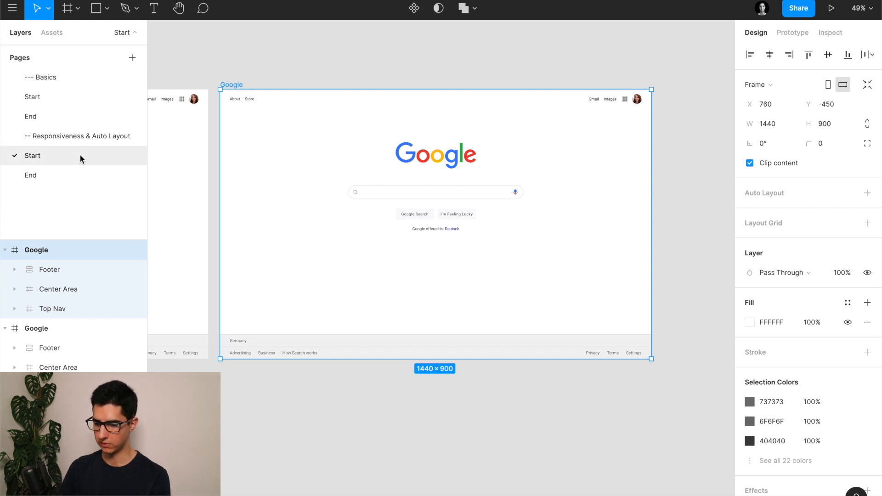
- Check the breakpoint frames on the End page under Responsiveness & Auto Layout and return to the Start page
left_click(50, 174)
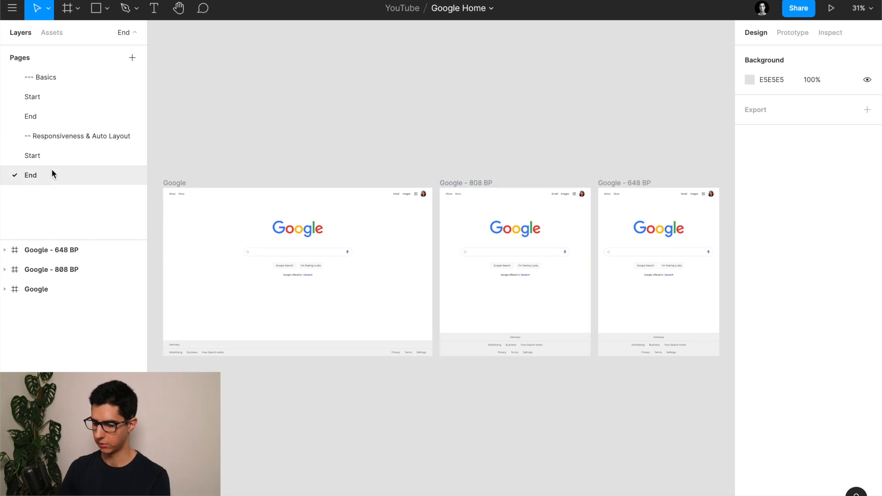
left_click(44, 156)
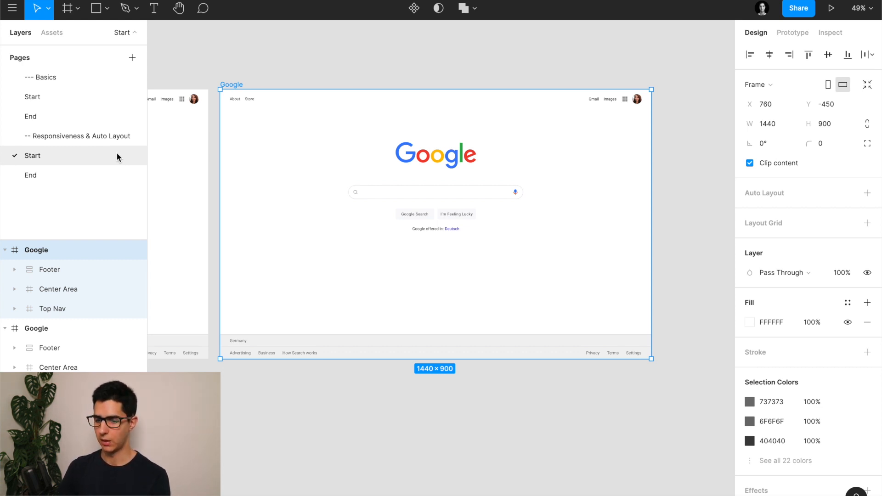
left_click(57, 175)
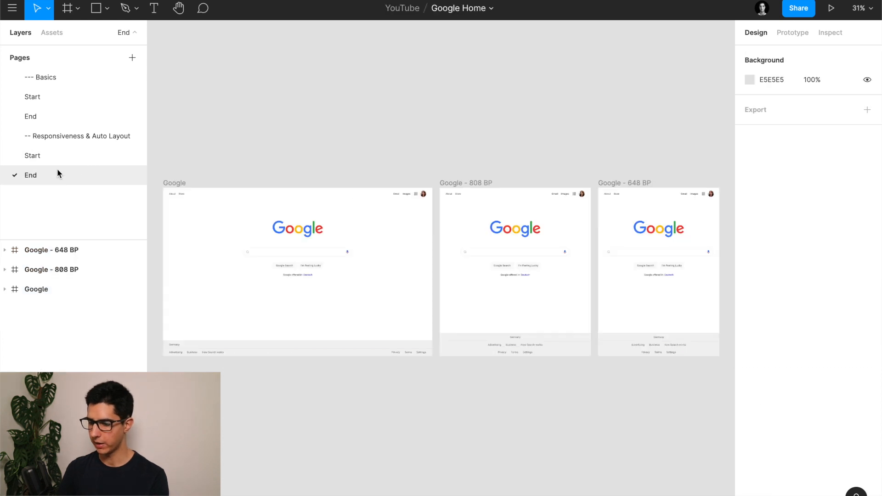
left_click(60, 160)
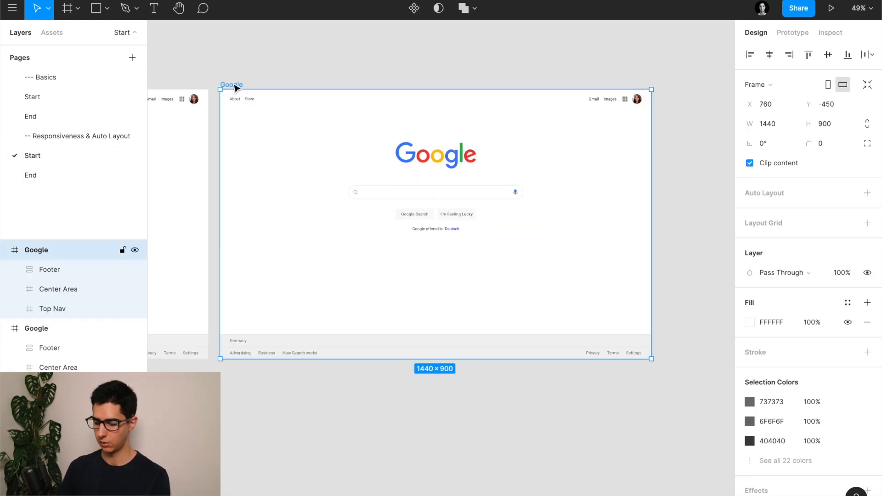
- Rename the duplicated frame "Google - 808 BP" and set its width to 808
key("ctrl+r")
key("Right")
type("-")
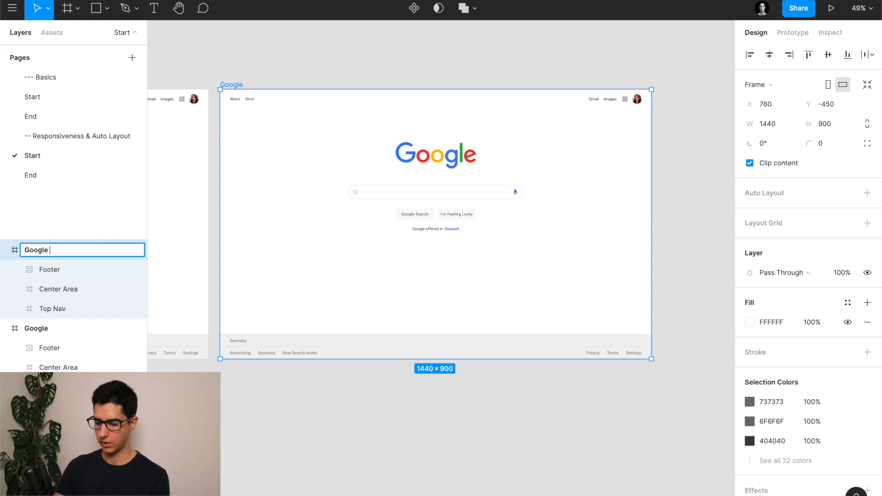
type(" 808 bp")
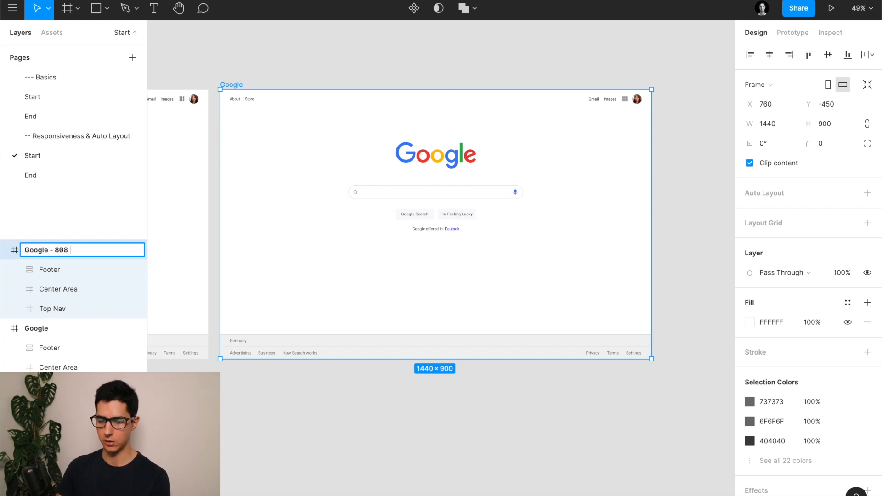
key("BackSpace")
key("BackSpace")
type("BP")
key("Return")
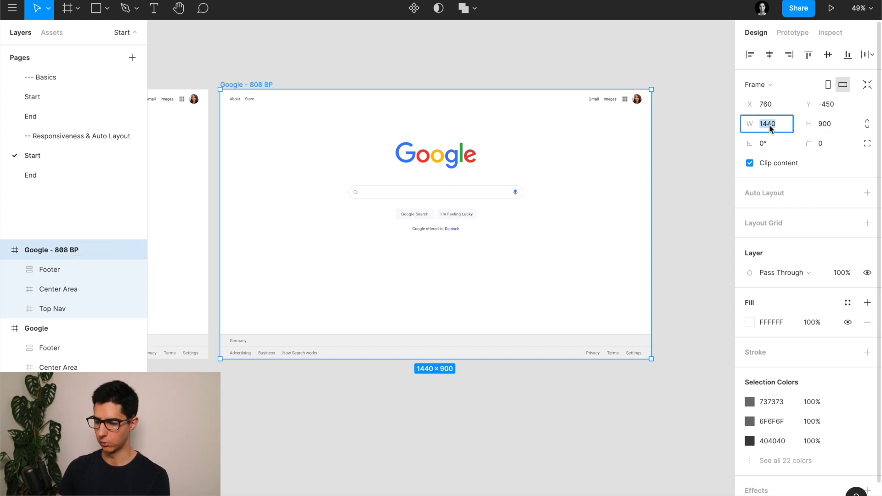
type("808")
key("Return")
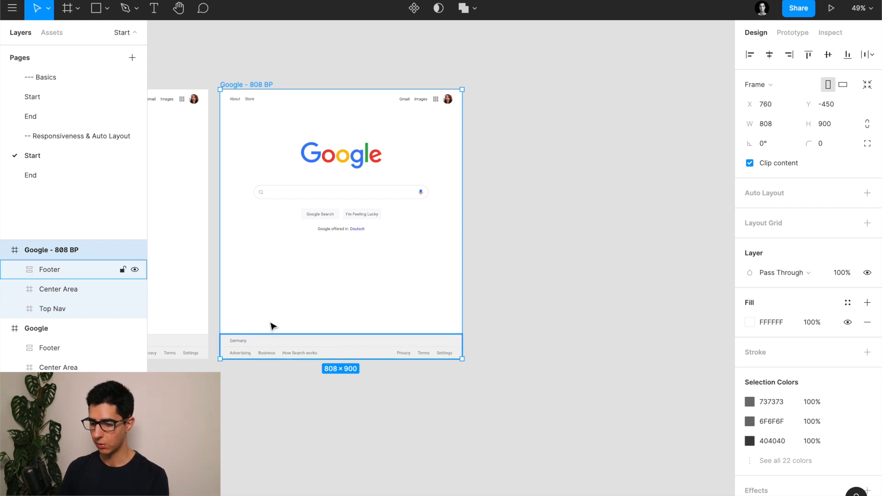
- Narrow the live Google homepage in the browser to examine its footer at small widths, and return to Figma
key("super+Tab")
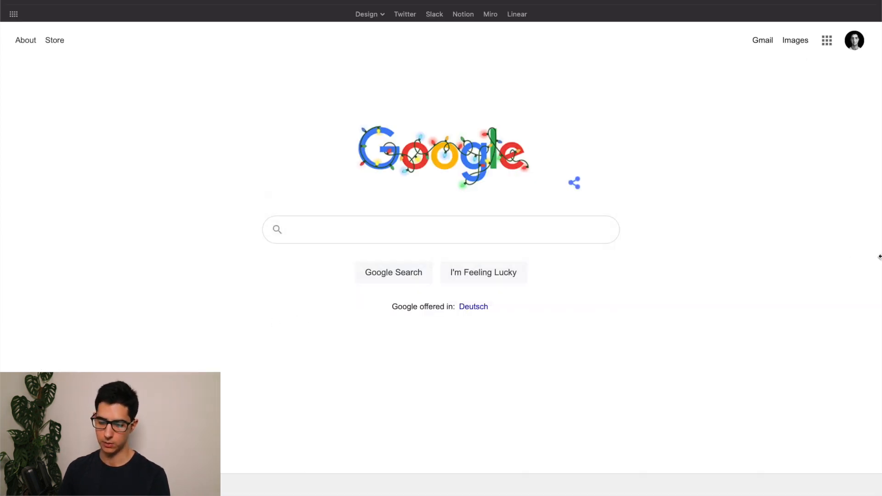
left_click_drag(861, 257, 351, 257)
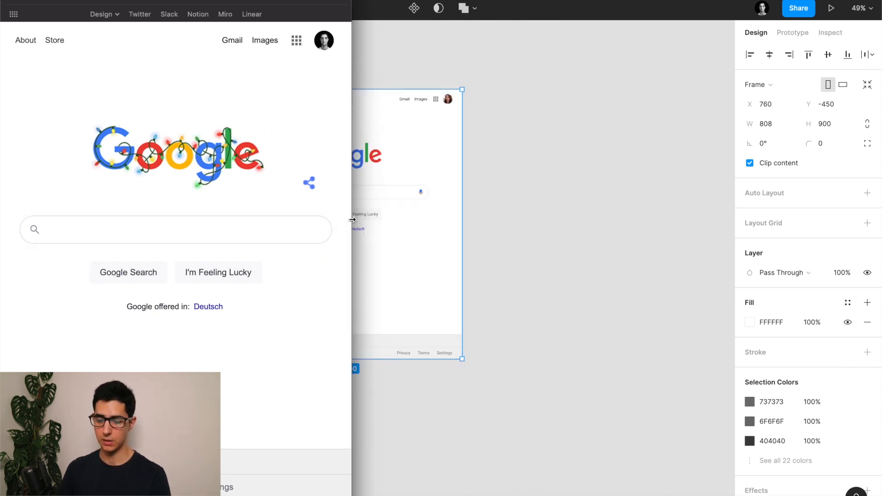
left_click_drag(352, 203, 441, 184)
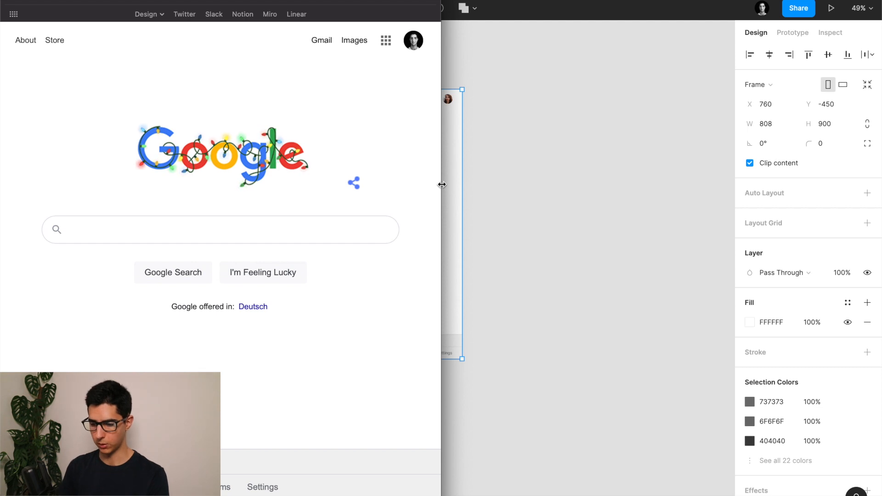
left_click(525, 178)
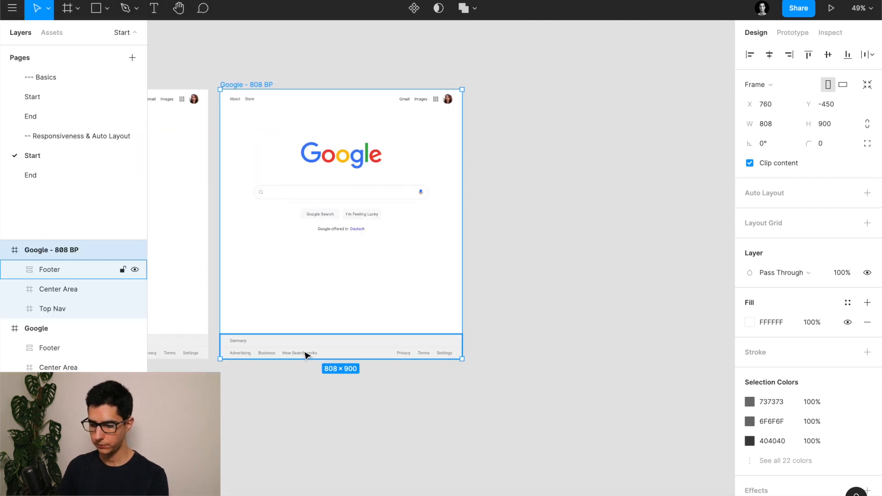
- Try resizing Footer Row 2 of the 808 BP frame from its upper edge, and undo the resize
scroll(305, 356, "down", 2)
scroll(309, 327, "up", 5)
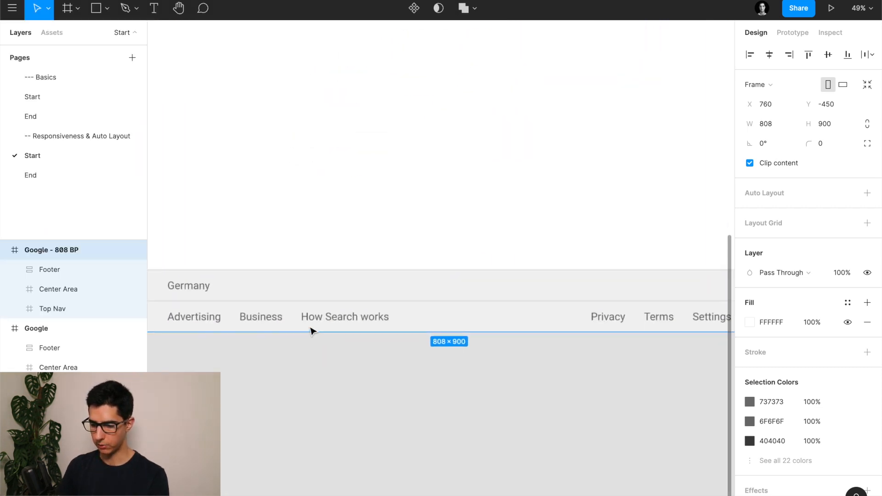
left_click(406, 317)
scroll(406, 317, "left", 2)
scroll(406, 317, "down", 1)
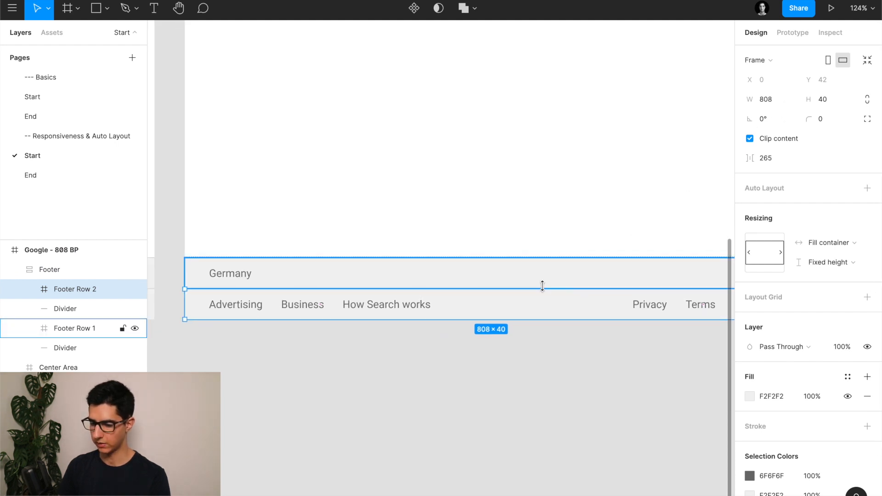
left_click_drag(542, 288, 536, 271)
key("ctrl+z")
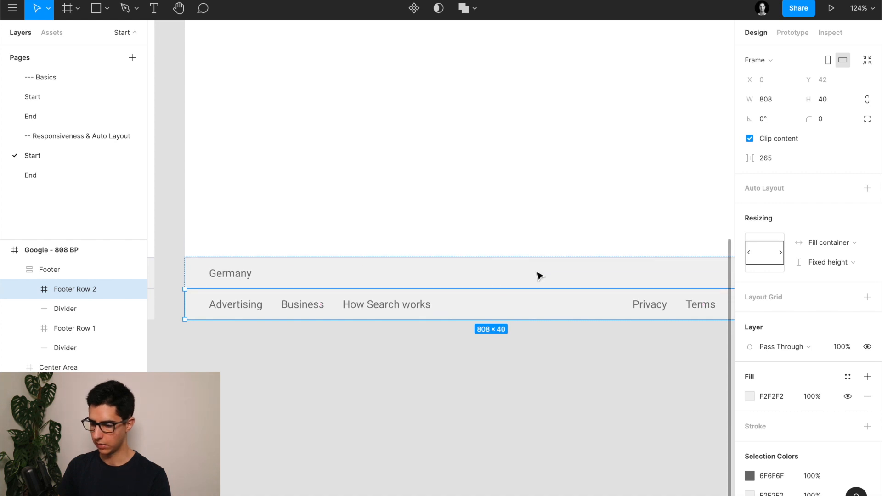
- Set the vertical constraint of Nav Links Left and Nav Links Right in Footer Row 2 to Top
scroll(537, 276, "right", 2)
scroll(539, 278, "down", 4)
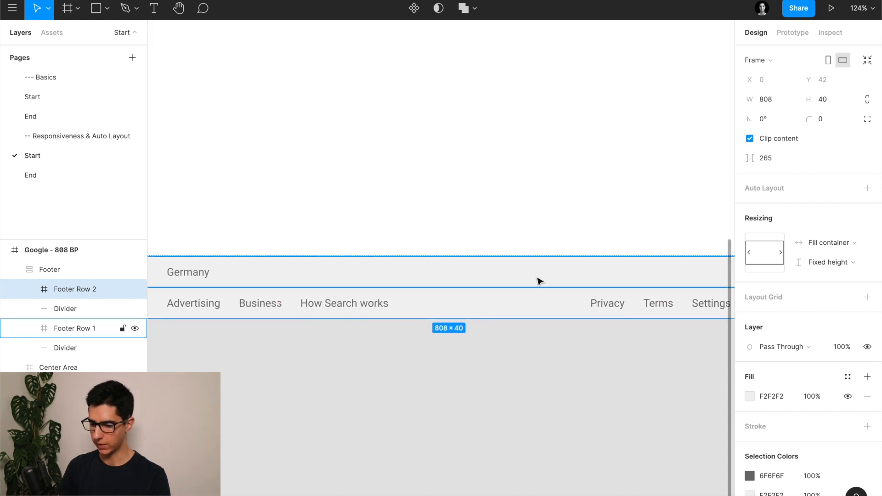
left_click(413, 299)
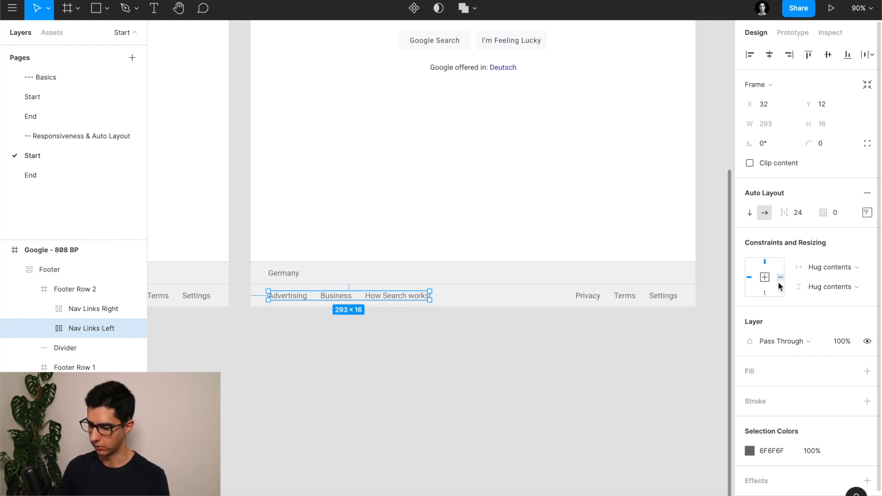
left_click(618, 301)
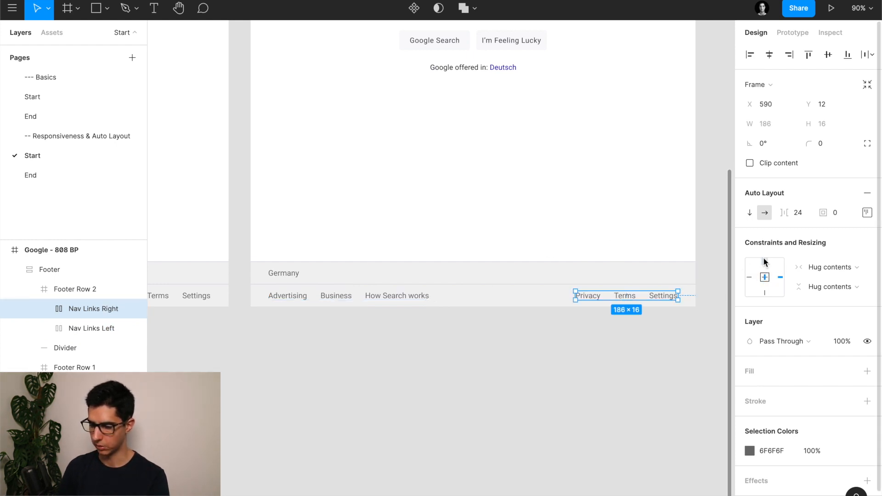
- Increase the height of Footer Row 2 in the 808 BP frame to 80
left_click(529, 299)
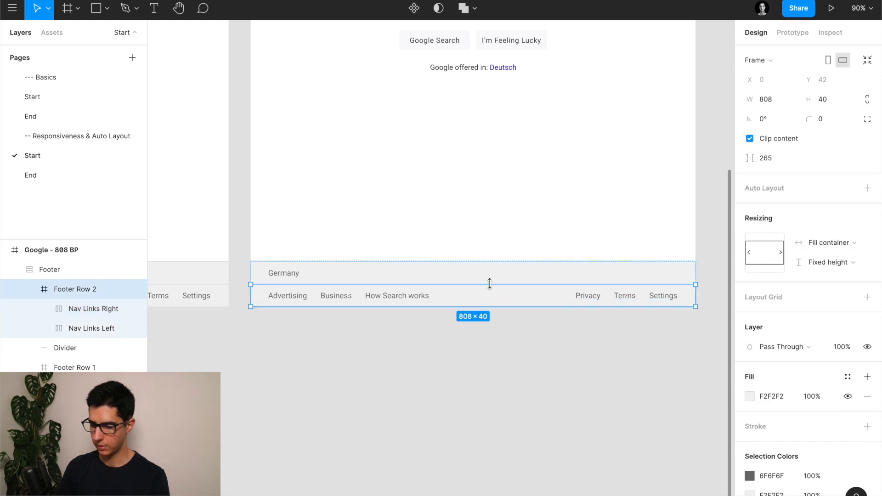
left_click_drag(489, 284, 483, 262)
scroll(484, 262, "up", 10)
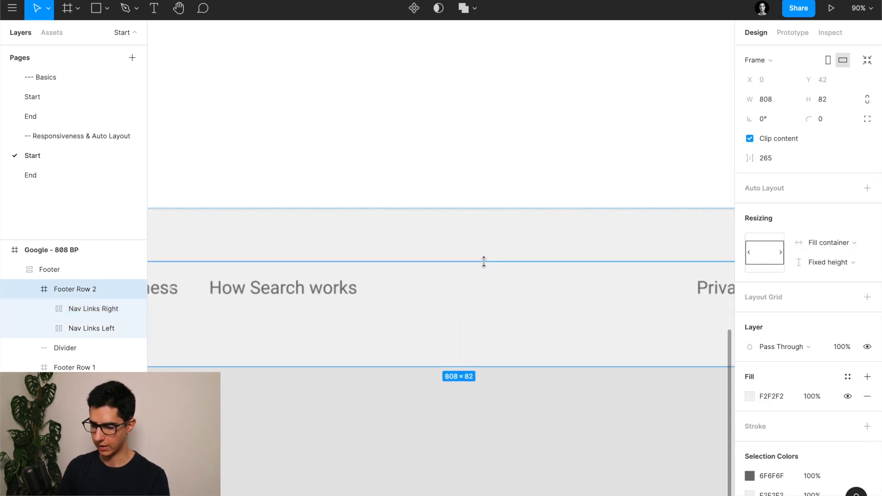
left_click_drag(483, 267, 482, 282)
scroll(482, 283, "down", 10)
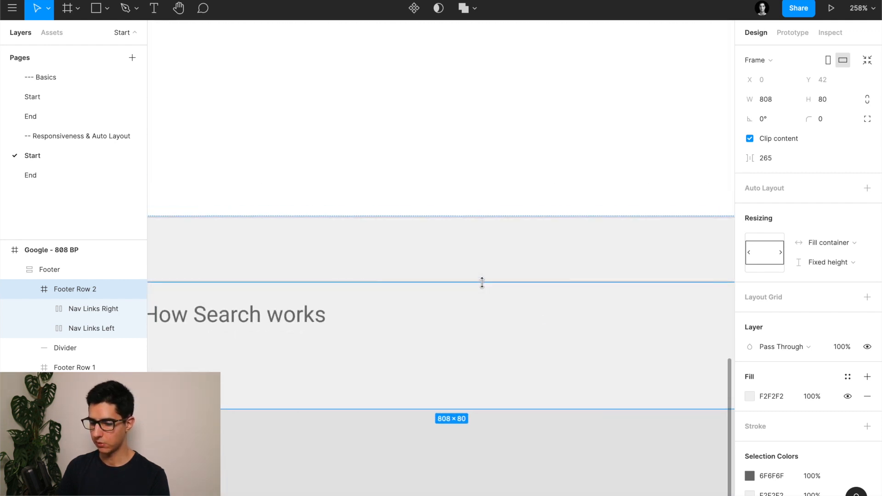
- Set the horizontal constraint of Nav Links Left in Footer Row 2 to Center and align the group to the row's horizontal center
scroll(482, 284, "down", 3)
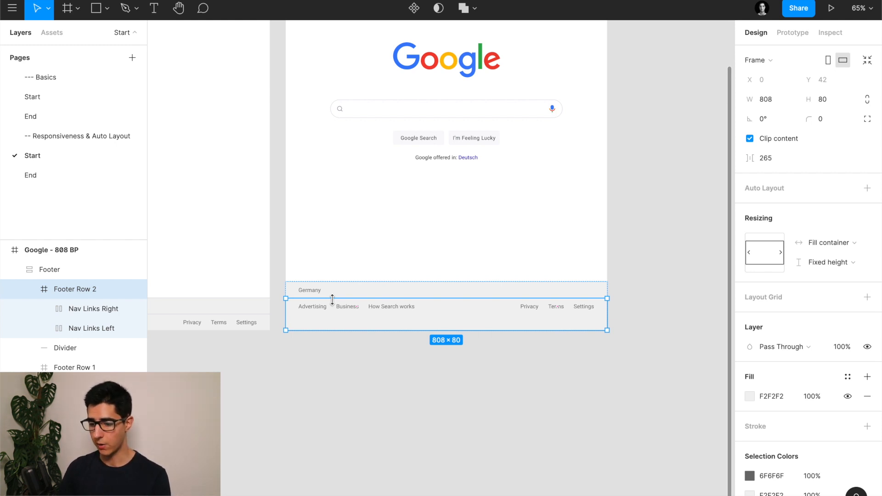
left_click(348, 259)
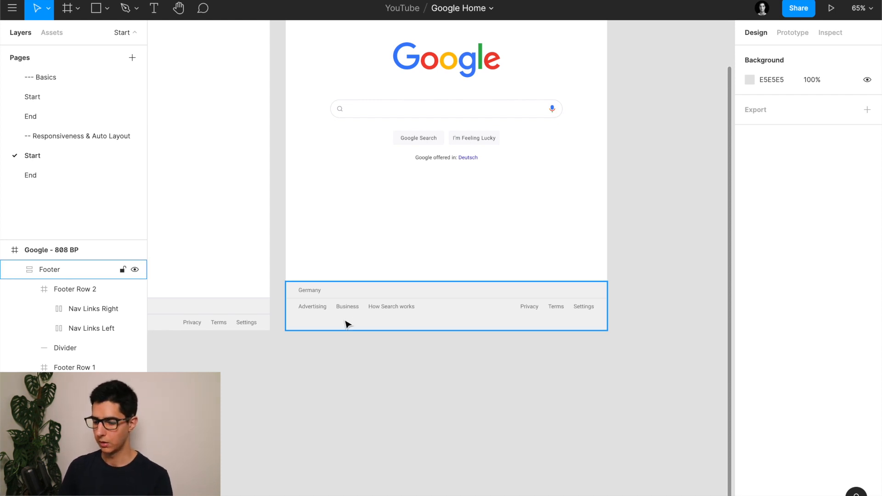
scroll(349, 335, "up", 5)
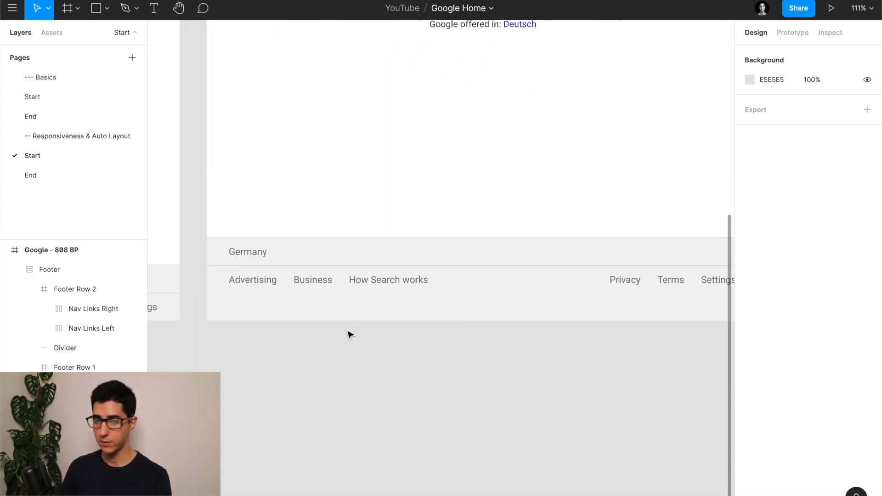
double_click(337, 285)
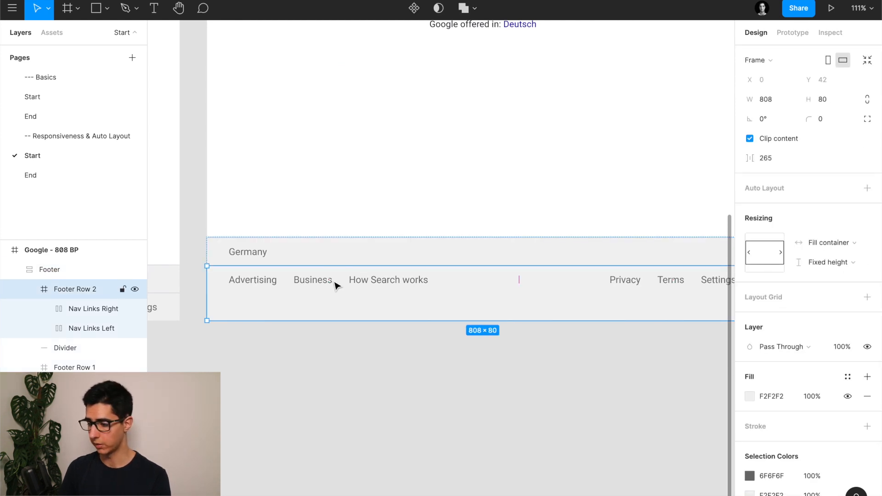
left_click(337, 285)
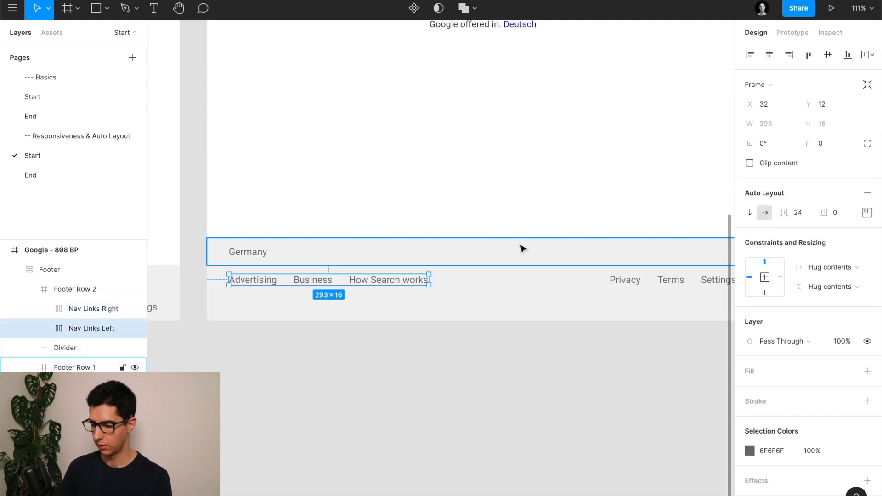
scroll(523, 248, "down", 5)
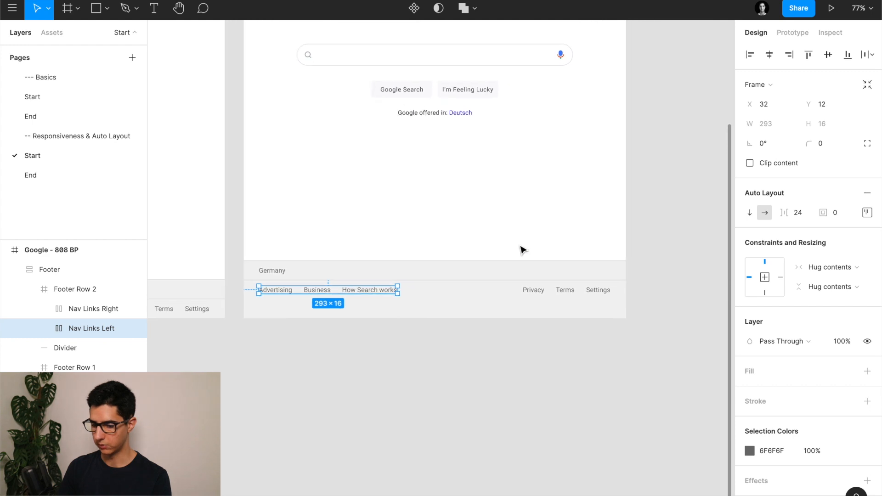
scroll(441, 301, "up", 4)
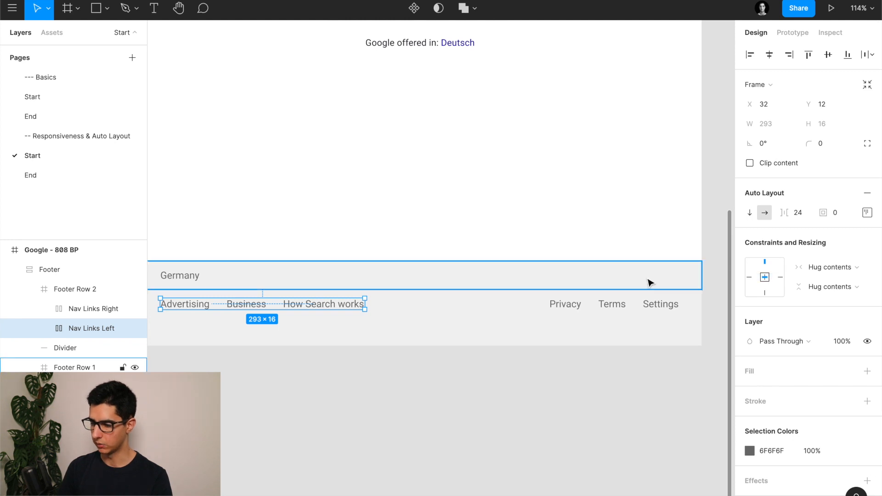
left_click(770, 56)
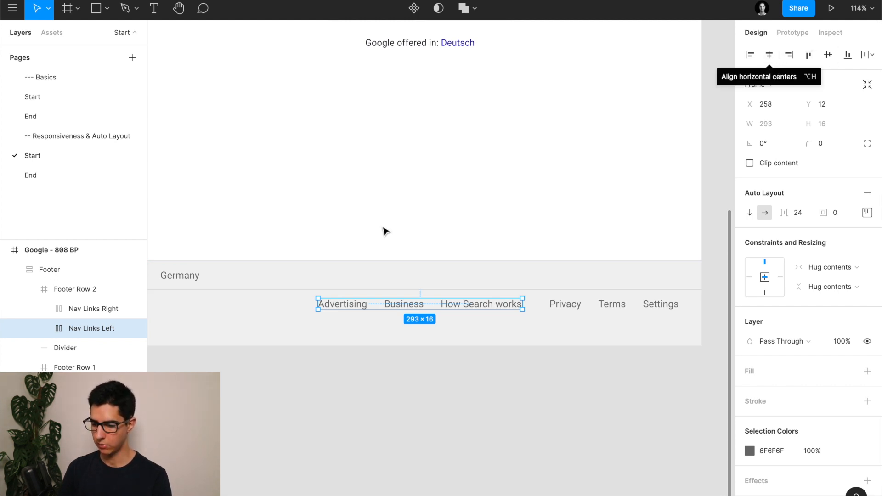
- Move Nav Links Left down within Footer Row 2 to Y 52, keeping it horizontally centered
key("alt")
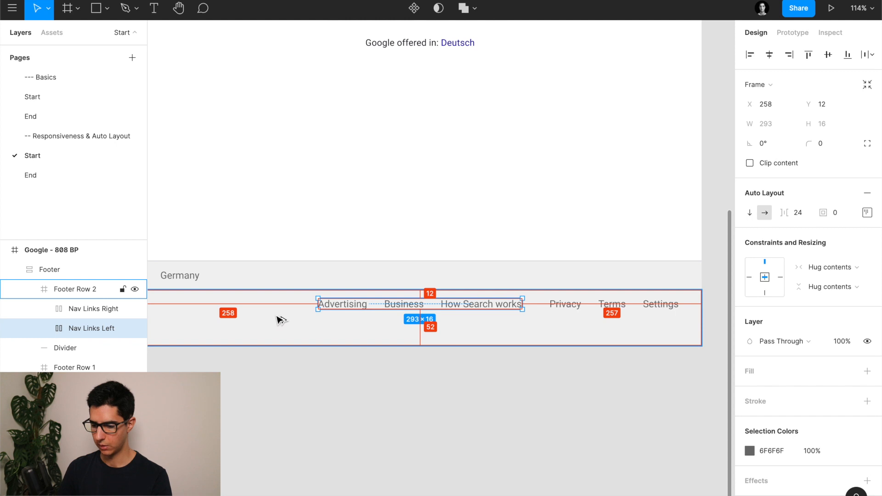
key("shift+Down")
key("shift+Down")
key("shift+Down")
key("shift+Down")
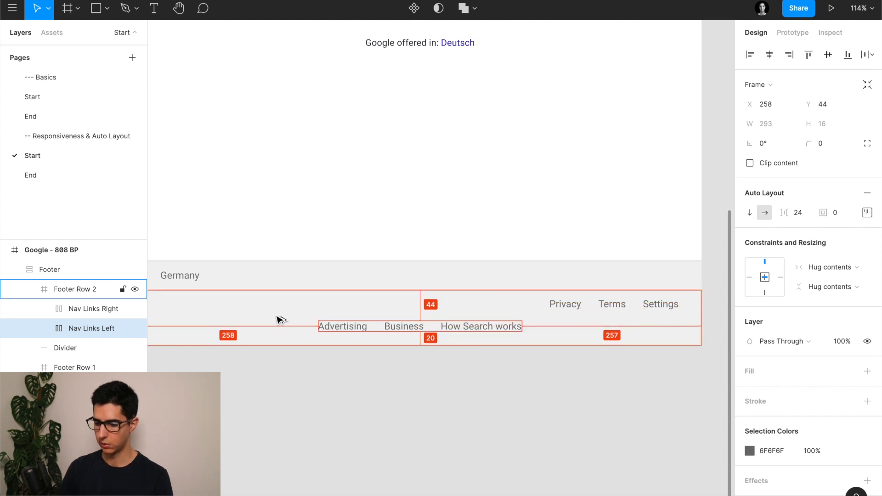
key("alt")
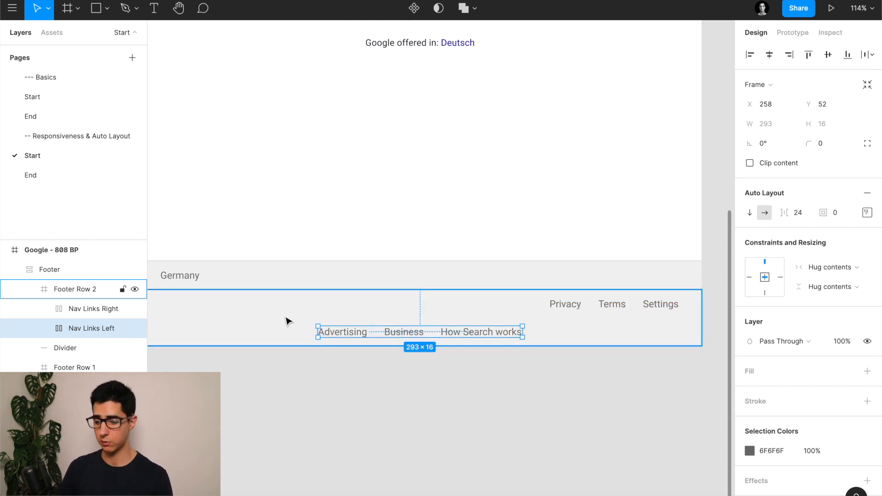
- Set the horizontal constraint of Nav Links Right to Center and align the group to the horizontal center of Footer Row 2
left_click(578, 305)
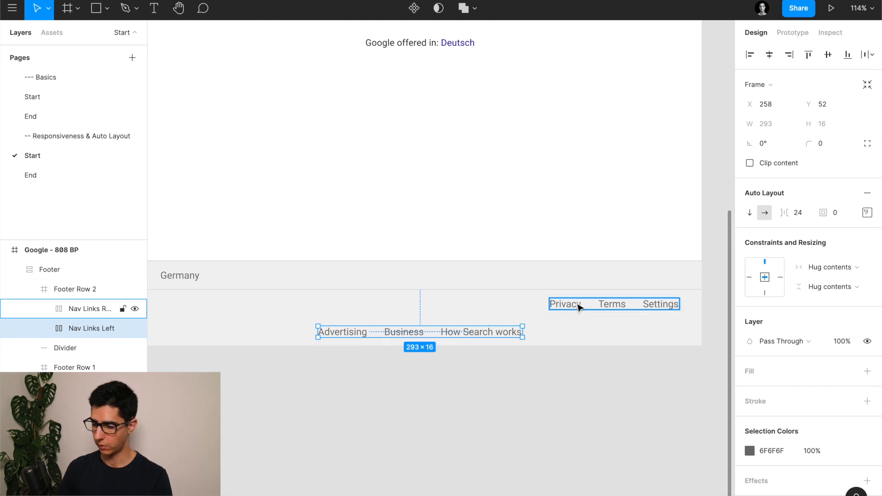
left_click(842, 267)
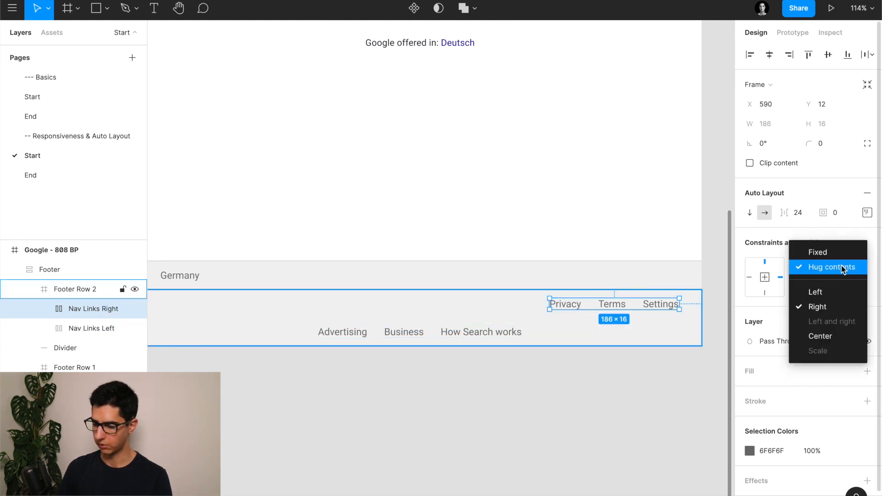
left_click(815, 336)
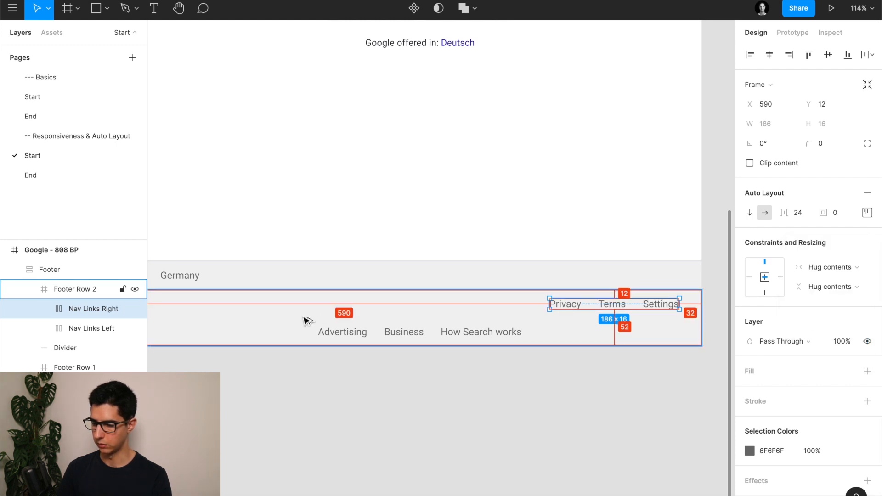
left_click(766, 61)
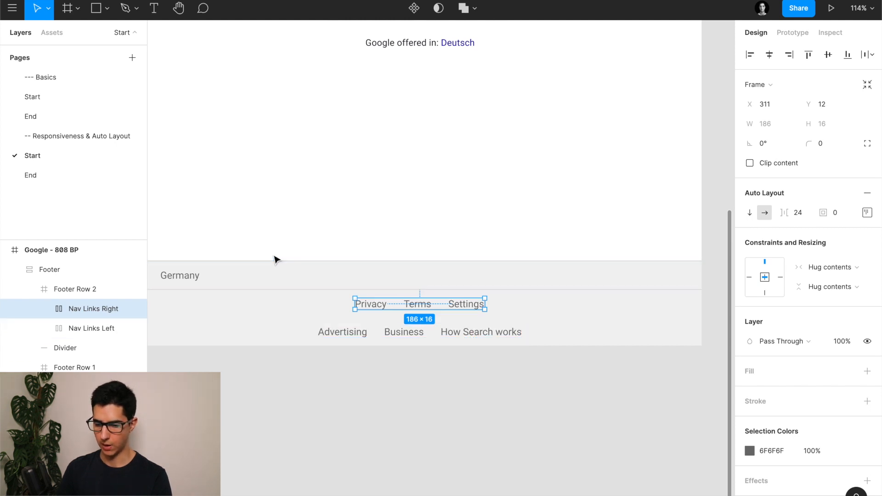
- Inspect the spacing and order of the footer links in the 808 BP frame on the End page, and return to the Start page
left_click(28, 175)
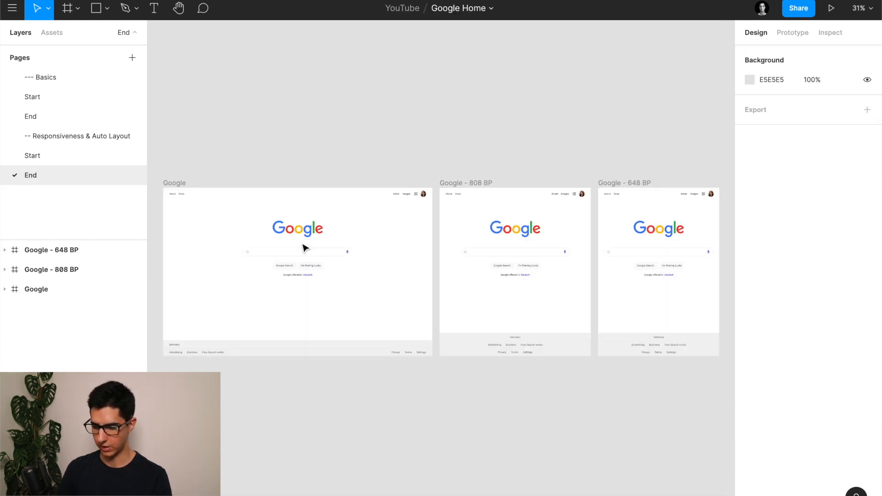
scroll(541, 349, "up", 5)
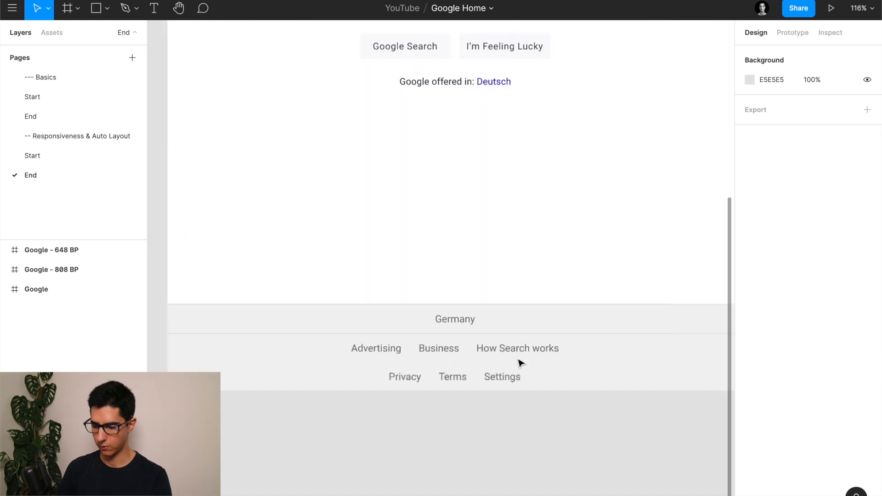
left_click(479, 355)
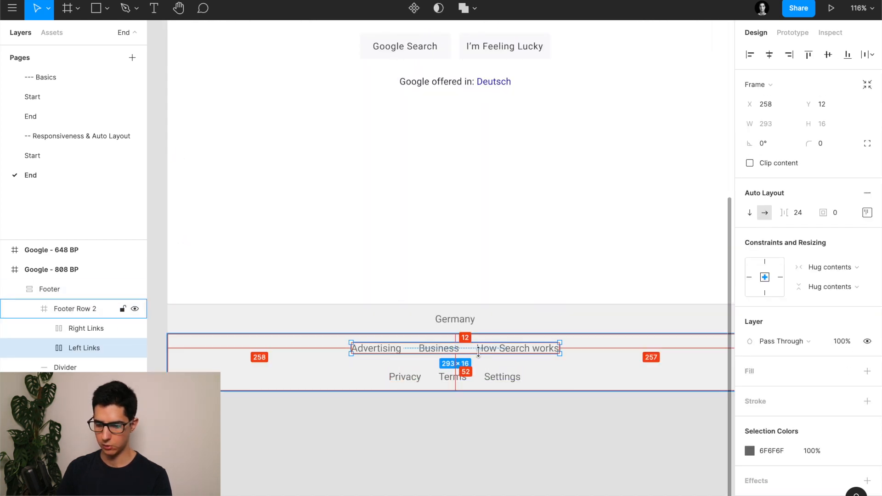
left_click(42, 159)
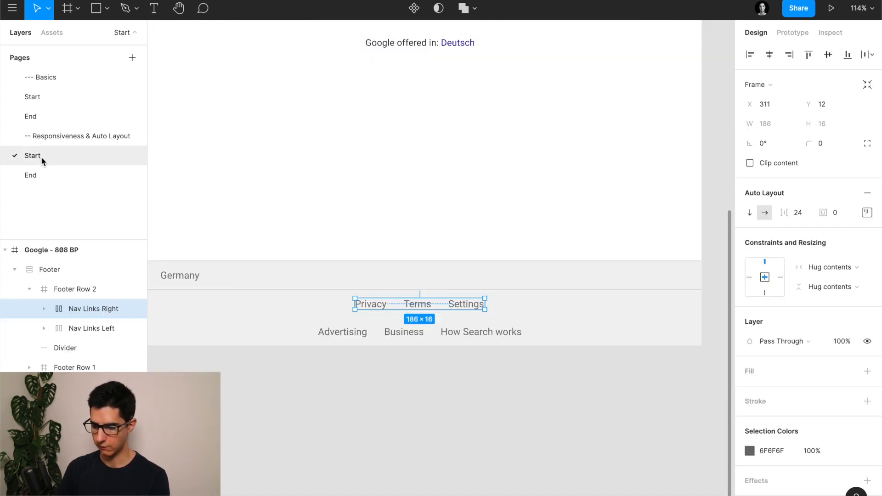
- Switch to the browser, widen the live Google homepage to examine its footer links, and return to Figma
key("super+Tab")
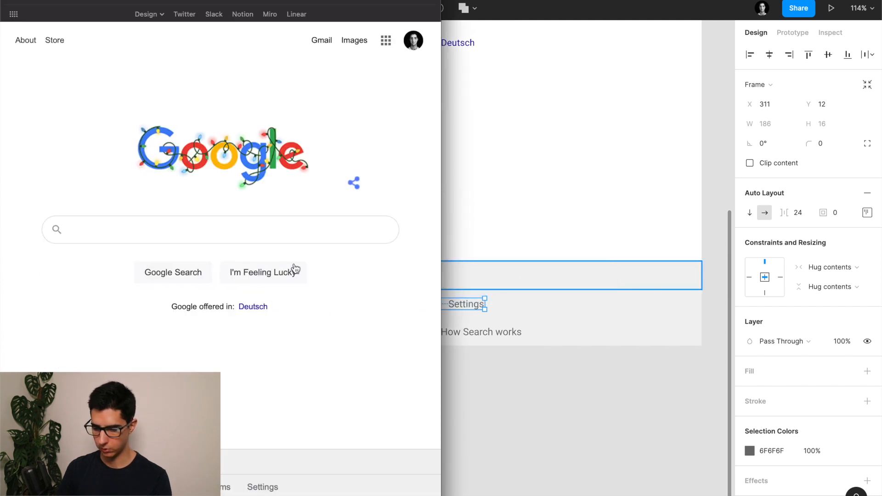
left_click_drag(441, 278, 480, 266)
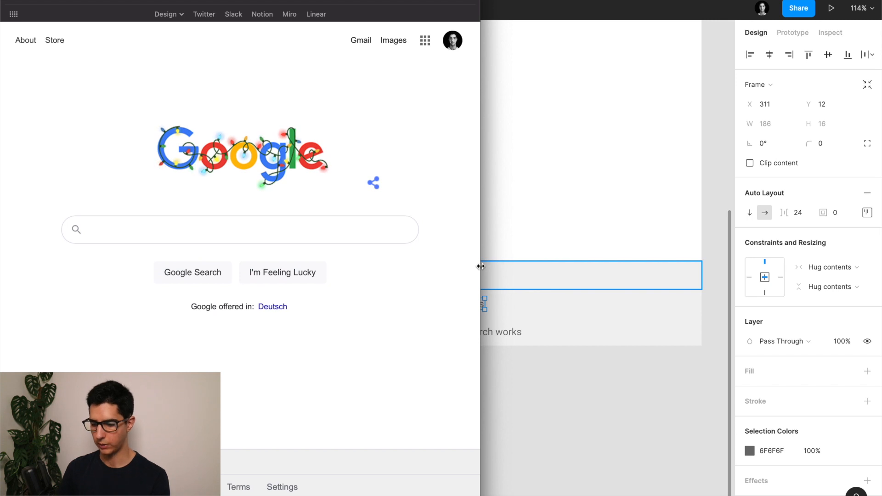
left_click(529, 234)
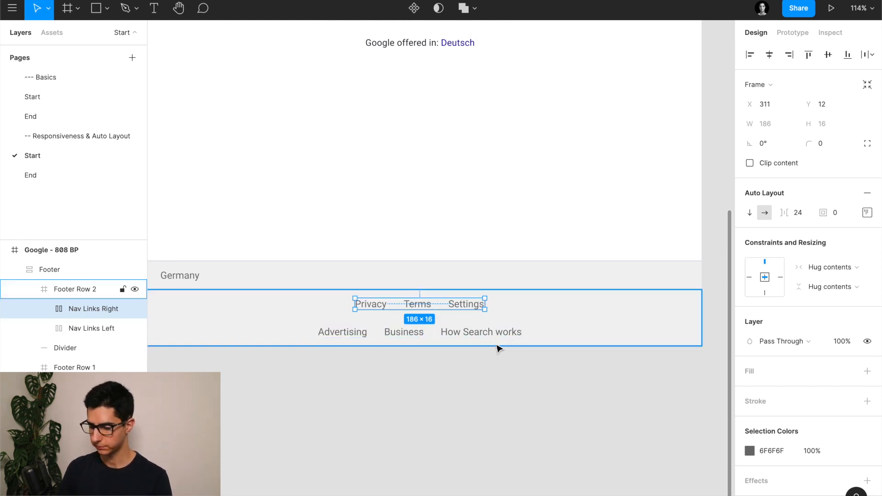
- Align the Germany text in Footer Row 1 of the 808 BP frame to the row's horizontal center
scroll(498, 347, "left", 2)
scroll(496, 346, "up", 1)
left_click(487, 410)
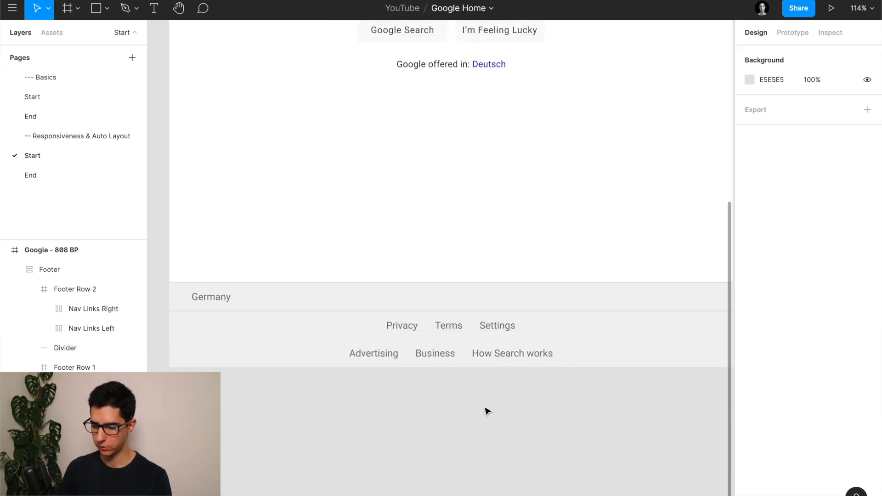
scroll(485, 409, "down", 3)
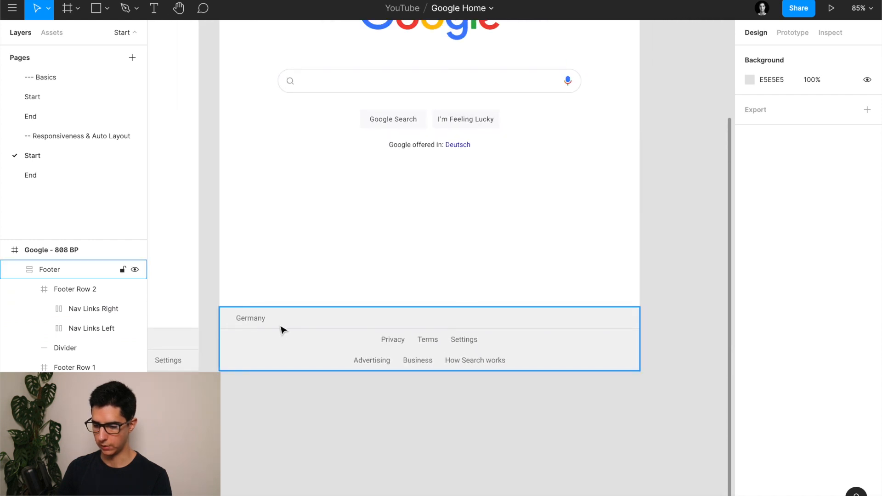
left_click(257, 317, "ctrl")
scroll(258, 317, "up", 5)
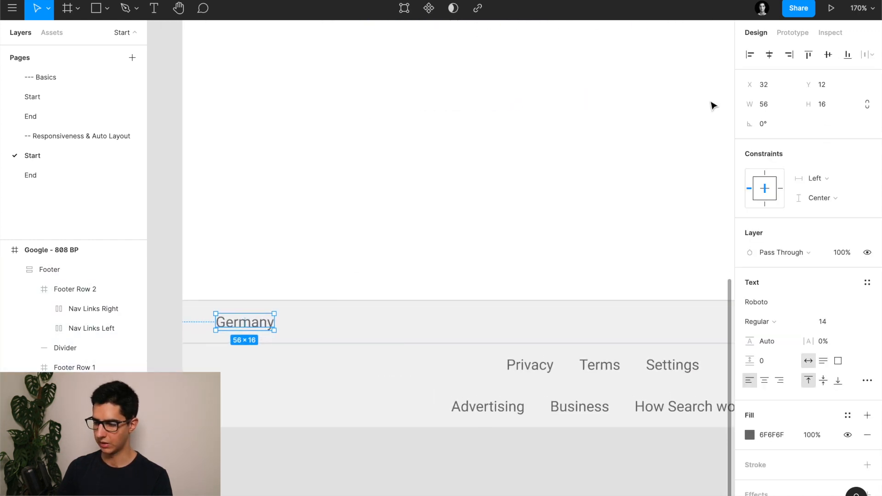
left_click(770, 54)
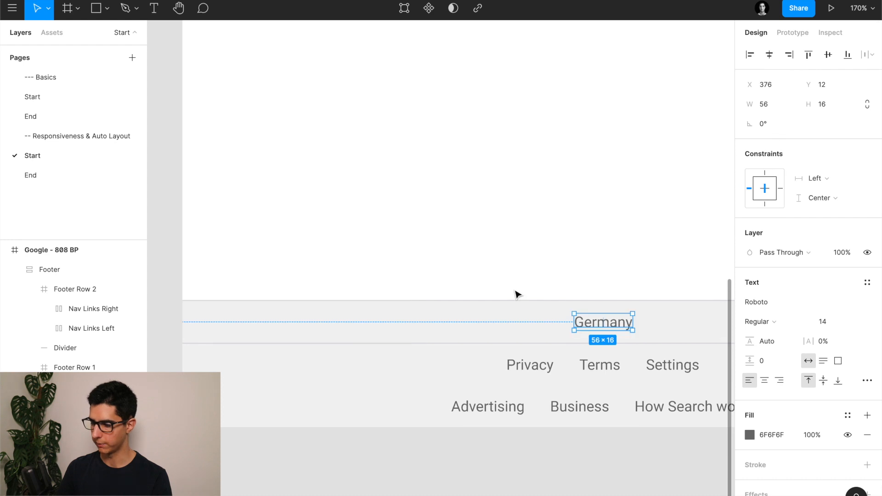
- Set the Germany text's vertical constraint to Top and its horizontal constraint to Center
scroll(517, 294, "right", 5)
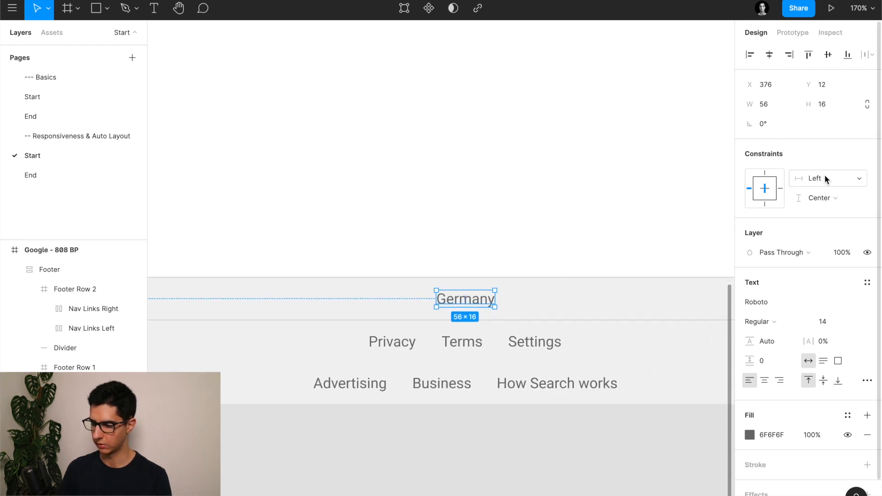
left_click(765, 173)
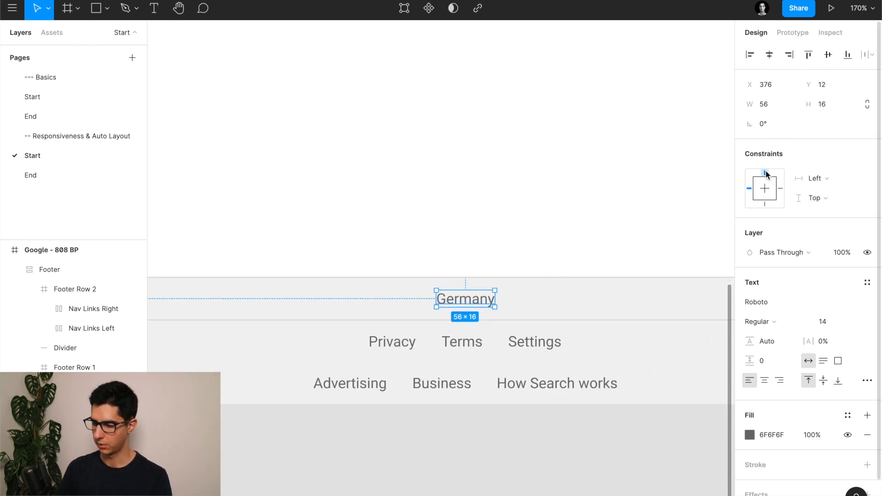
left_click(831, 180)
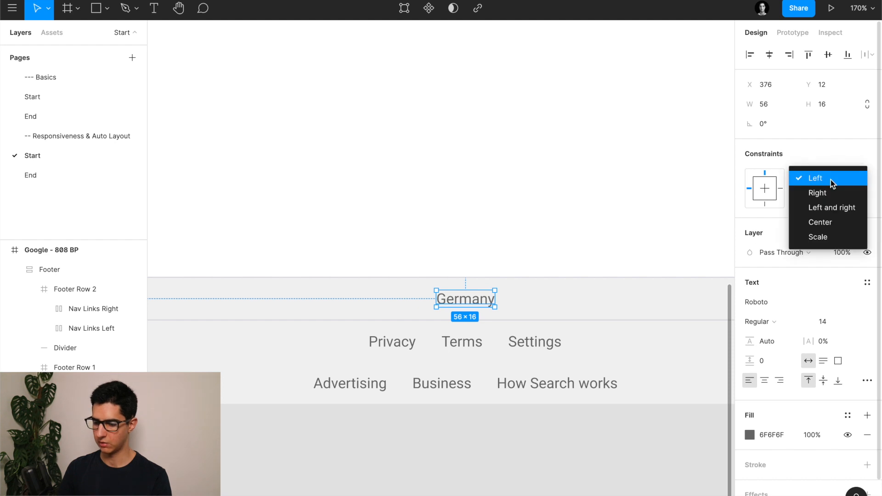
left_click(831, 222)
left_click(481, 422)
- Try resizing the Google - 808 BP frame horizontally to test how its centered footer adapts, keeping the original width
scroll(481, 422, "down", 5)
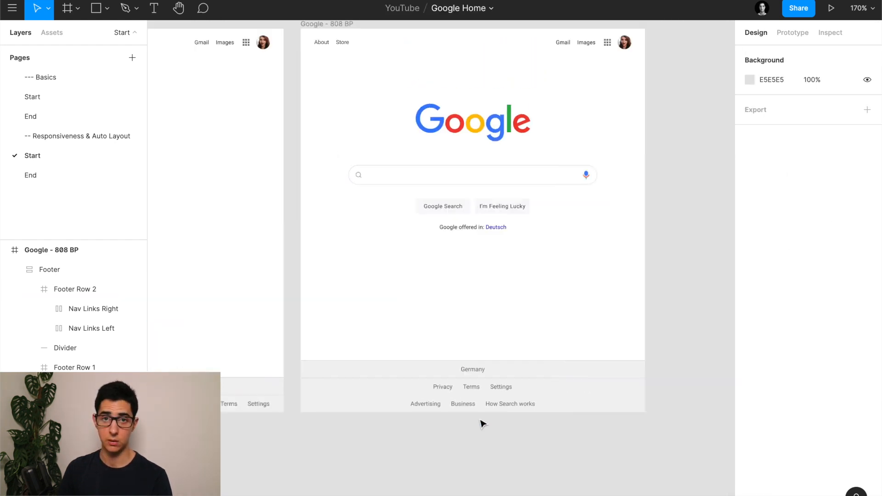
scroll(481, 422, "up", 1)
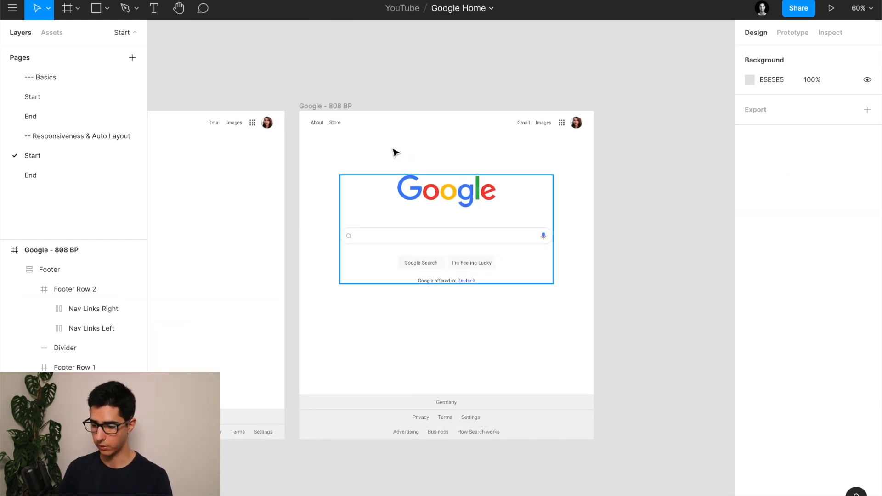
left_click(321, 106)
left_click_drag(587, 231, 595, 251)
left_click(629, 238)
scroll(629, 241, "down", 1)
scroll(628, 241, "down", 2)
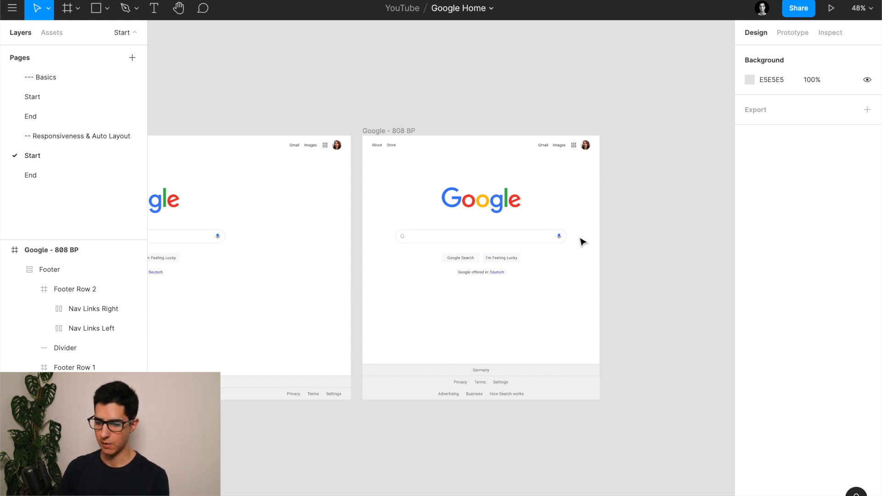
- Review the 808 BP and 648 BP frames on the End page, and return to the Start page
left_click(73, 174)
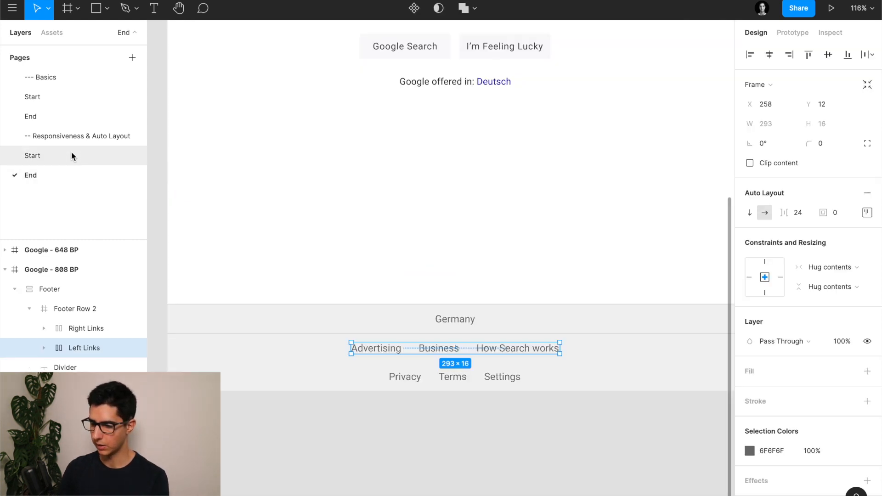
scroll(374, 205, "down", 10)
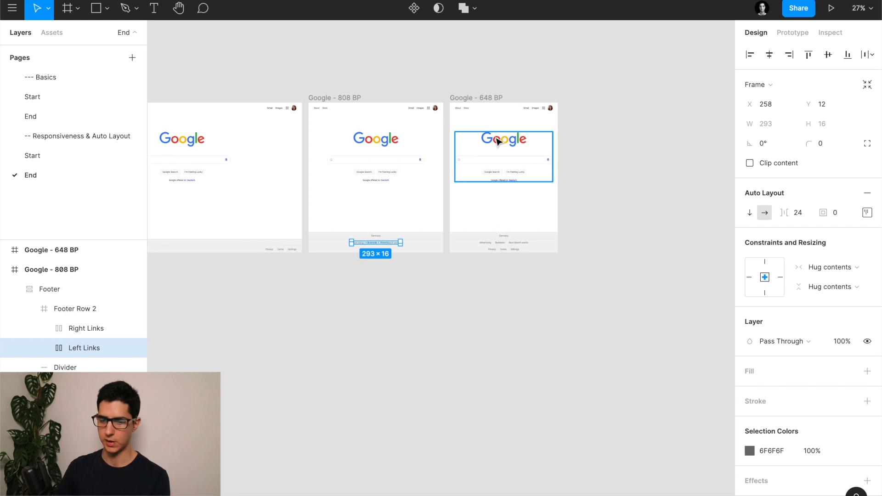
left_click(54, 156)
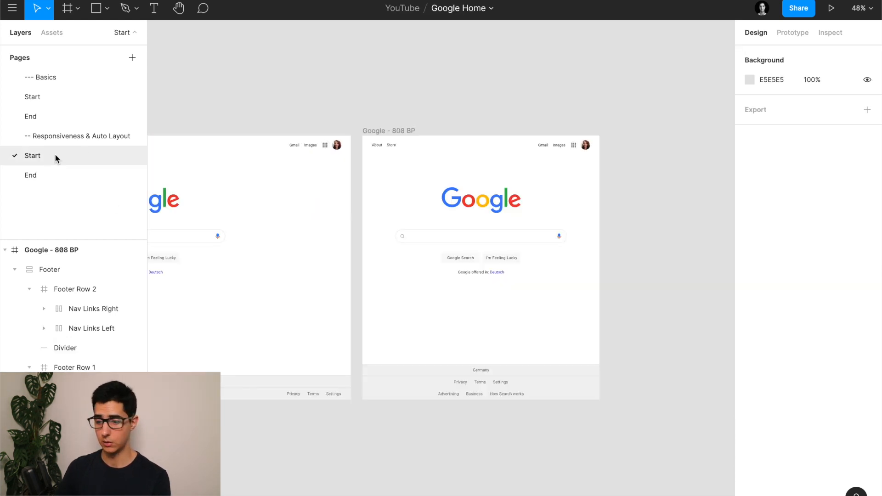
- Duplicate the Google - 808 BP frame and rename the copy as Google - 648 BP
left_click(386, 132)
key("ctrl+d")
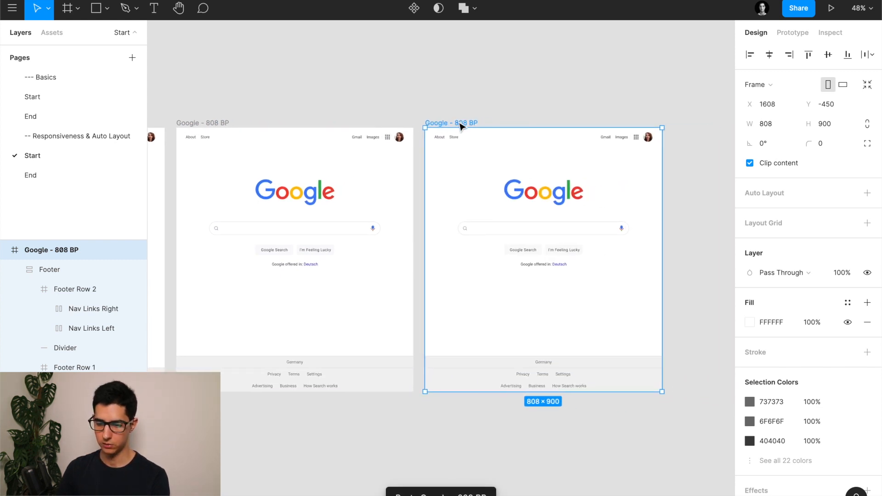
double_click(59, 250)
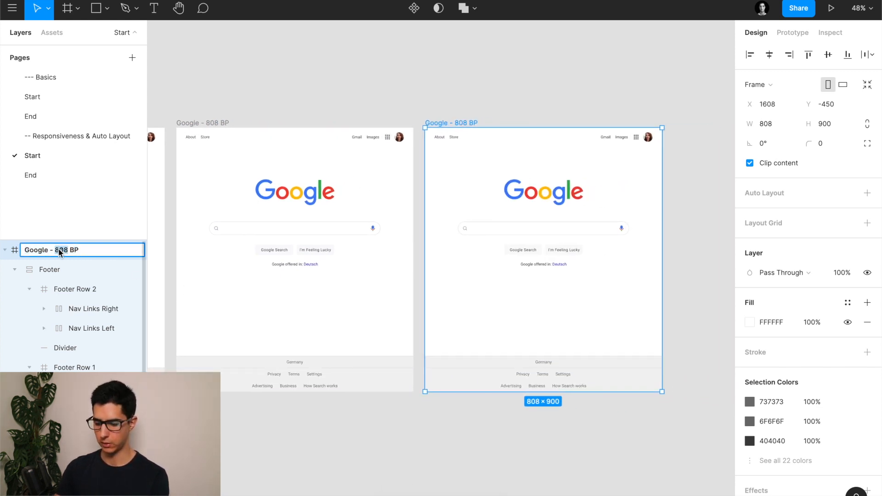
type("64")
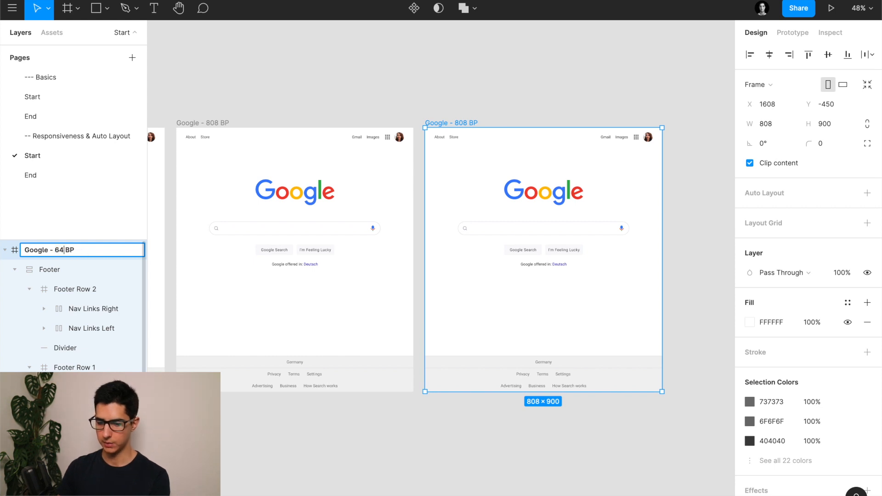
type("8")
key("Return")
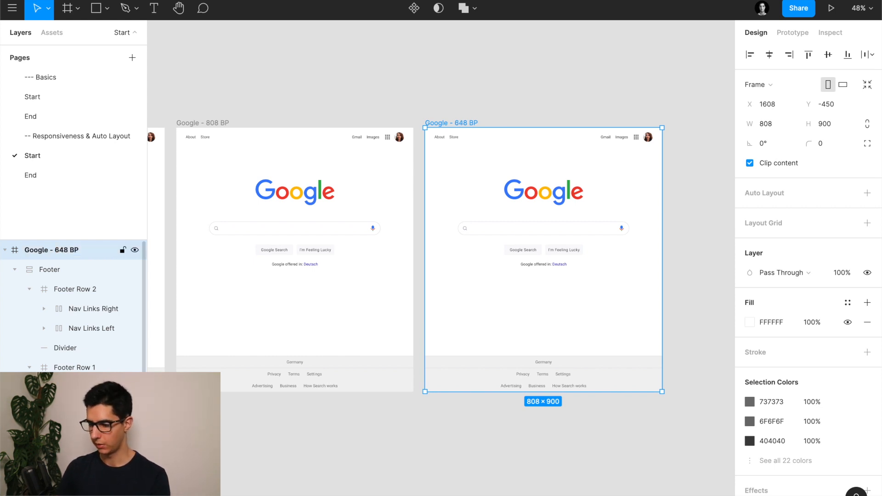
- Set the width of the Google - 648 BP frame to 648
scroll(392, 113, "right", 3)
scroll(404, 96, "right", 2)
left_click(430, 83)
left_click(373, 102)
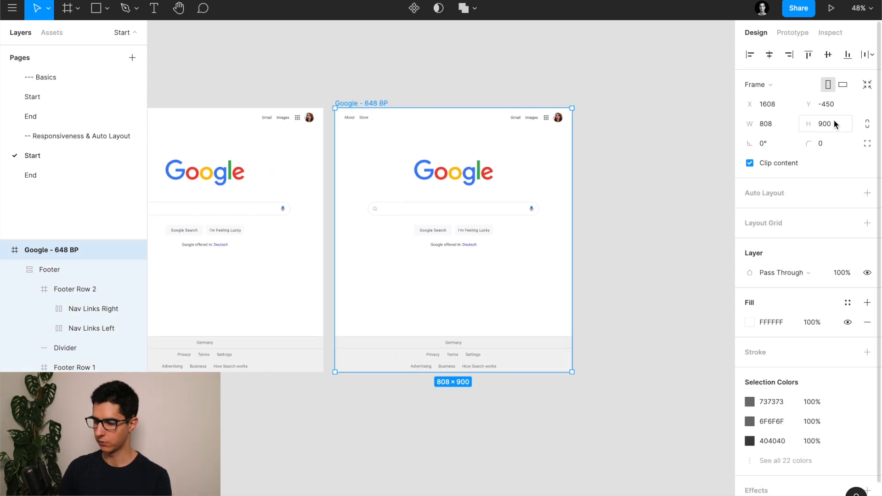
left_click(772, 121)
type("648")
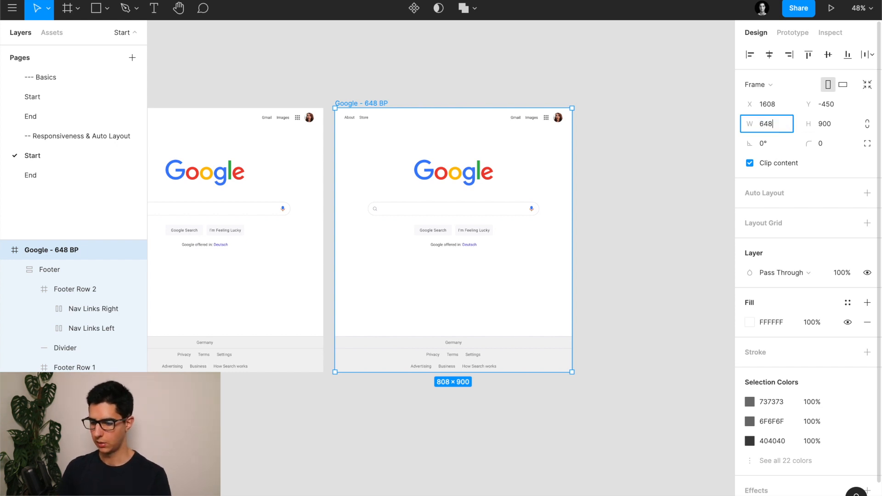
key("Return")
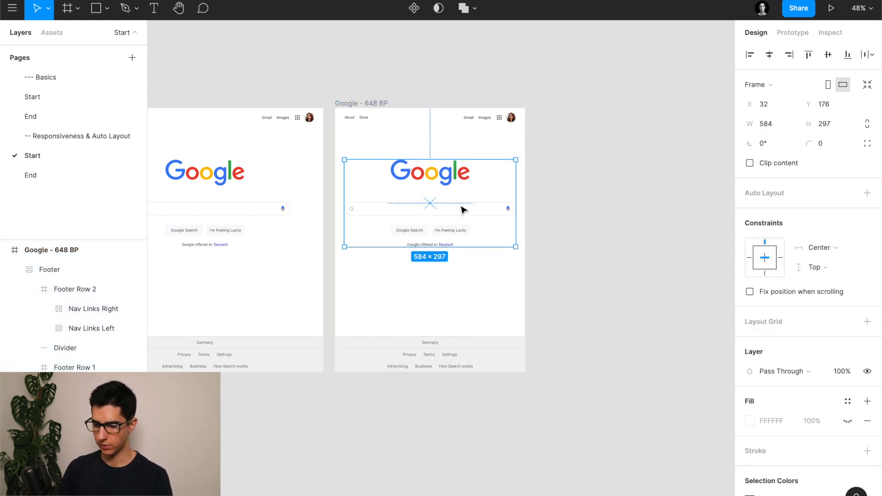
- Try narrowing the Google - 648 BP frame to about 552 wide to test its center area, and undo the resize
left_click(463, 206)
scroll(462, 207, "up", 3)
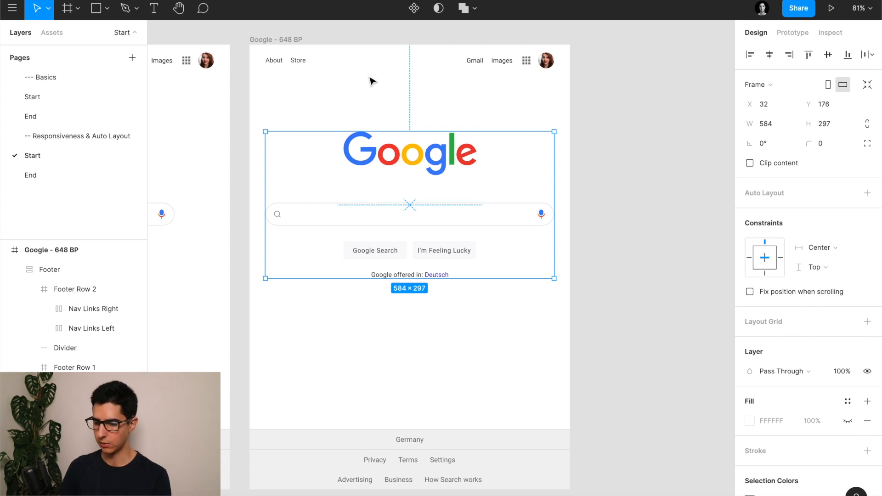
left_click(292, 43)
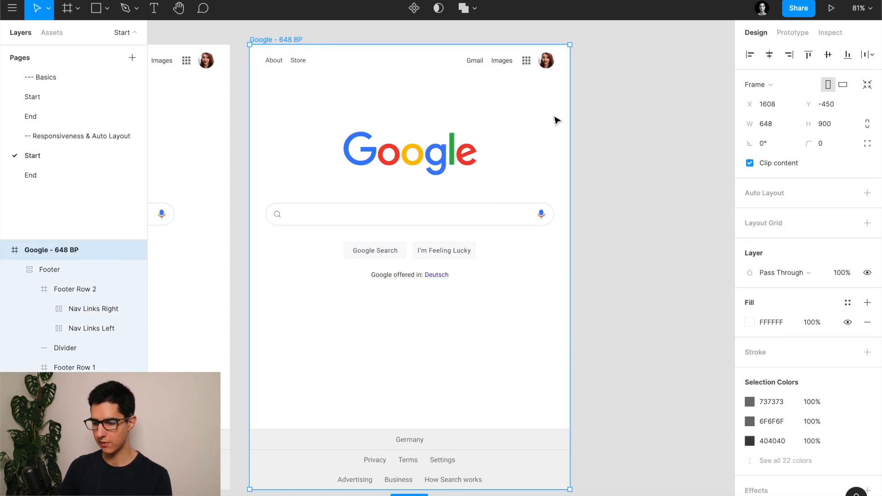
left_click_drag(571, 124, 522, 125)
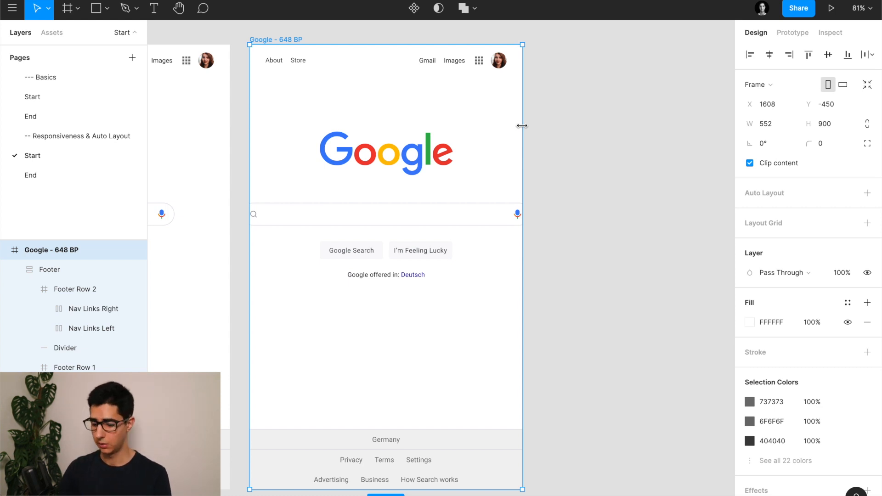
key("ctrl+z")
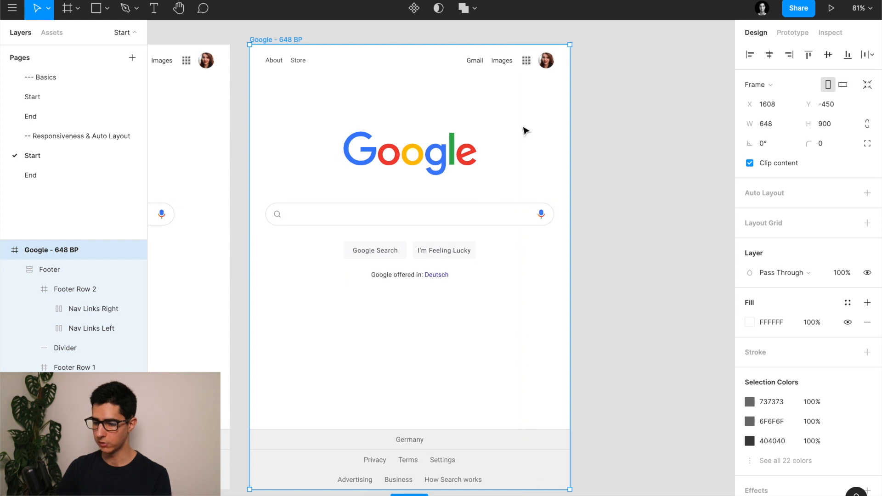
- Set the horizontal constraint of the Center Area frame in Google - 648 BP to Left and right
left_click(482, 192)
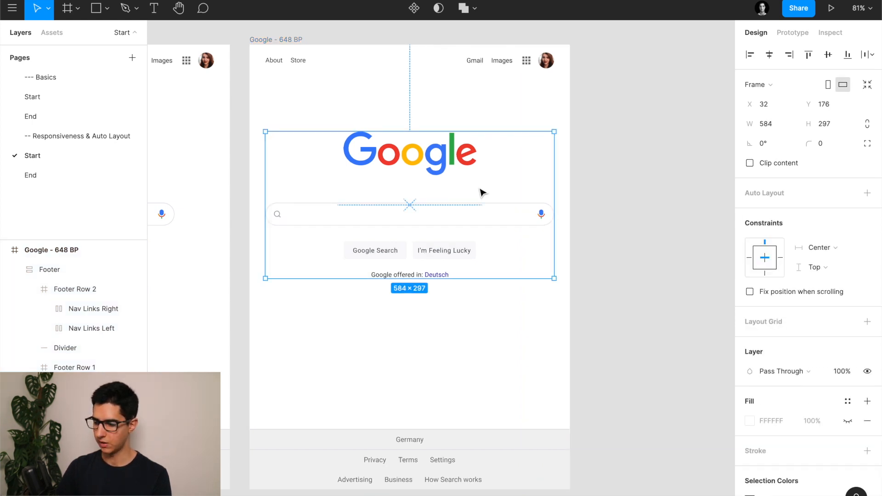
left_click(840, 246)
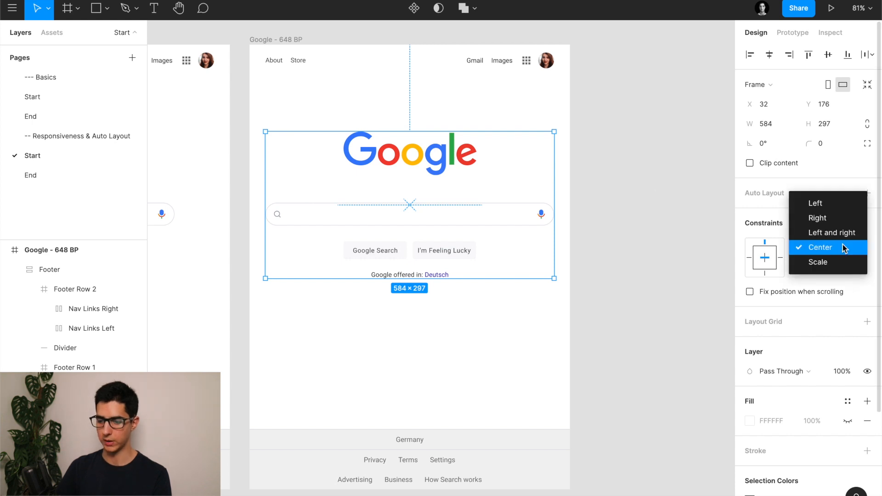
left_click(836, 233)
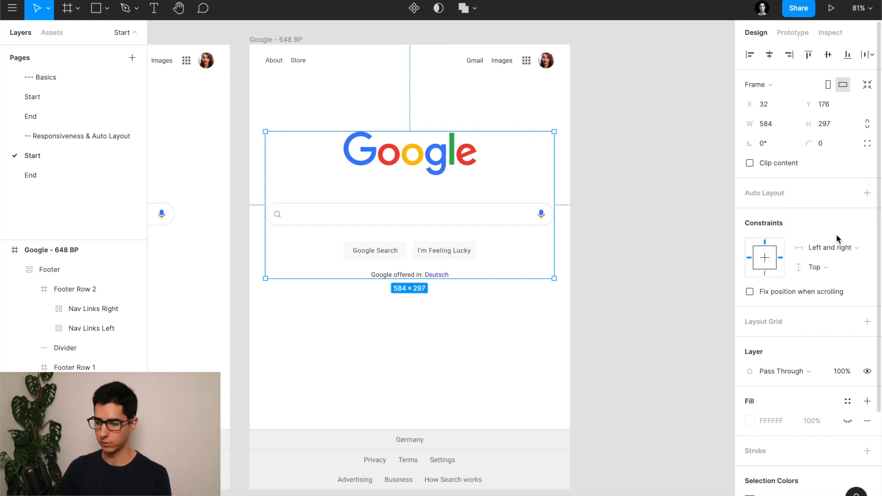
- Test the Center Area's stretching by narrowing the Google - 648 BP frame to about 542 wide, and undo the resize
left_click(296, 39)
left_click_drag(569, 118, 517, 119)
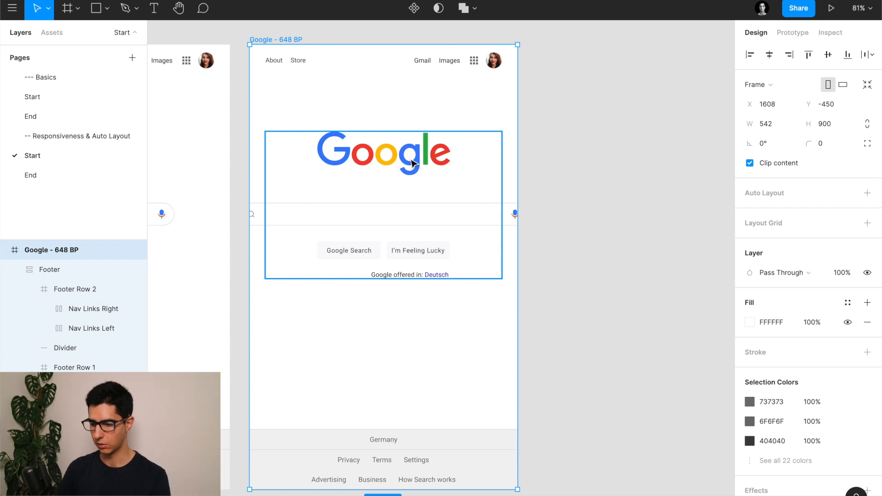
key("ctrl+z")
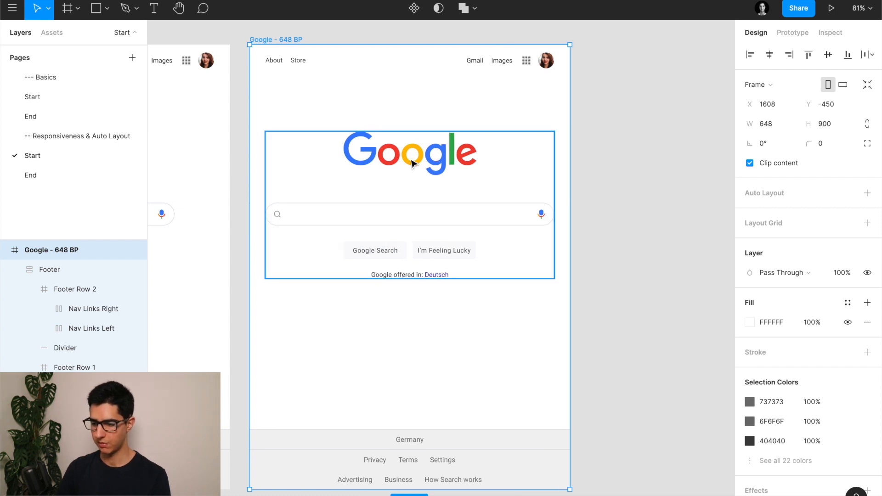
left_click(605, 180)
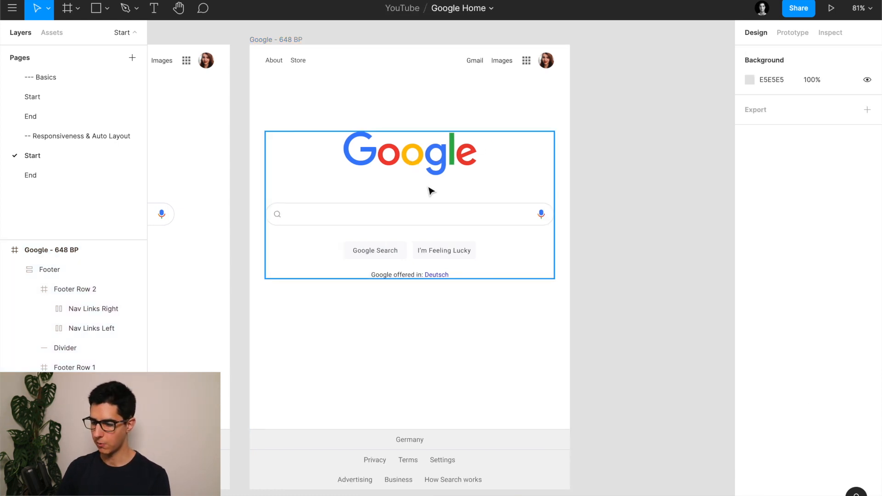
- Check the Google logo's constraints and set the Search Box's horizontal constraint to Left and right
double_click(423, 167)
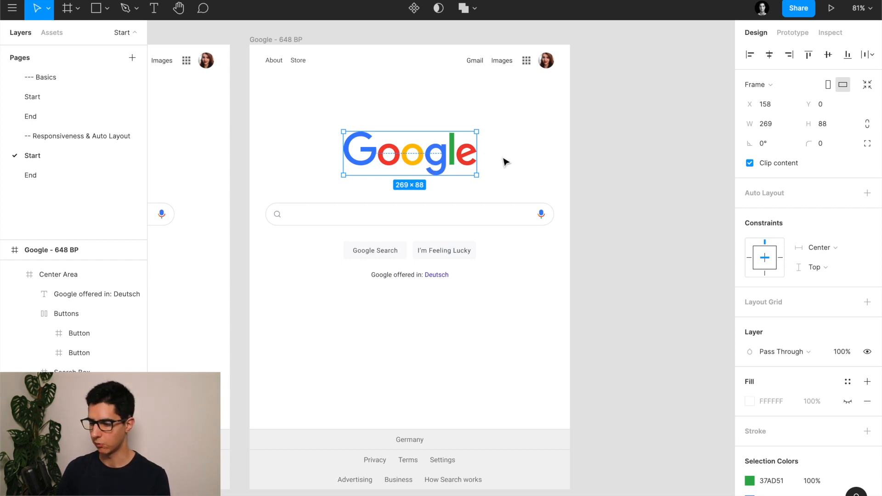
key("alt")
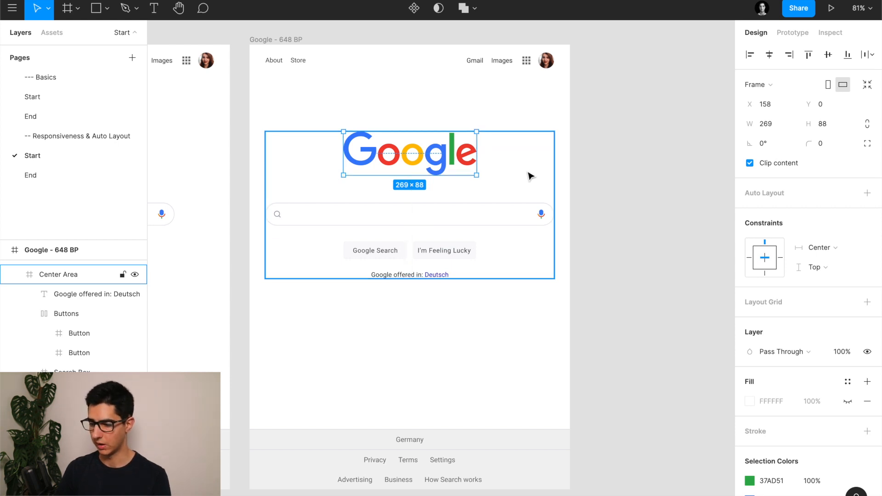
left_click(544, 217)
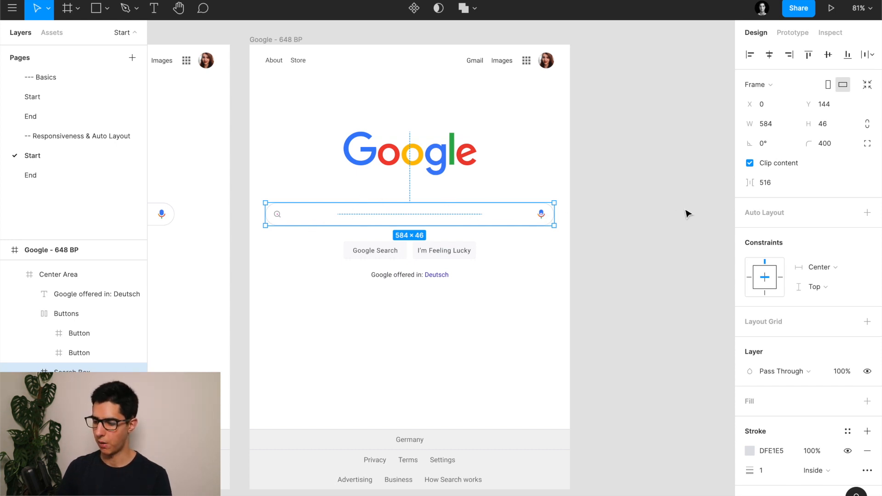
left_click(834, 268)
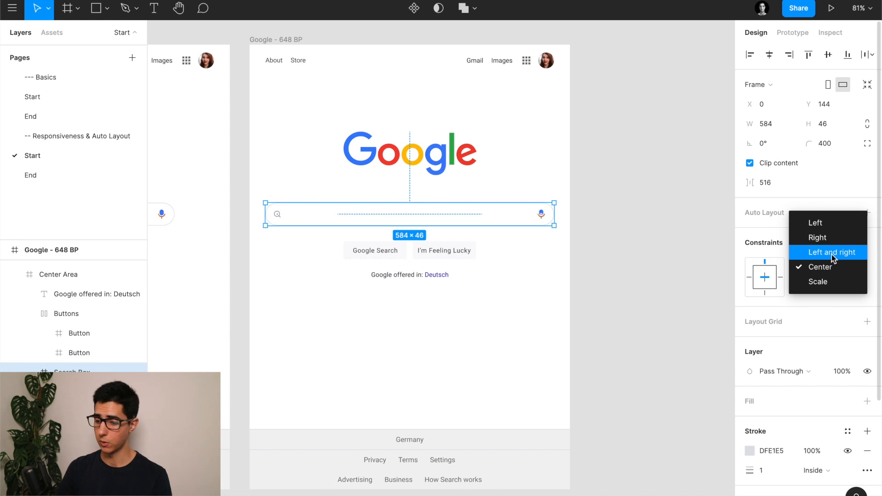
left_click(831, 253)
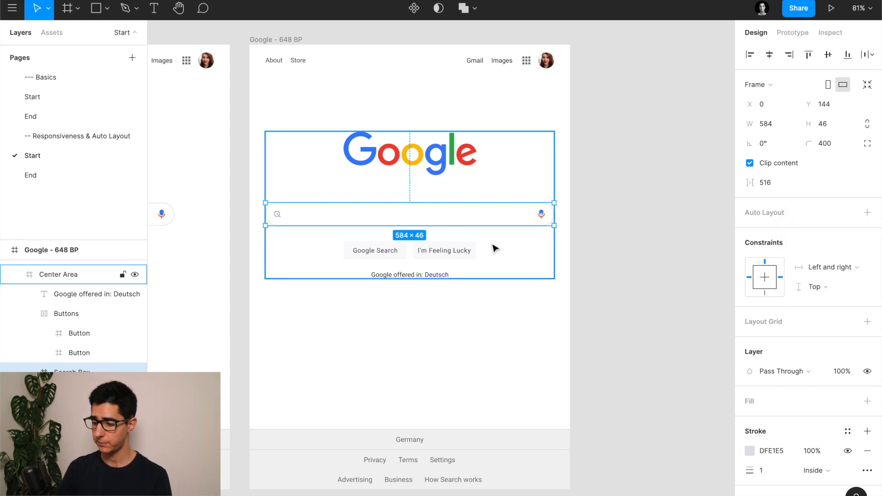
- Apply a Center horizontal constraint to the Buttons group and to the "Google offered in: Deutsch" text
left_click(459, 256)
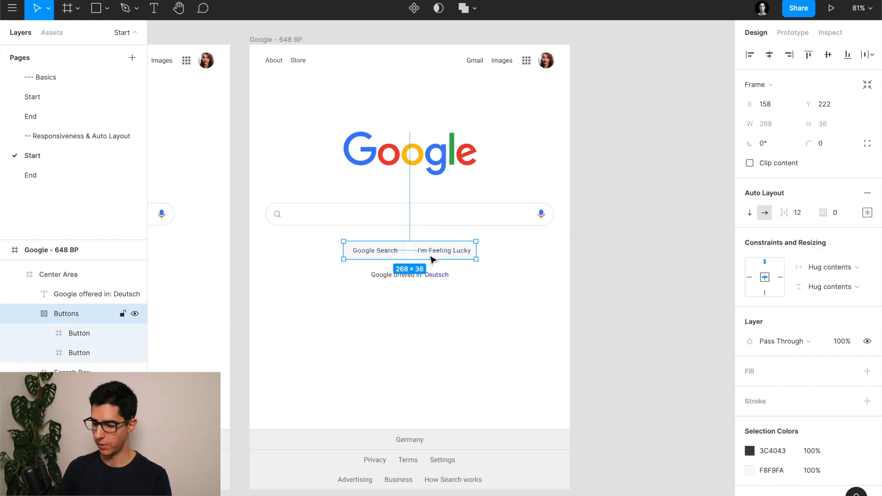
left_click(839, 267)
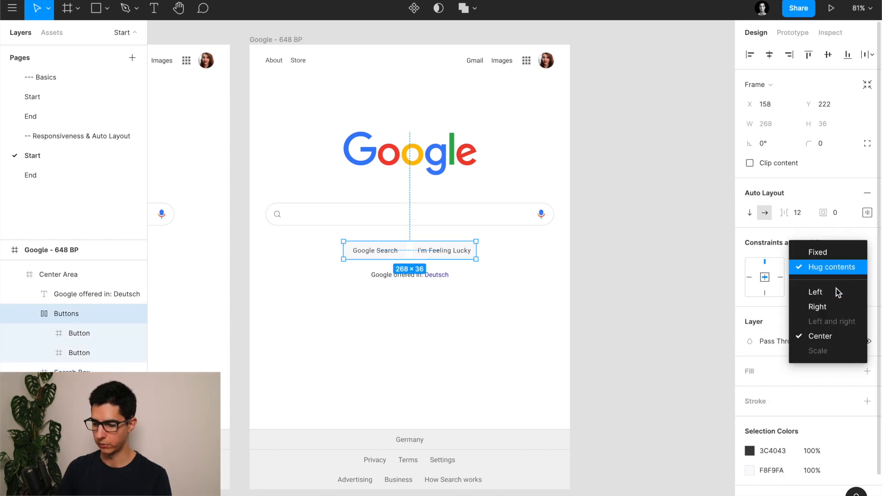
left_click(825, 338)
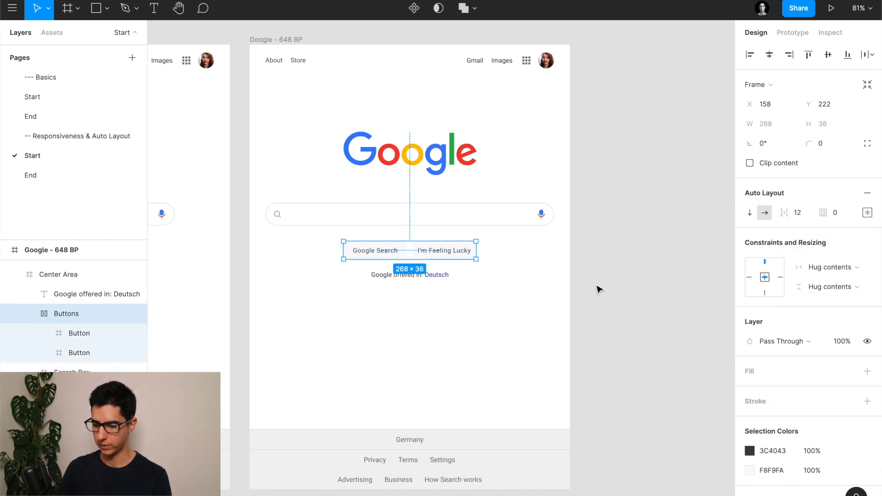
left_click(435, 277)
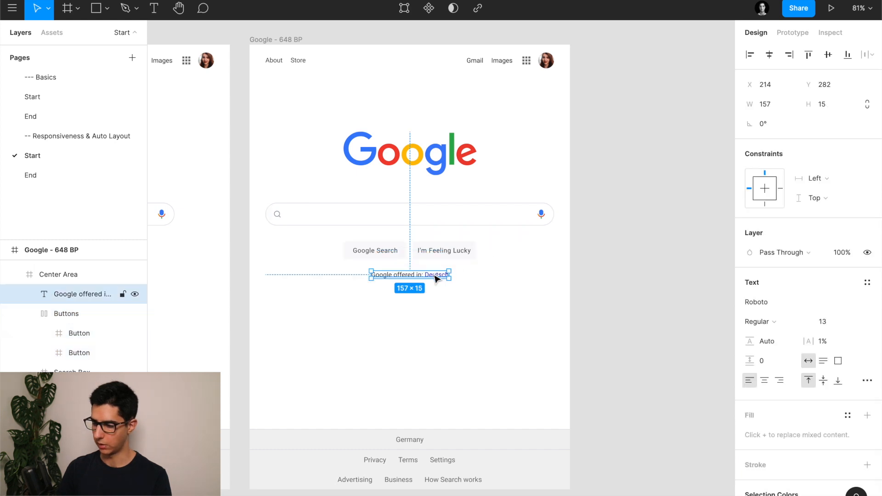
left_click(822, 178)
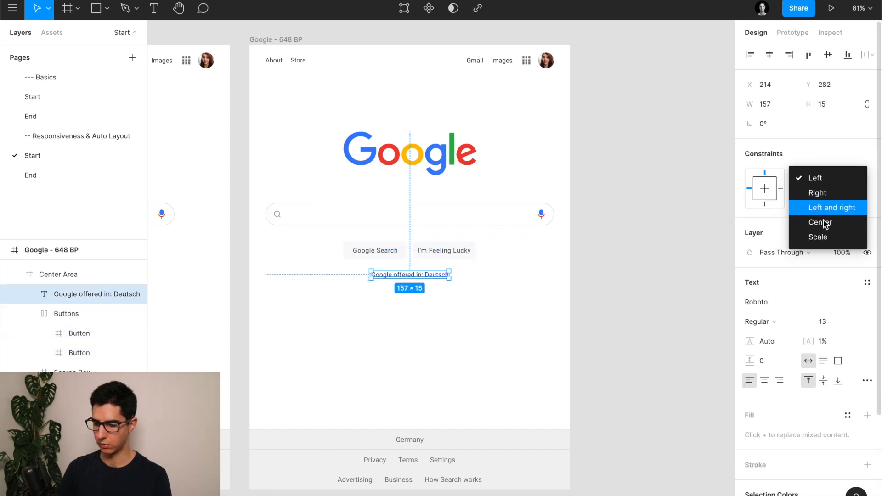
left_click(822, 224)
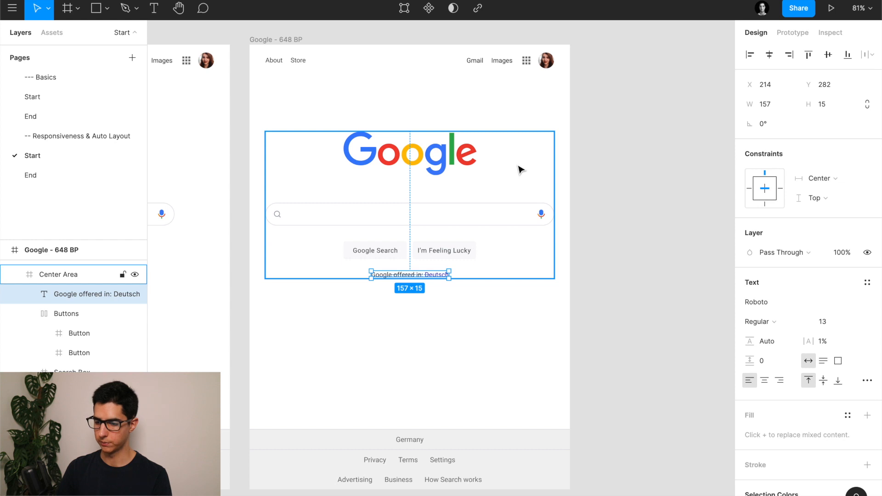
- Try narrowing the Google - 648 BP frame to about 562 wide to test the search box and centered content, and undo it
left_click(288, 40)
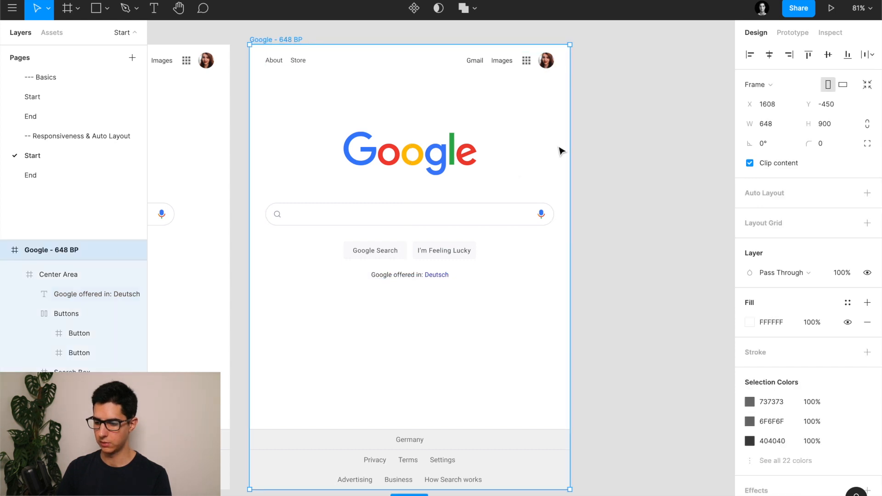
left_click_drag(569, 150, 528, 149)
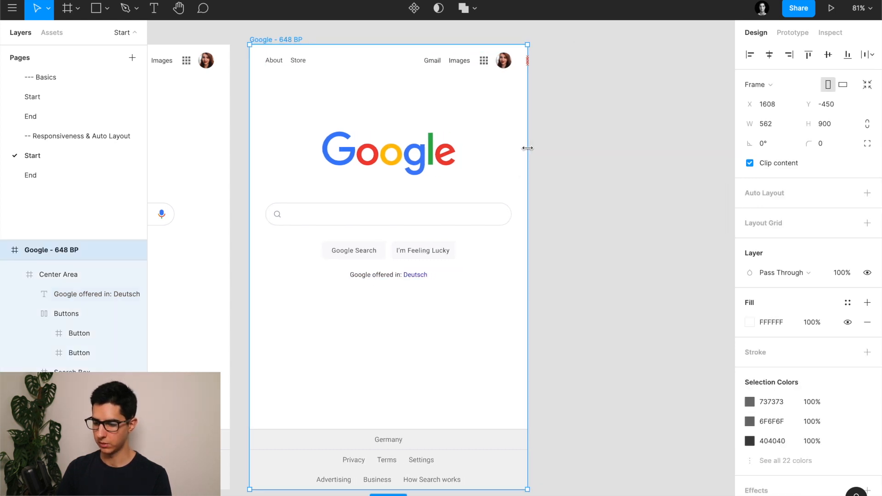
key("ctrl+z")
- Set the vertical constraint of the magnifier icon in the Search Box to Center
double_click(510, 210)
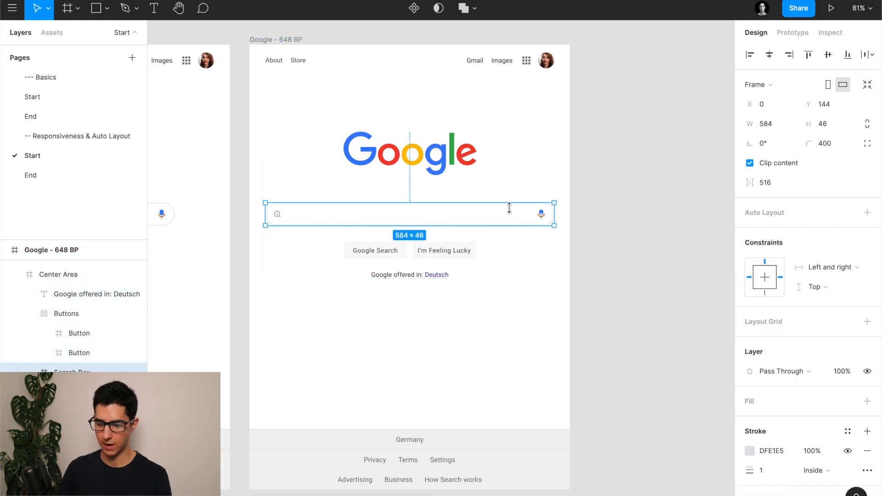
scroll(283, 223, "up", 5)
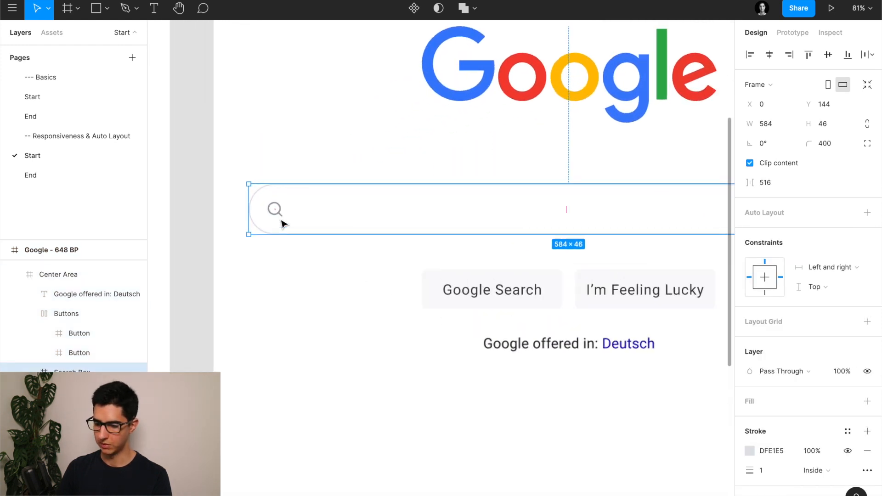
left_click(278, 216)
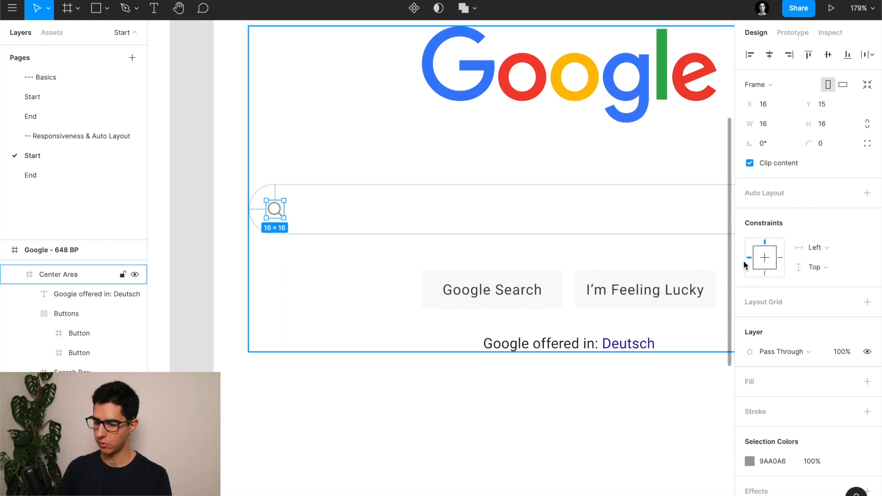
left_click(766, 268)
- Set the microphone icon's constraints in the Search Box to Right horizontally and Center vertically
scroll(459, 171, "right", 6)
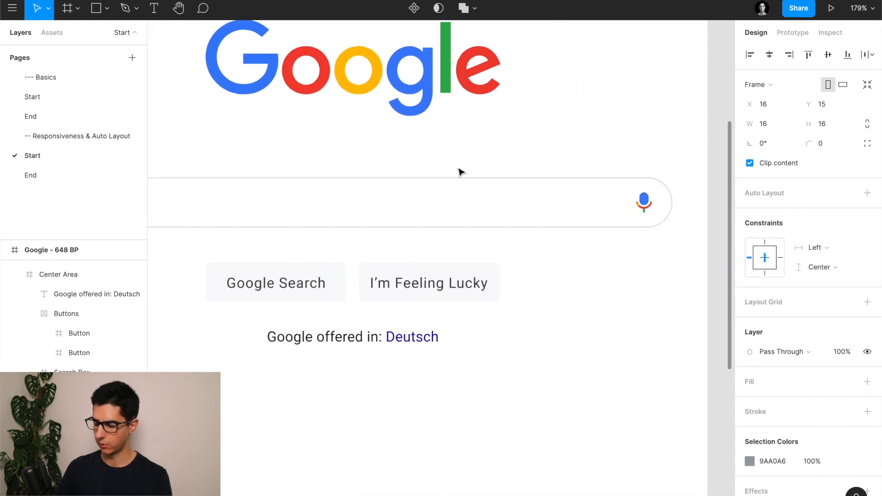
left_click(565, 204)
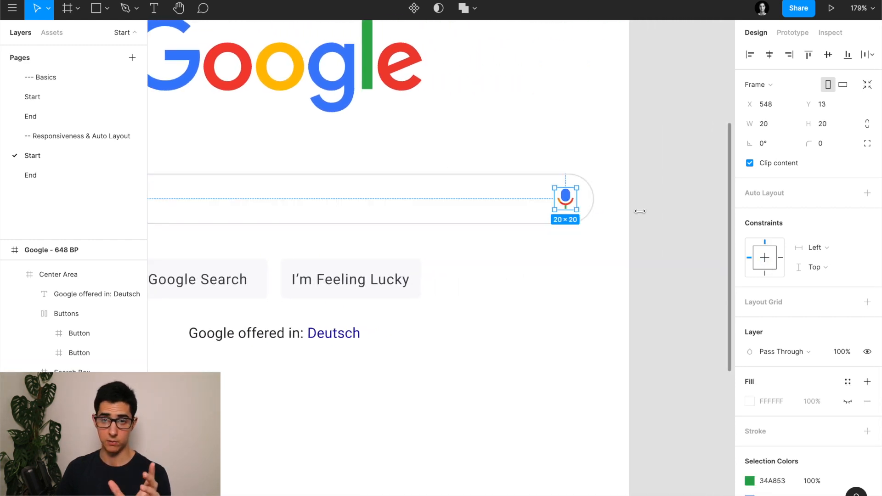
left_click(780, 258)
left_click(766, 265)
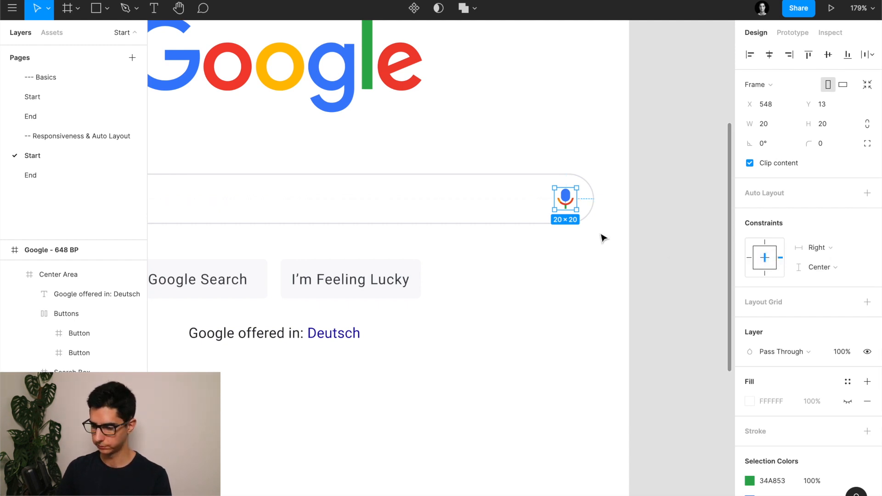
- Try narrowing the Google - 648 BP frame to 532 wide to test the search box icons, and restore its width to 648
key("minus")
left_click(508, 220)
scroll(507, 220, "down", 3)
left_click(404, 109)
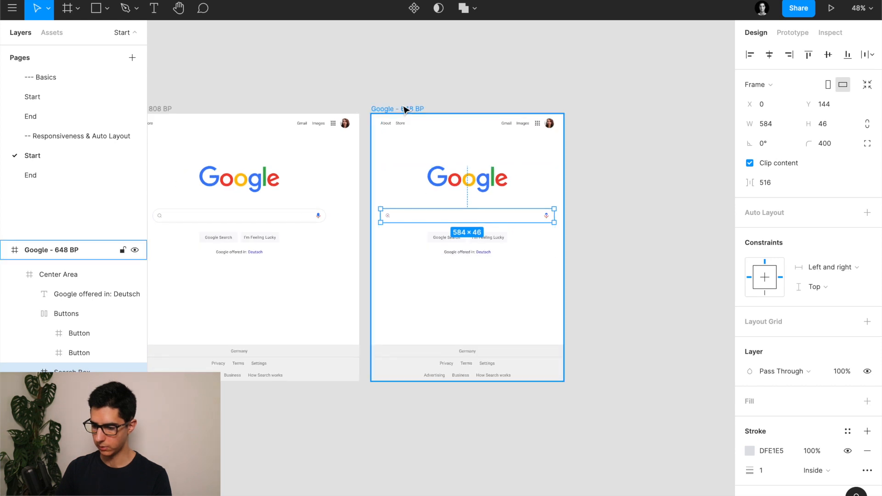
left_click_drag(564, 203, 531, 205)
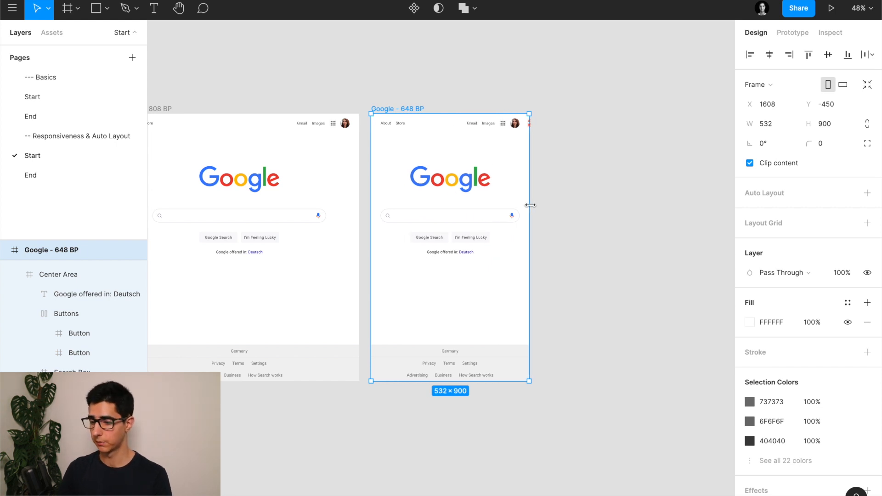
left_click_drag(531, 205, 564, 207)
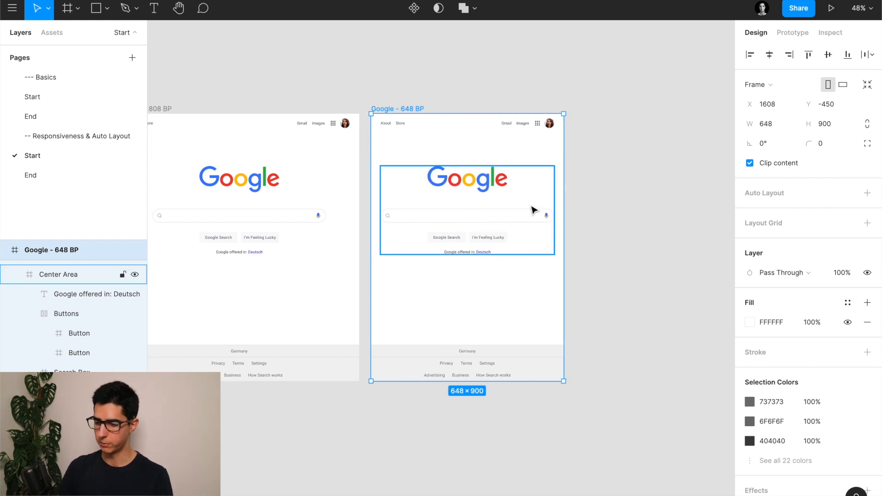
- Deselect the frame, hide the interface and fit all three Google frames in view to compare the breakpoints
left_click(583, 221)
key("shift+1")
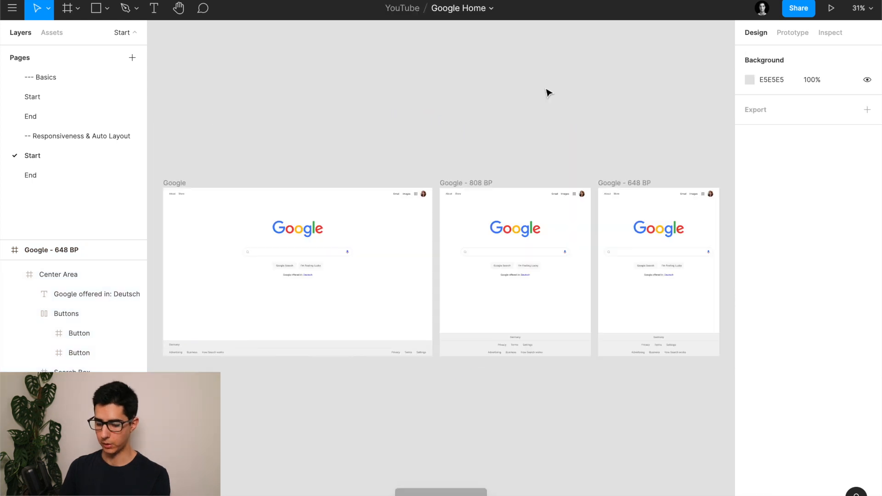
key("ctrl+backslash")
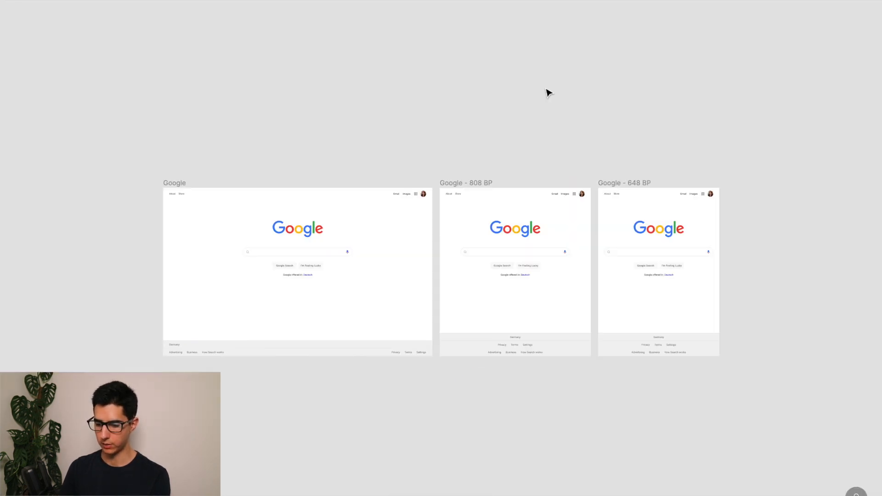
key("shift+1")
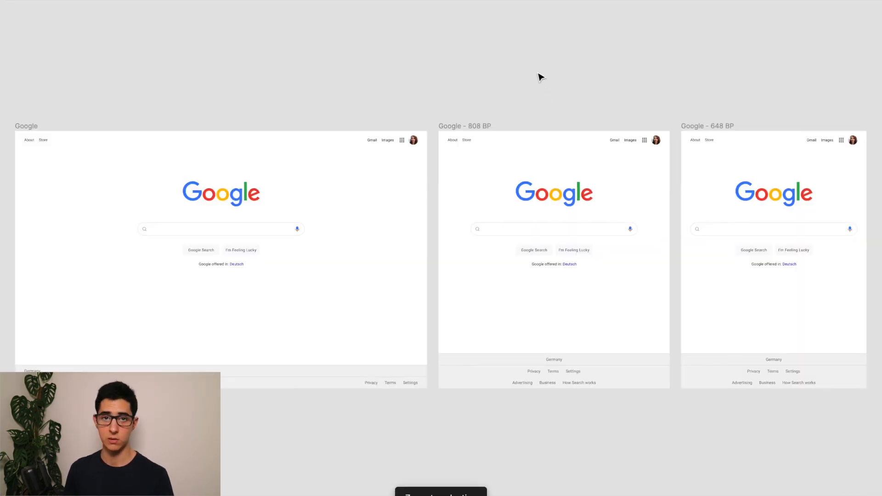